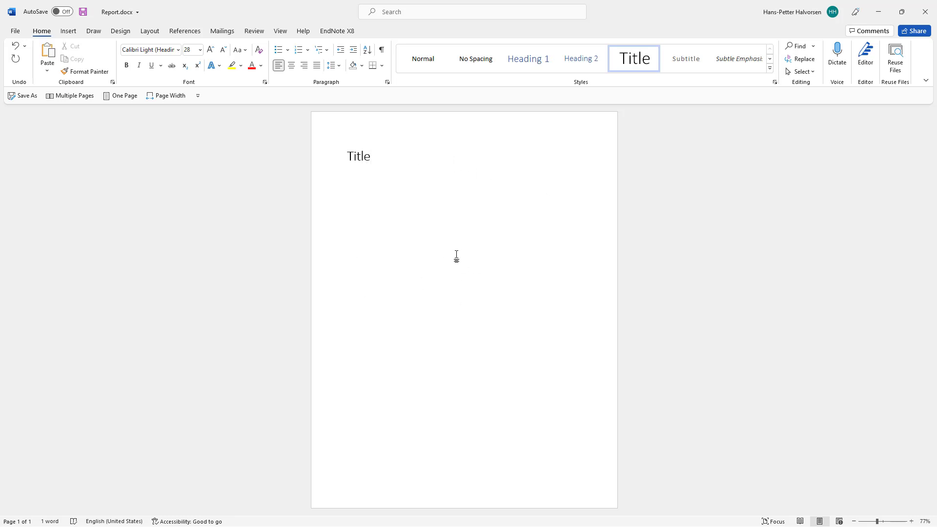
Step: Modify the Title style to use centered alignment and 1.5 line spacing
right_click(632, 61)
left_click(661, 81)
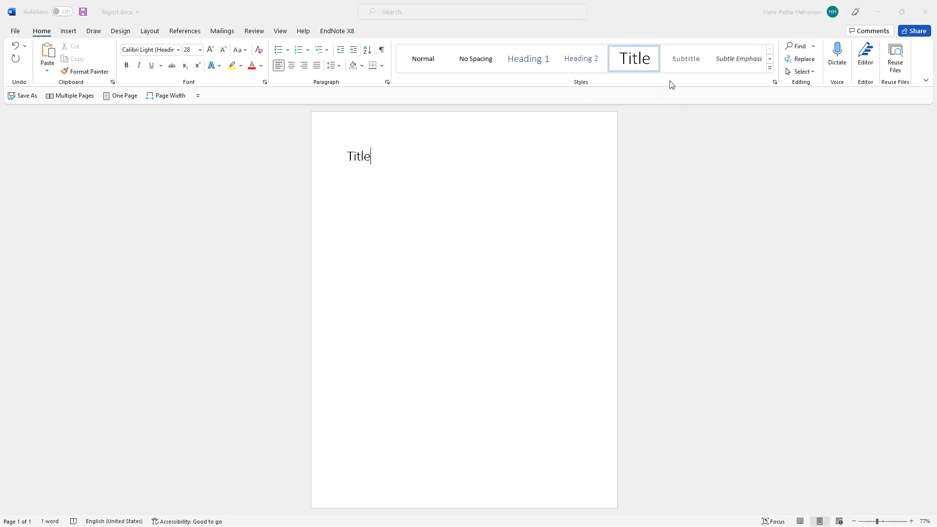
left_click_drag(373, 128, 478, 130)
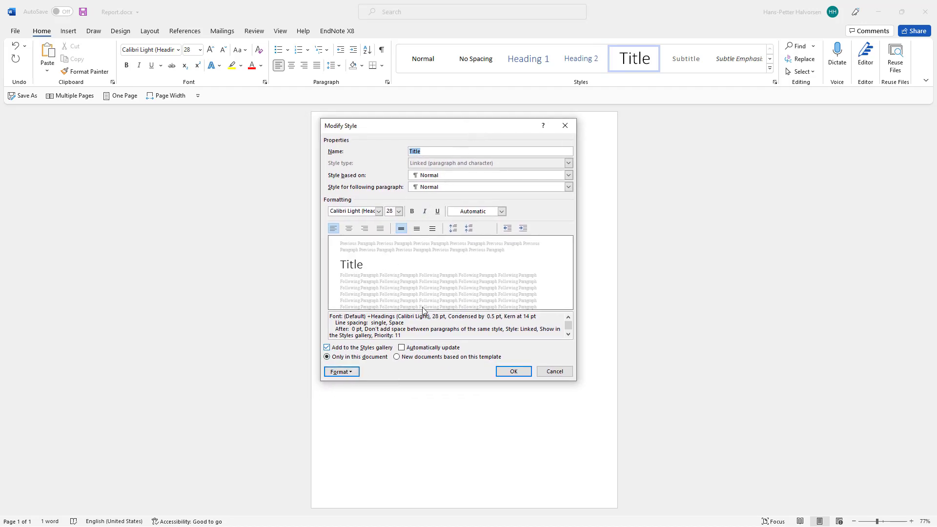
left_click(501, 211)
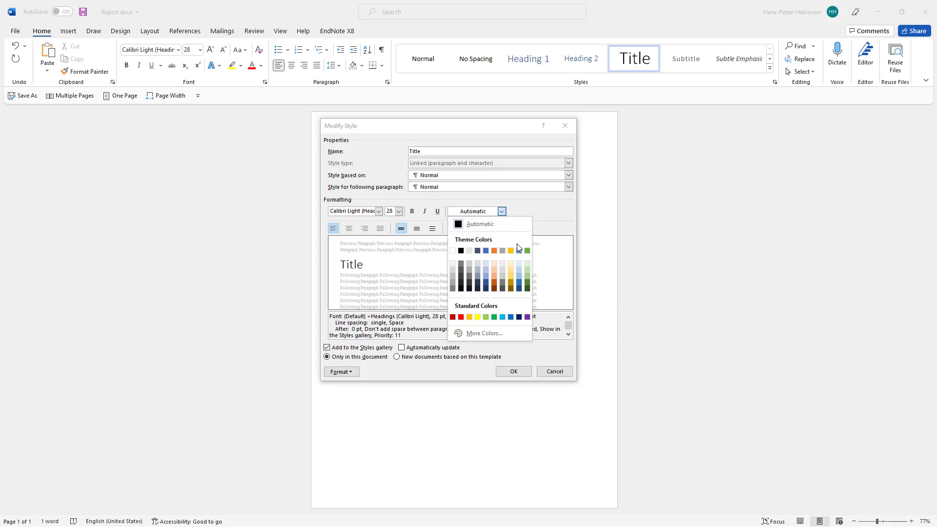
left_click(529, 209)
left_click(399, 212)
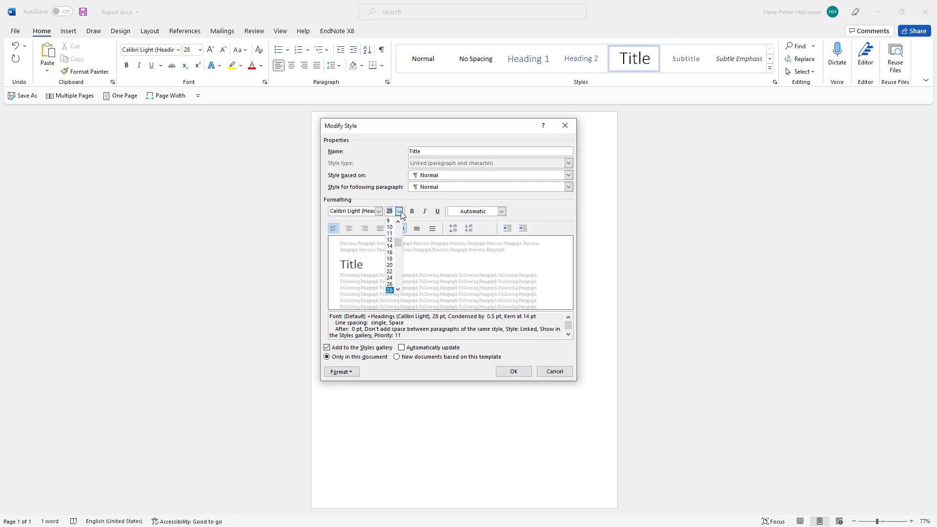
left_click(552, 209)
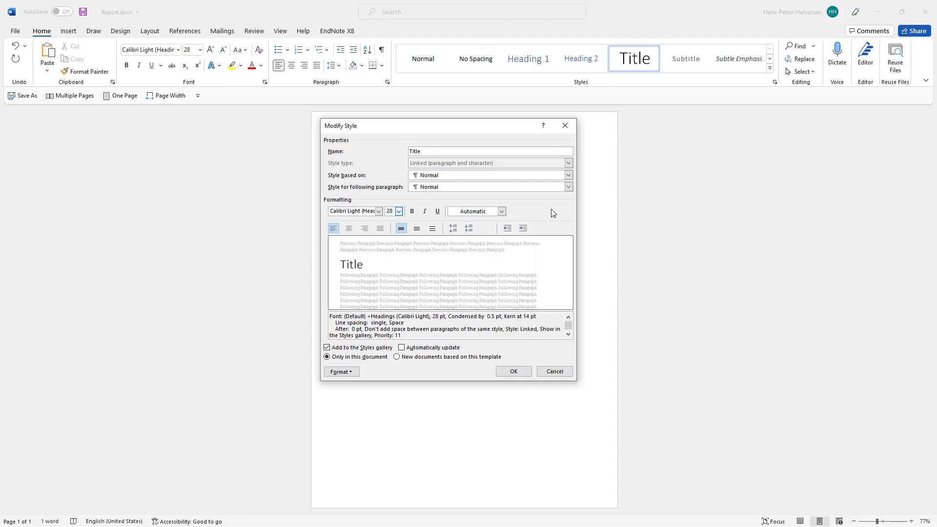
left_click(349, 230)
left_click(416, 229)
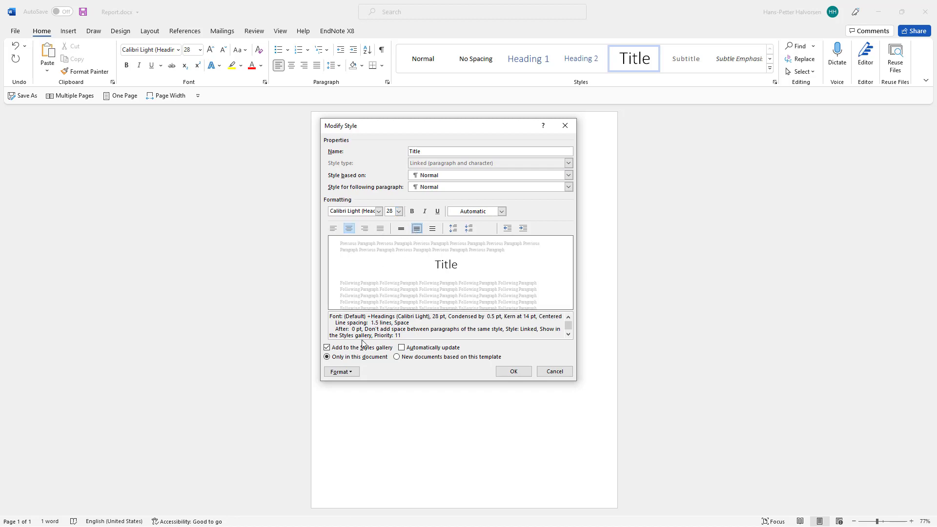
Step: Set the Title style's paragraph spacing to 100 pt before and 24 pt after, and apply the style changes
left_click(349, 373)
left_click(344, 395)
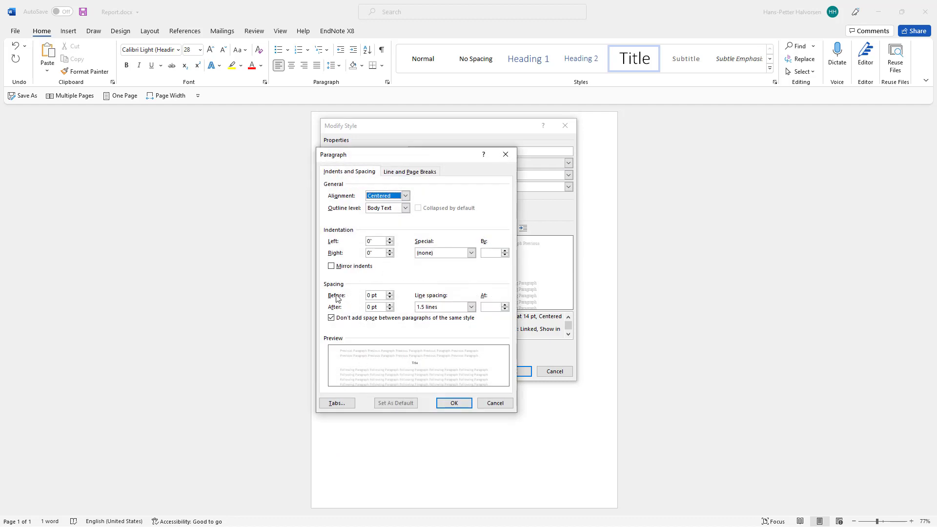
left_click(390, 293)
double_click(390, 293)
left_click(373, 295)
key("BackSpace")
key("BackSpace")
type("100")
double_click(390, 305)
double_click(390, 305)
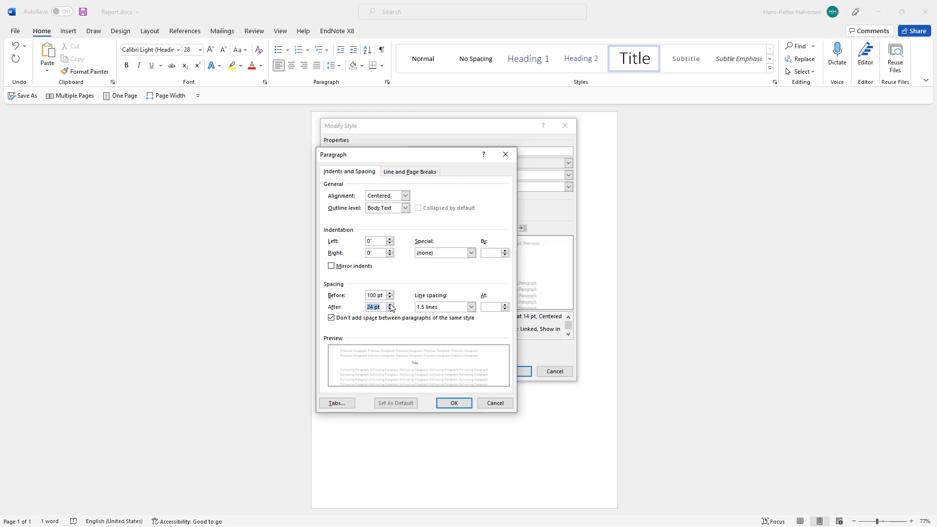
left_click(463, 405)
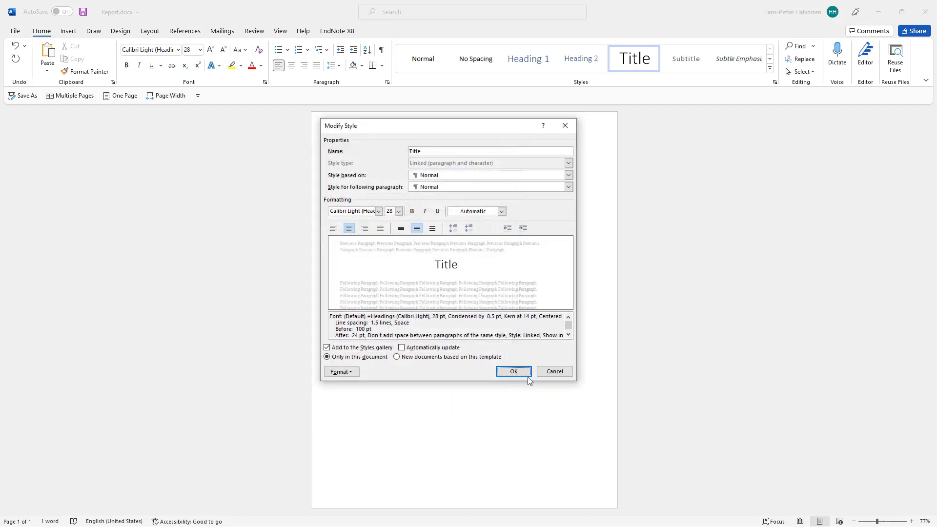
left_click(512, 370)
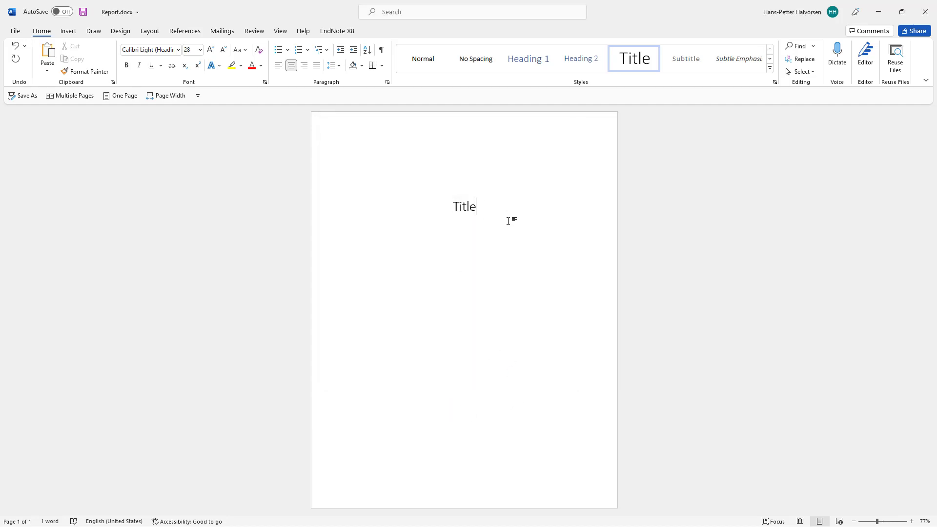
Step: Add a line below the title with the author's full name, a comma and the current date in the 2021-11-18 format
key("Return")
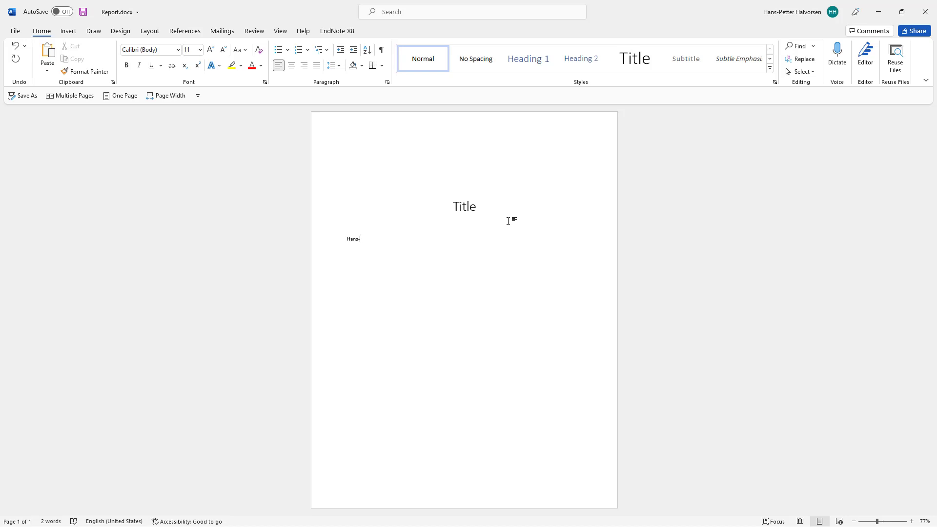
type("Hans-Petter Halvorsen,")
left_click(69, 35)
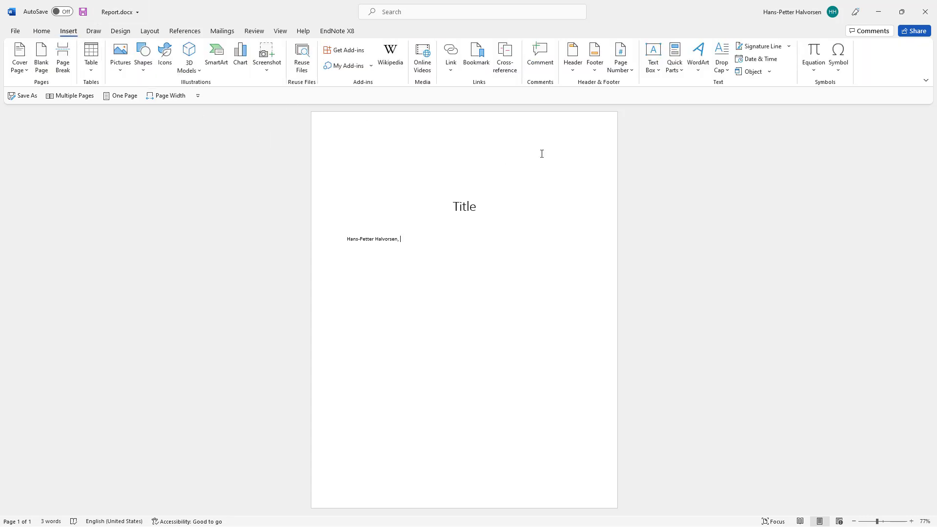
left_click(760, 63)
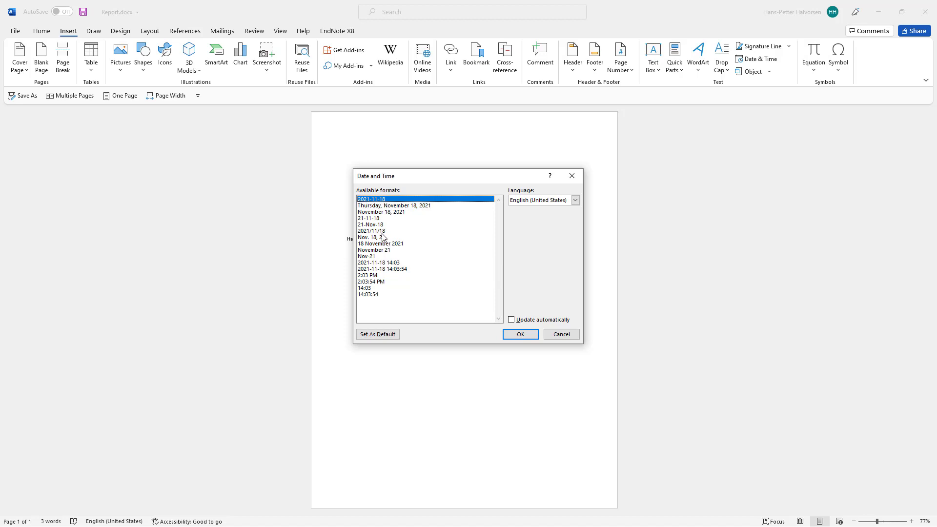
left_click(520, 334)
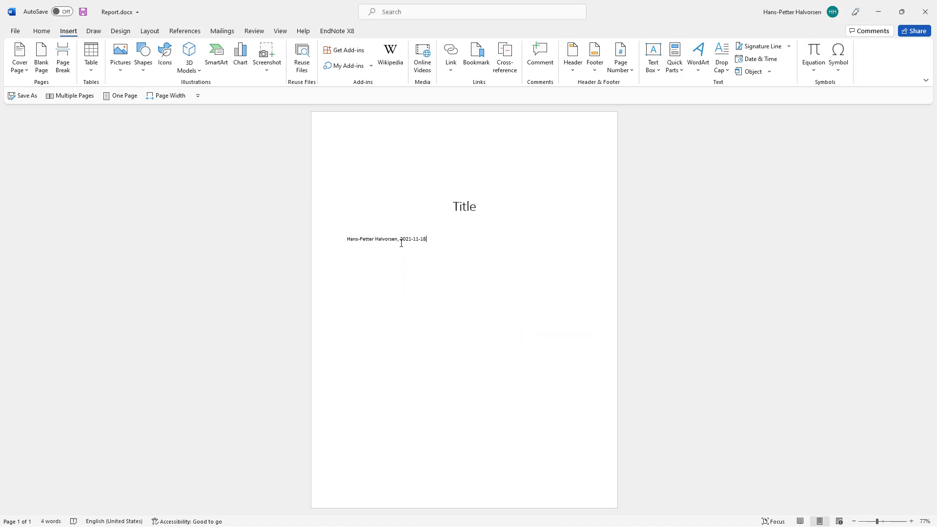
left_click_drag(401, 241, 435, 238)
left_click(444, 238)
Step: Insert a page break after the author line and enter "Table Of Contents" on the new page, followed by a new line
key("Return")
left_click(63, 65)
scroll(377, 346, "down", 1)
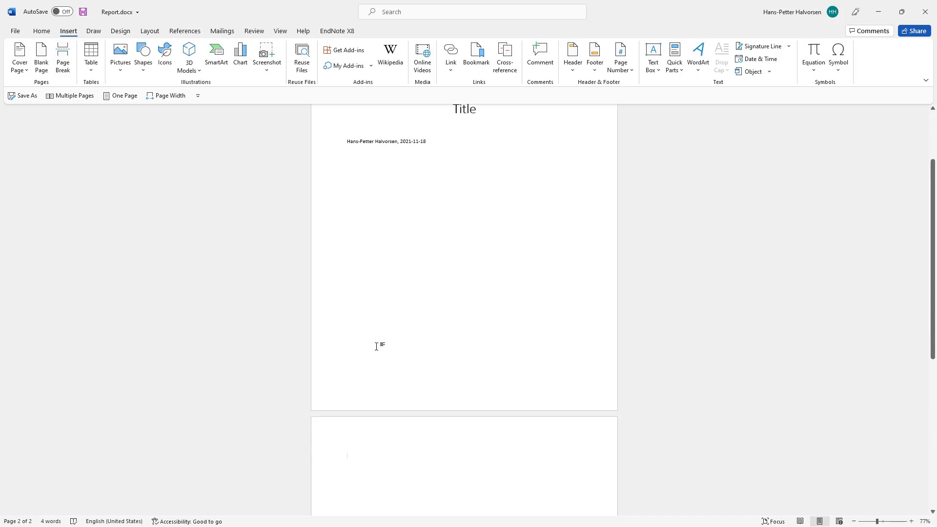
scroll(376, 347, "down", 3)
type("Ta")
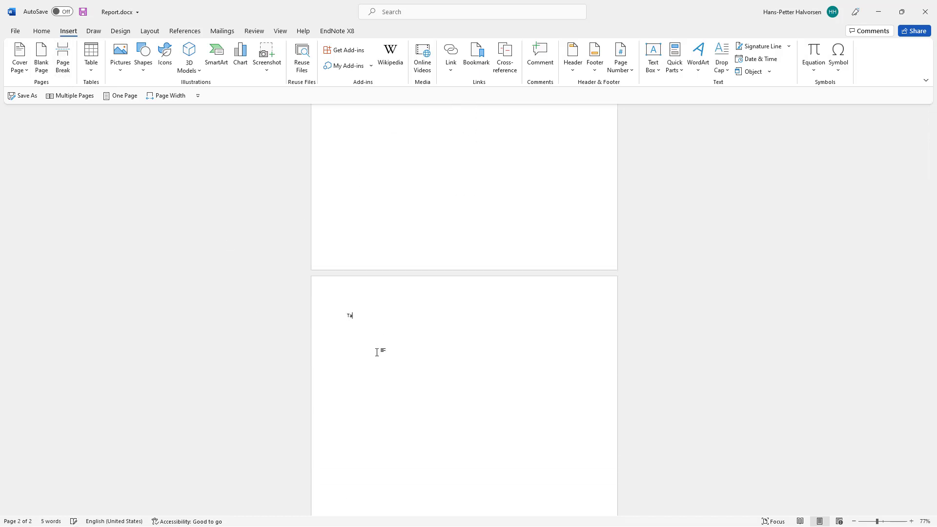
type("ble Of Contents")
key("Return")
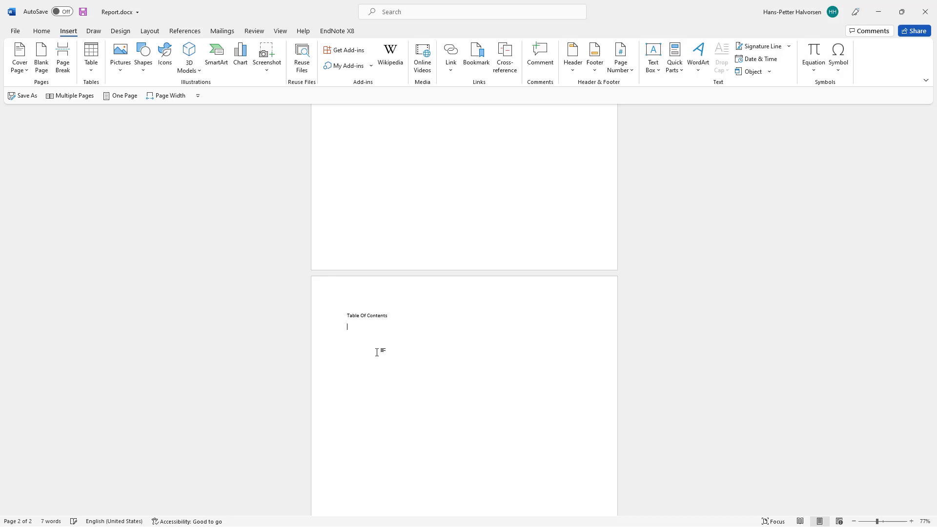
Step: Insert a page break after the Table Of Contents text and add "Introduction" in Heading 1 style on the new page
left_click(64, 74)
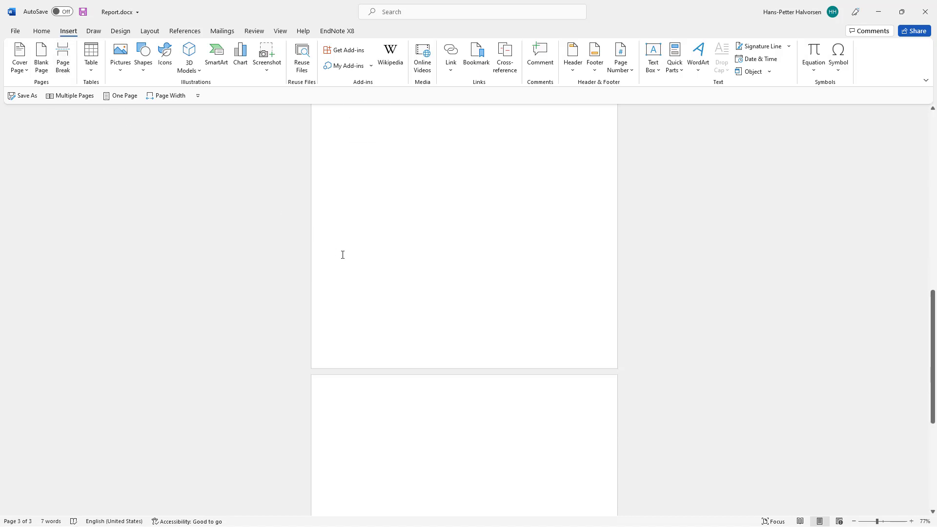
scroll(343, 254, "down", 4)
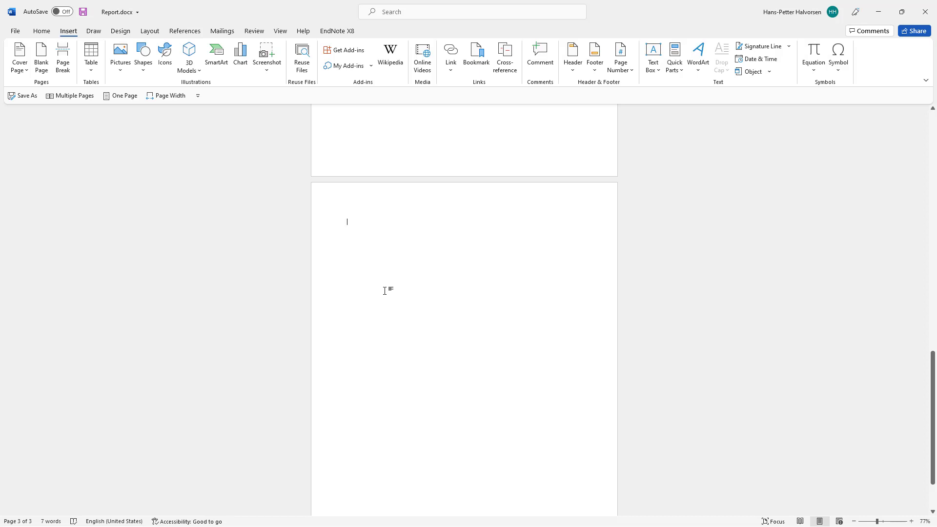
type("Introd")
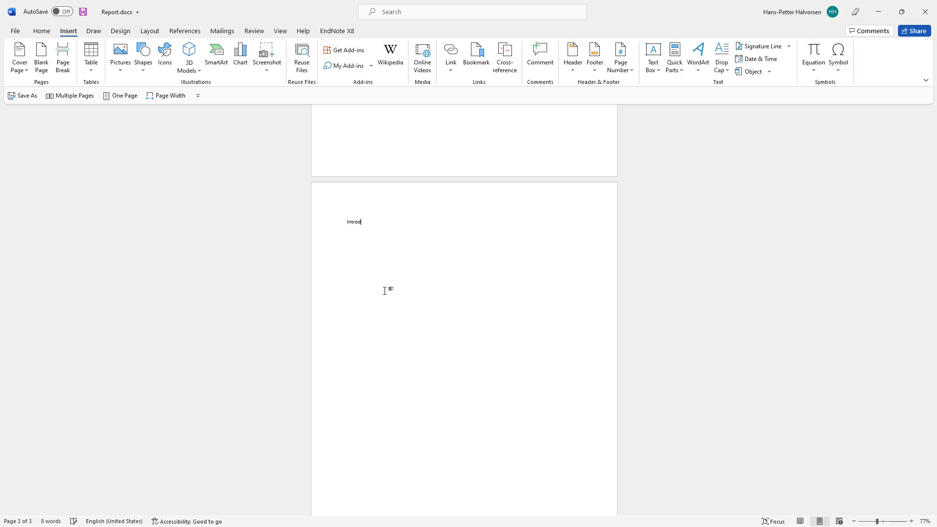
type("uction")
left_click(42, 31)
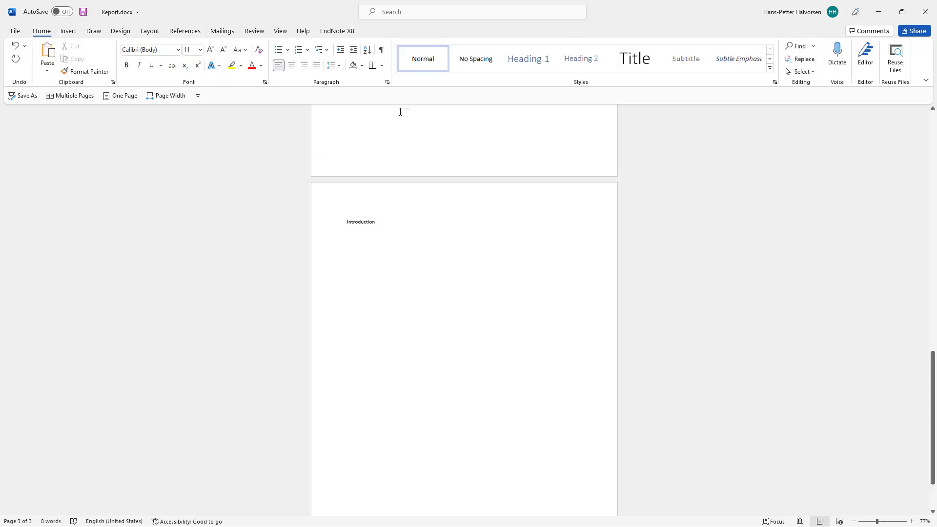
left_click(530, 65)
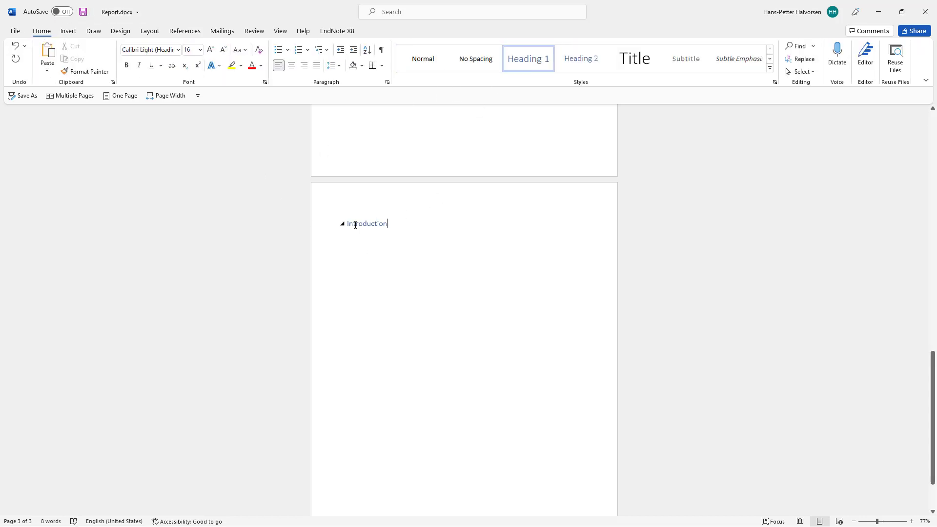
Step: Modify the Heading 1 style to a font size of 22
right_click(529, 60)
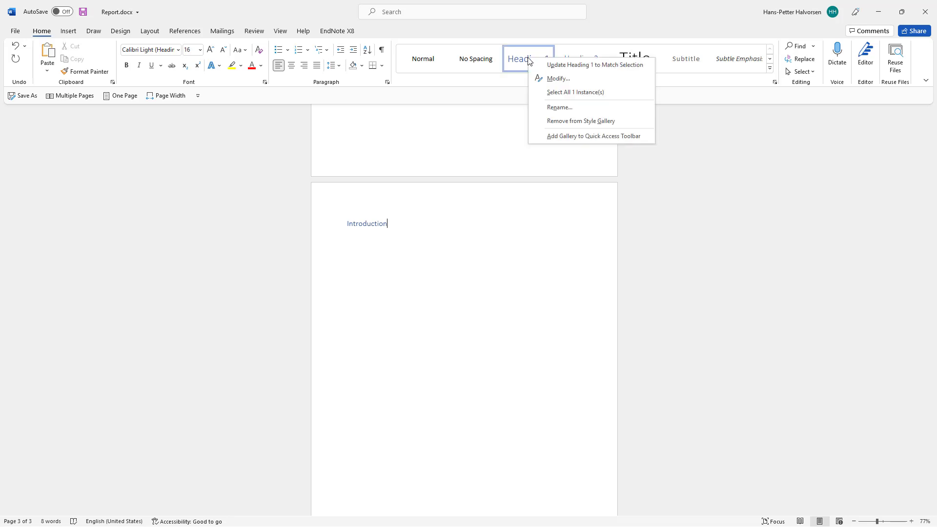
left_click(561, 80)
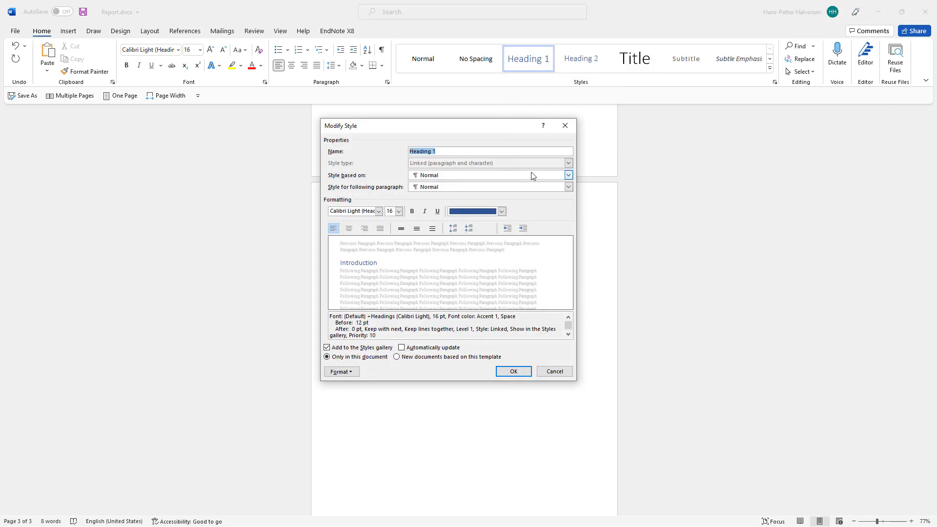
left_click(399, 211)
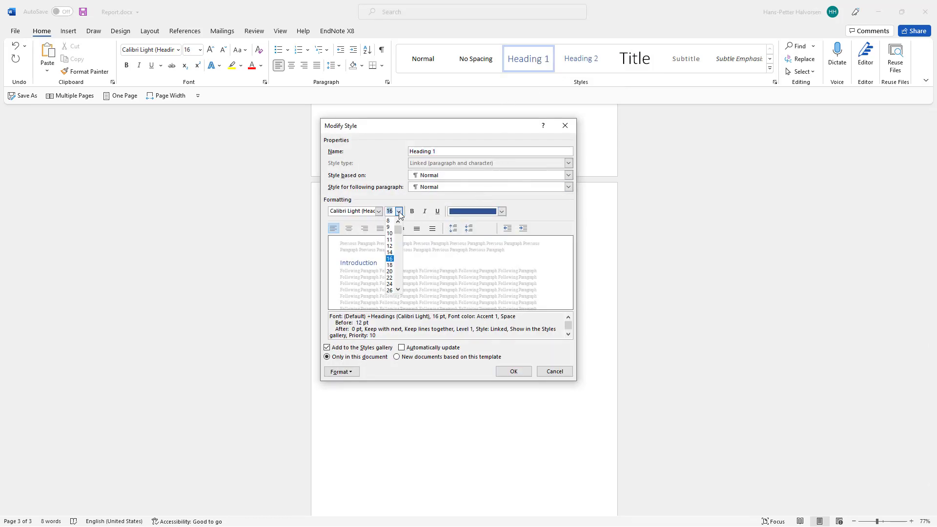
left_click(390, 278)
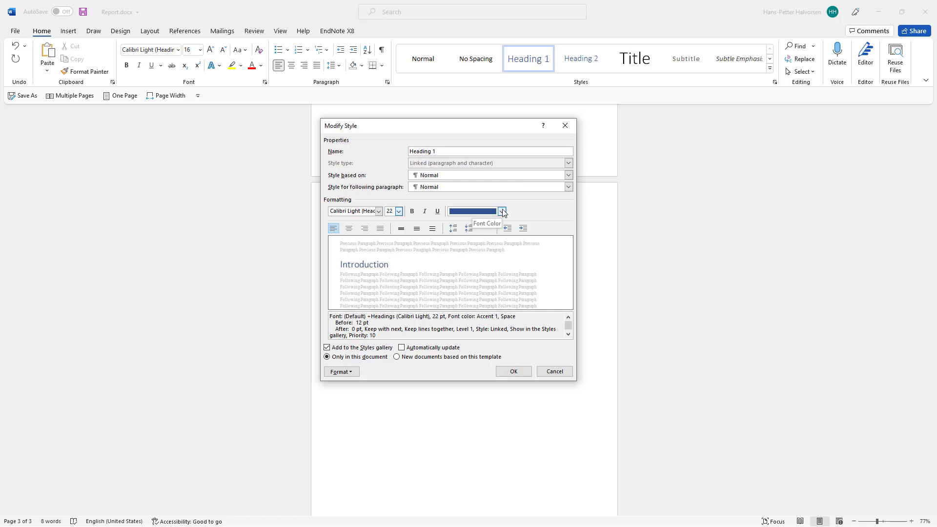
left_click(514, 372)
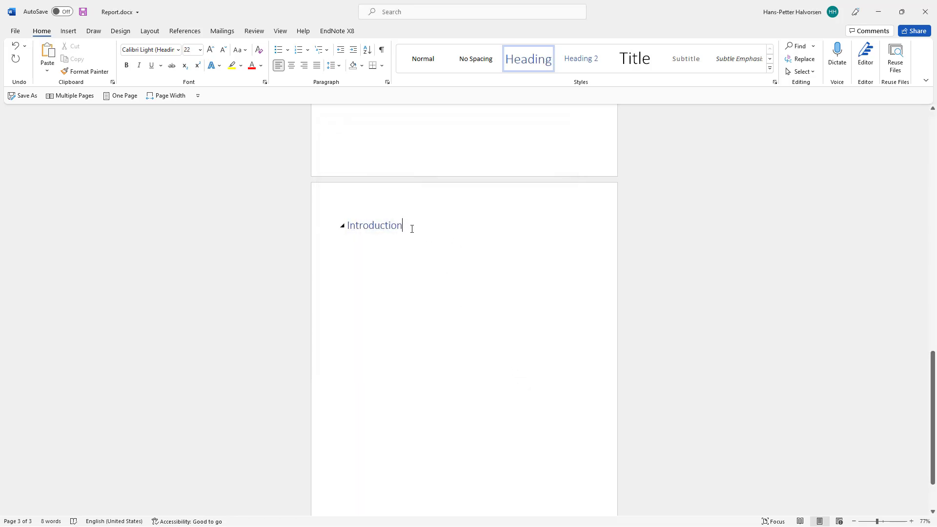
Step: Add the placeholder text "hhfhsdfh" below the Introduction heading and apply the 1, 1.1, 1.1.1 multilevel heading numbering to the heading
key("Return")
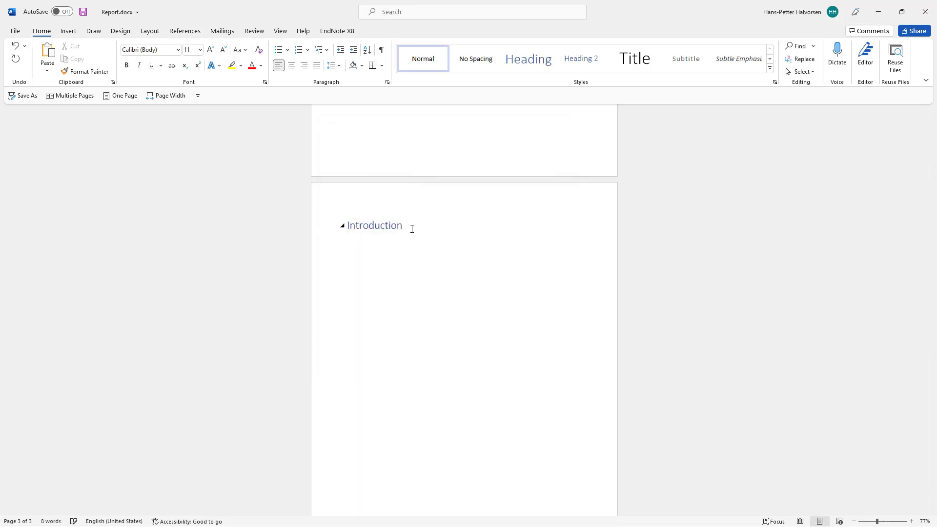
type("hhfhsdfh")
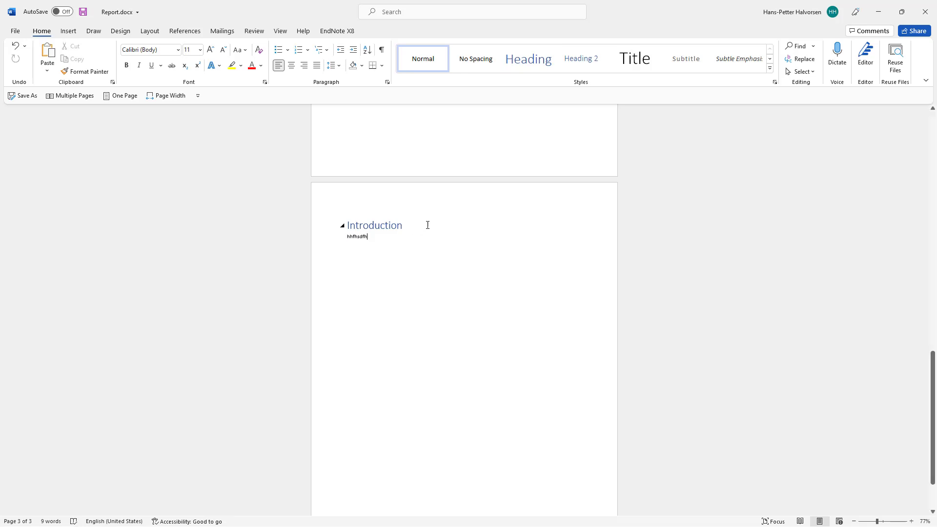
left_click(387, 224)
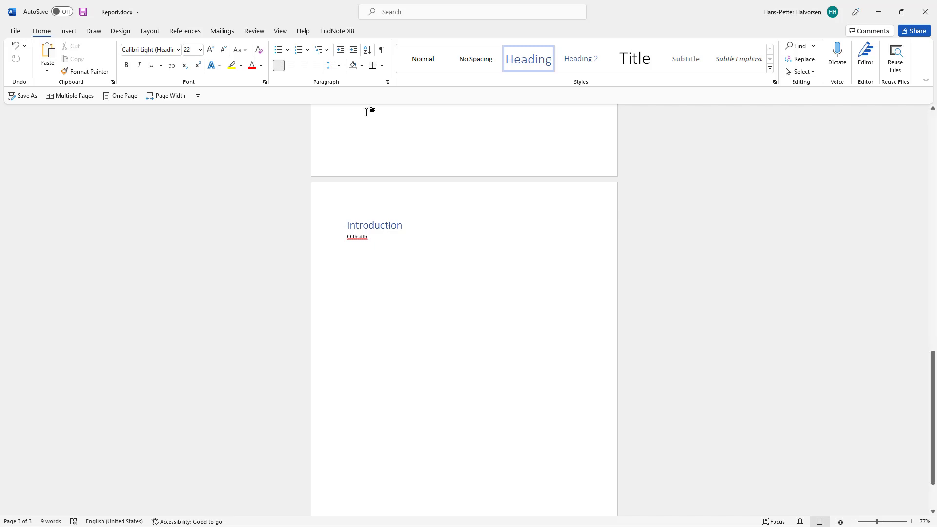
left_click(327, 54)
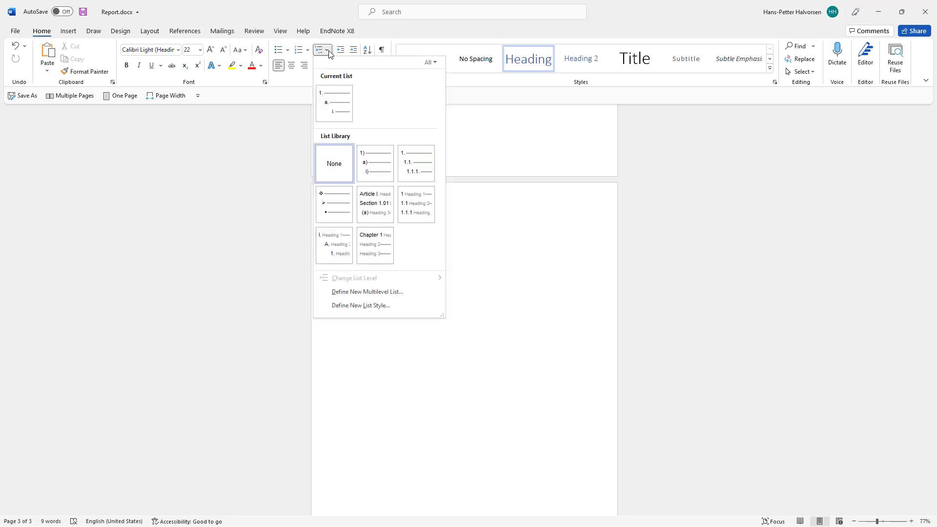
left_click(422, 209)
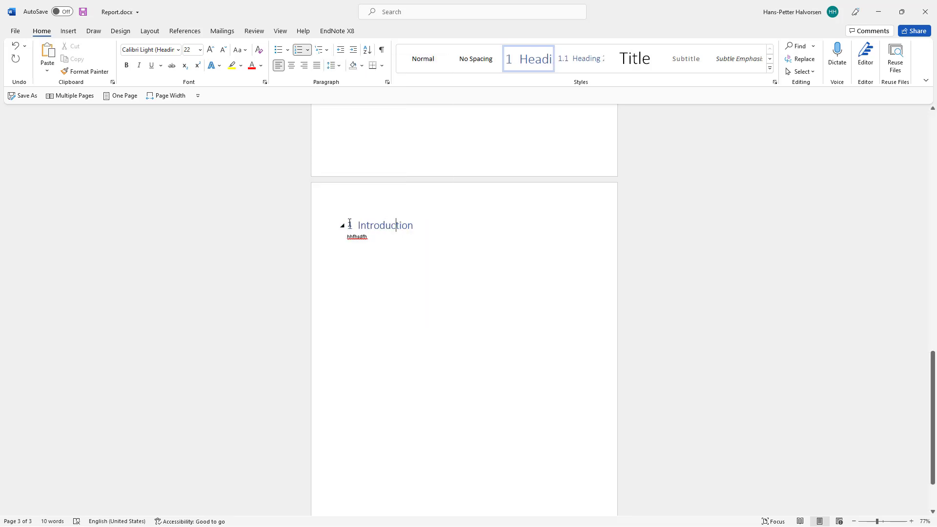
Step: Start a new line after the Introduction's placeholder text and insert a page break there
left_click(387, 236)
key("Return")
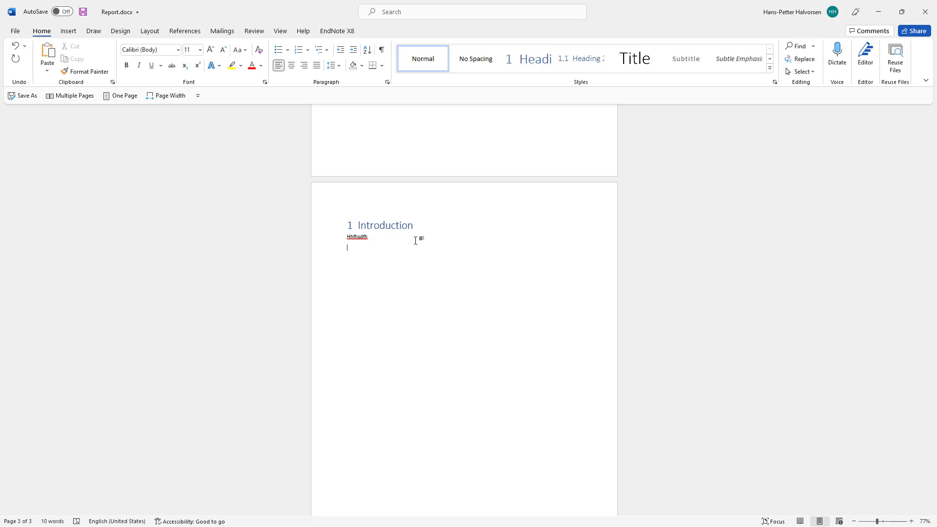
left_click(74, 29)
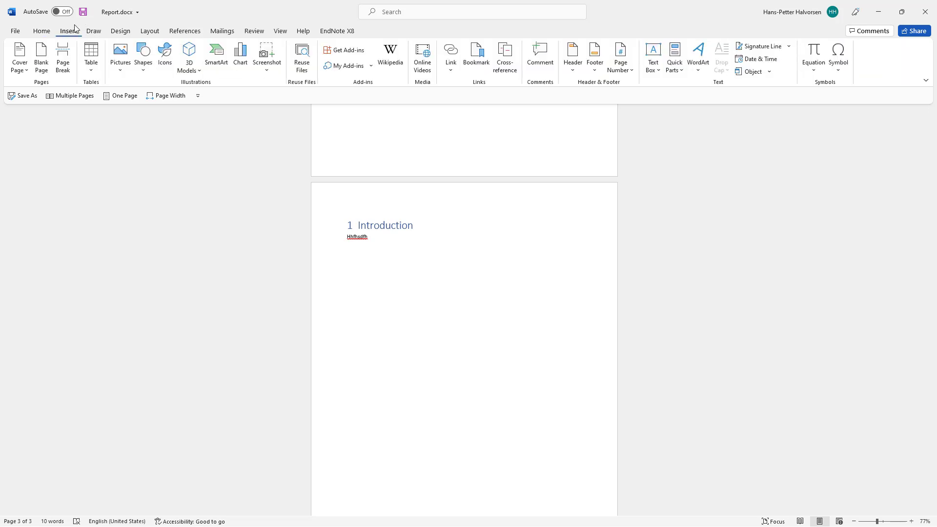
left_click(62, 63)
scroll(377, 350, "down", 2)
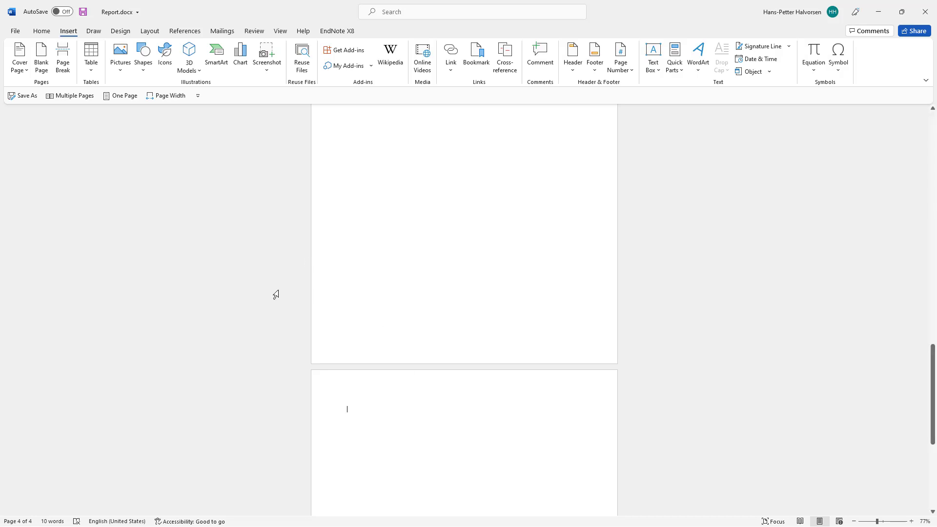
Step: Add "Methods" as a Heading 1 chapter title with a short placeholder line, ending the page with a page break
type("Methods")
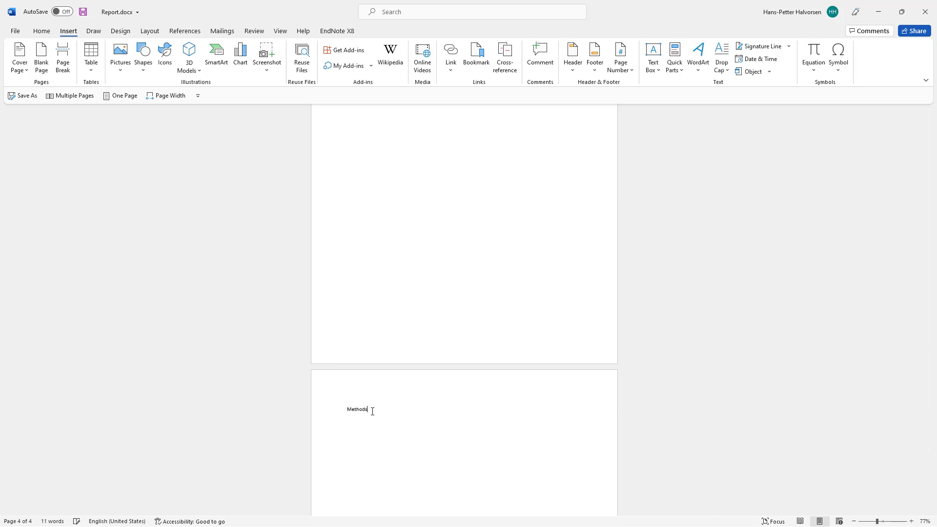
left_click(43, 31)
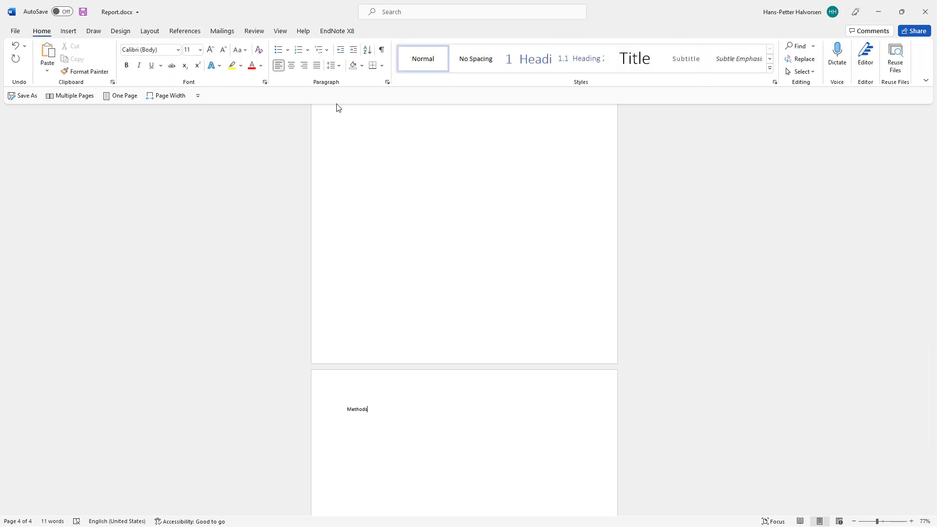
left_click(525, 66)
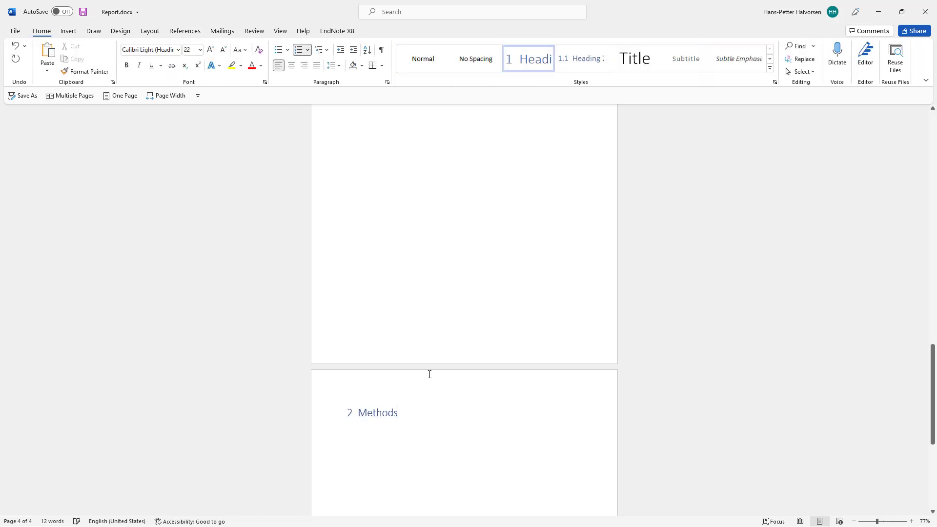
mouse_move(350, 414)
key("Return")
type(",m")
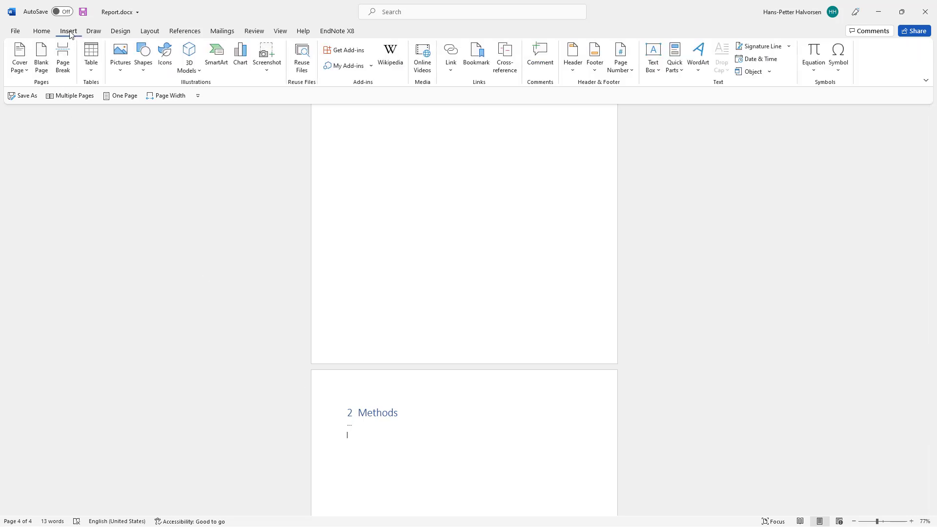
left_click(61, 60)
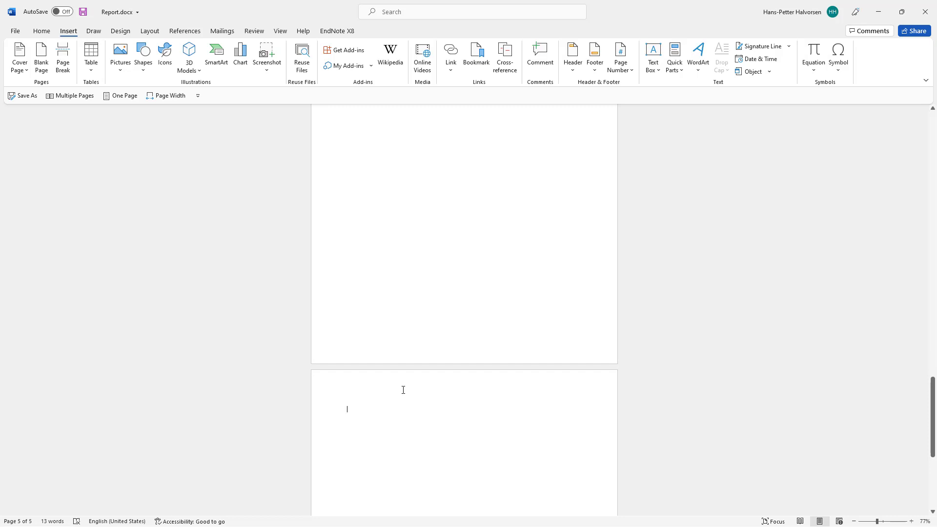
Step: Add "Results" in Heading 1 style on the new page, with a short placeholder line and a page break below it
type("Results")
left_click_drag(355, 408, 375, 409)
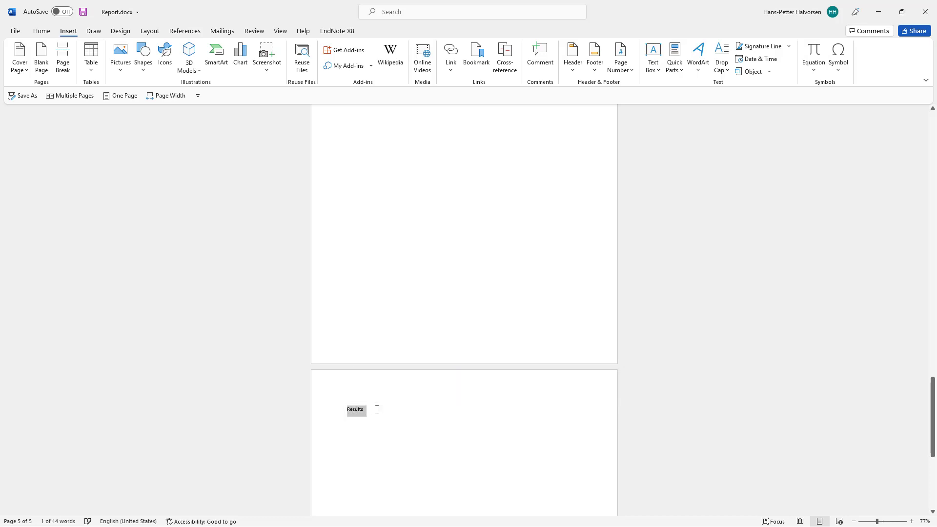
left_click(377, 410)
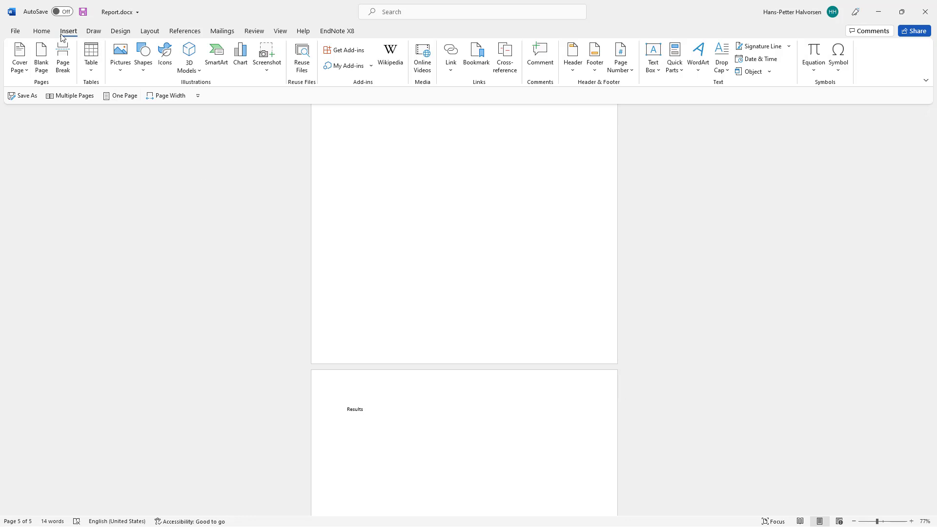
left_click(43, 32)
left_click(533, 64)
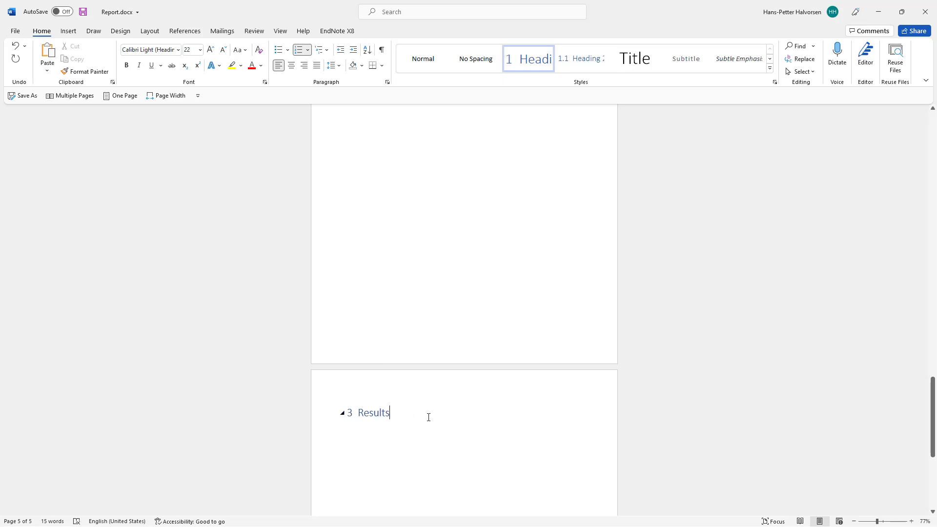
key("Return")
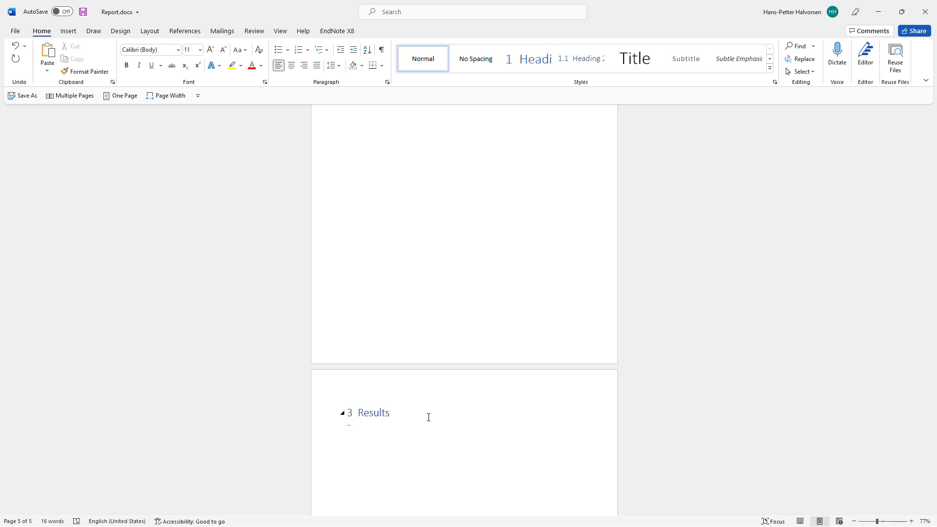
left_click(69, 33)
left_click(60, 57)
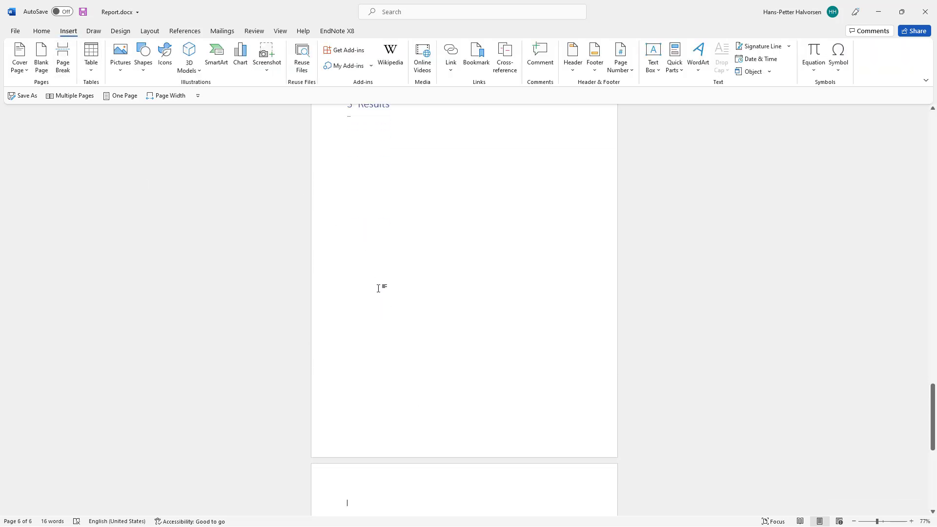
Step: Add a "Discussions" chapter title in Heading 1 style after the Results page, followed by a placeholder line and a page break
scroll(391, 291, "down", 2)
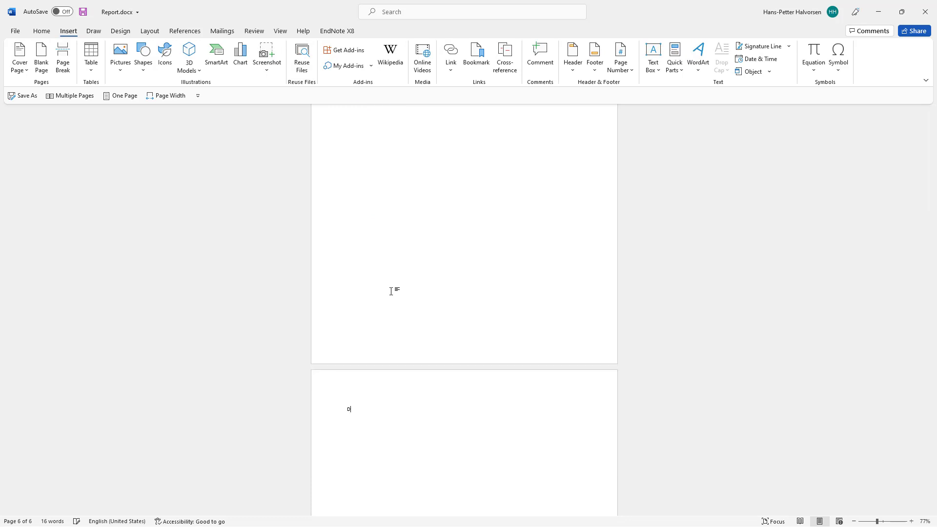
type("Discussions")
left_click(41, 31)
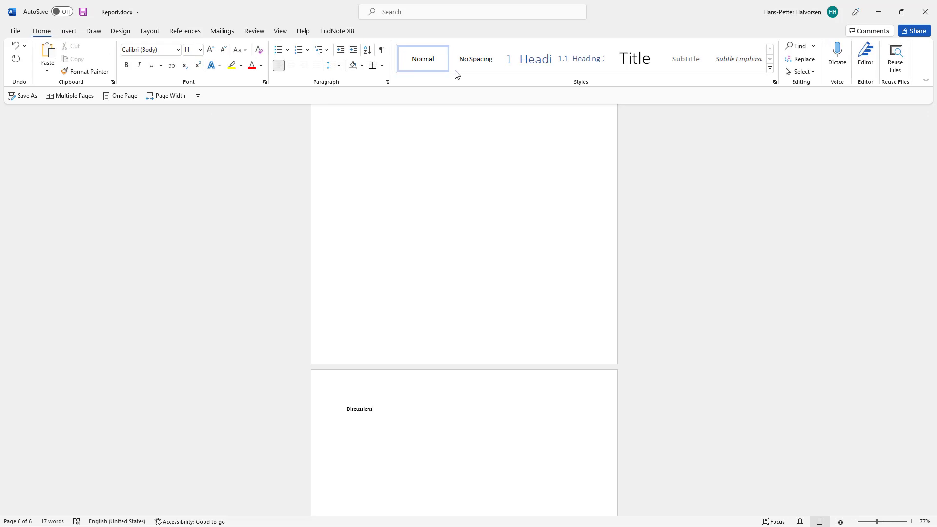
left_click(535, 63)
key("Return")
left_click(68, 32)
left_click(63, 63)
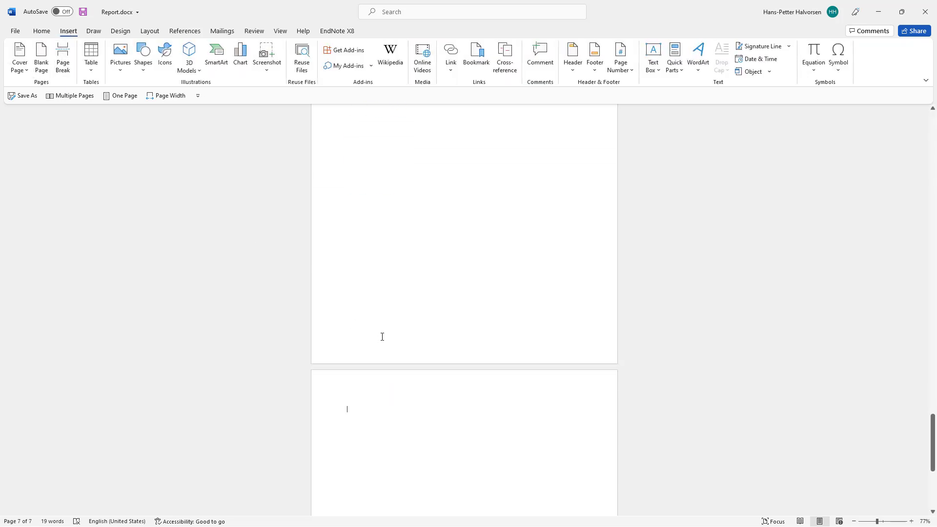
Step: Add "Conclusions" in Heading 1 style on the last page, with a short placeholder line below it
scroll(382, 336, "up", 10)
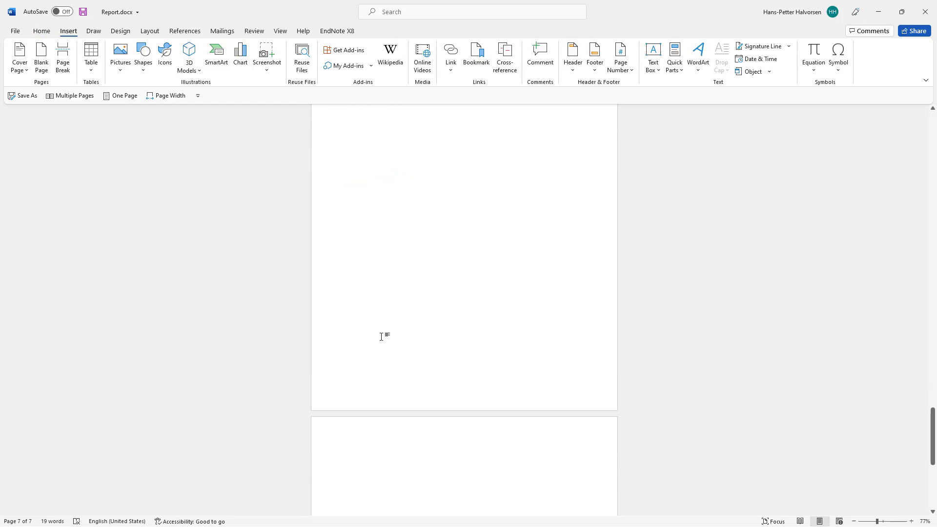
type("Conclusions")
left_click(41, 31)
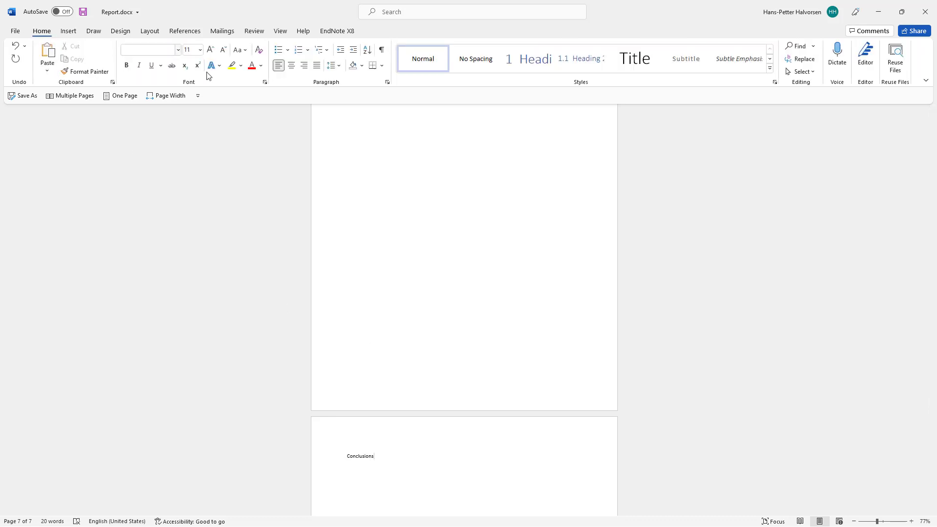
left_click(527, 58)
key("Return")
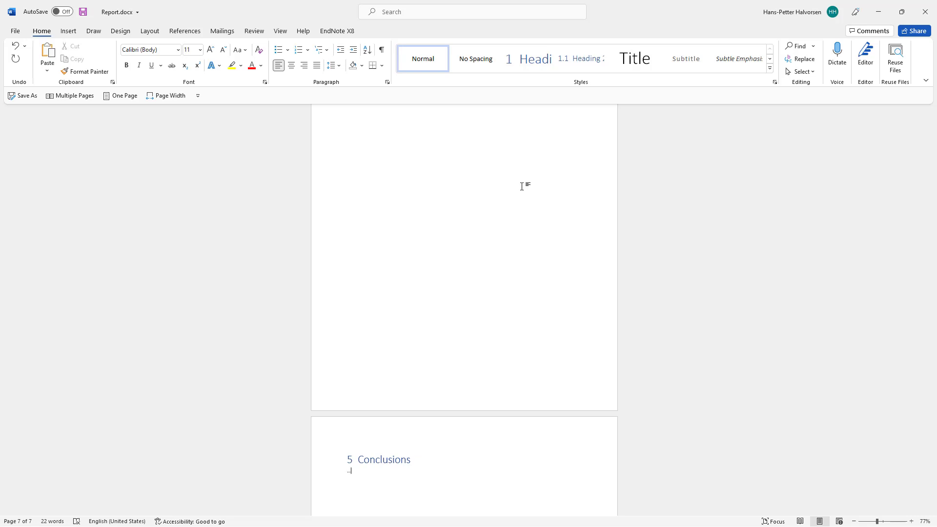
Step: Return to the Introduction chapter and turn on the Navigation Pane to list the document's headings
scroll(522, 187, "up", 20)
scroll(457, 278, "up", 5)
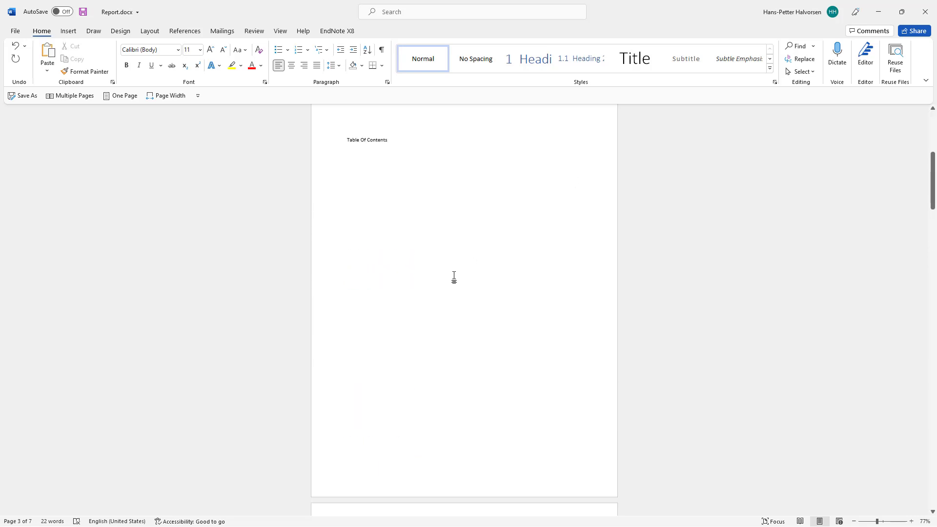
scroll(450, 275, "down", 1)
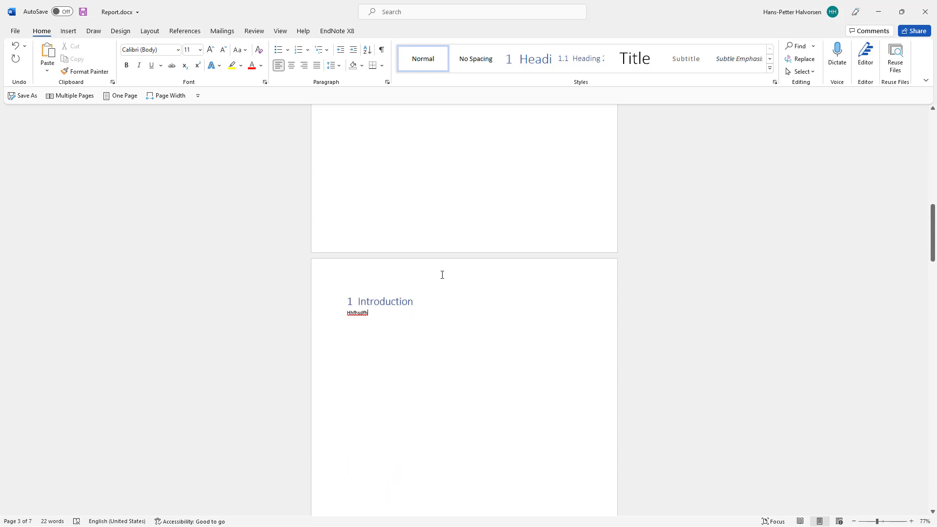
left_click(282, 34)
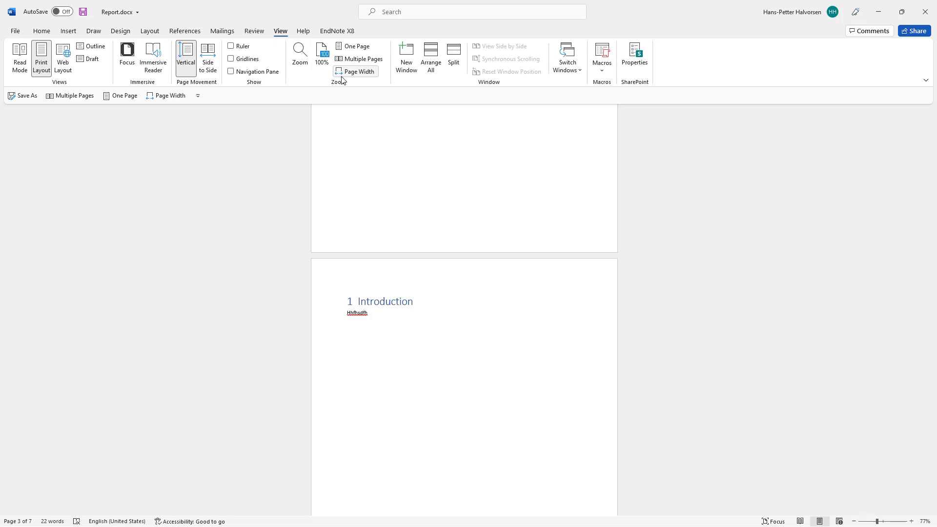
left_click(242, 73)
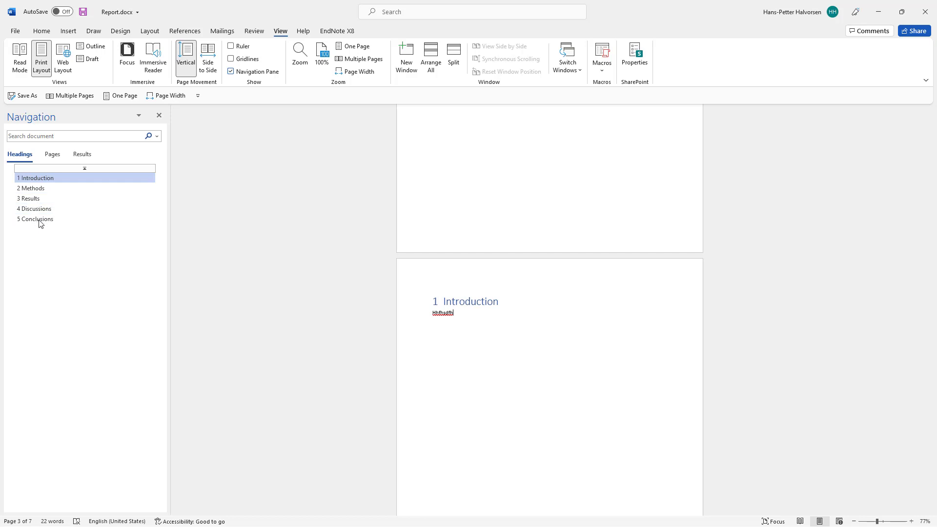
Step: Jump between the Results, Methods, Discussions, Introduction and Conclusions chapters through the heading list, ending at Introduction
left_click(37, 201)
left_click(33, 190)
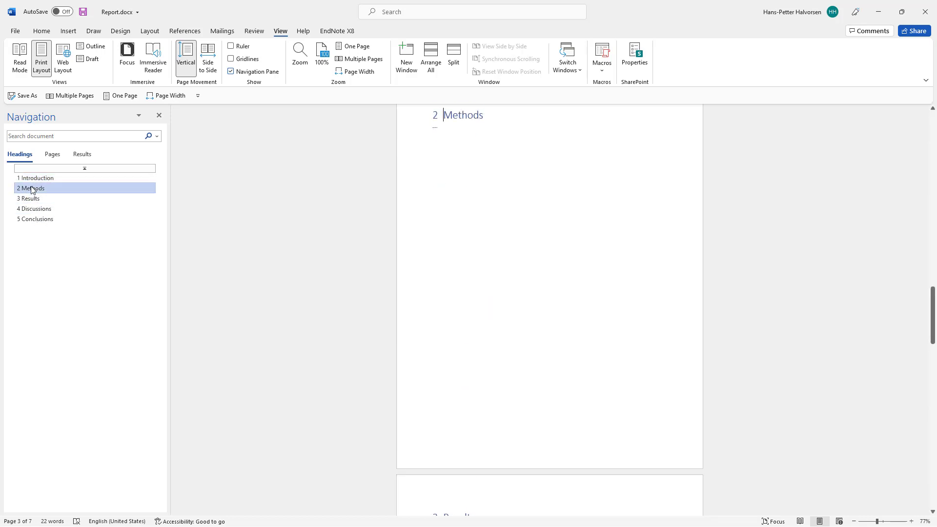
left_click(33, 210)
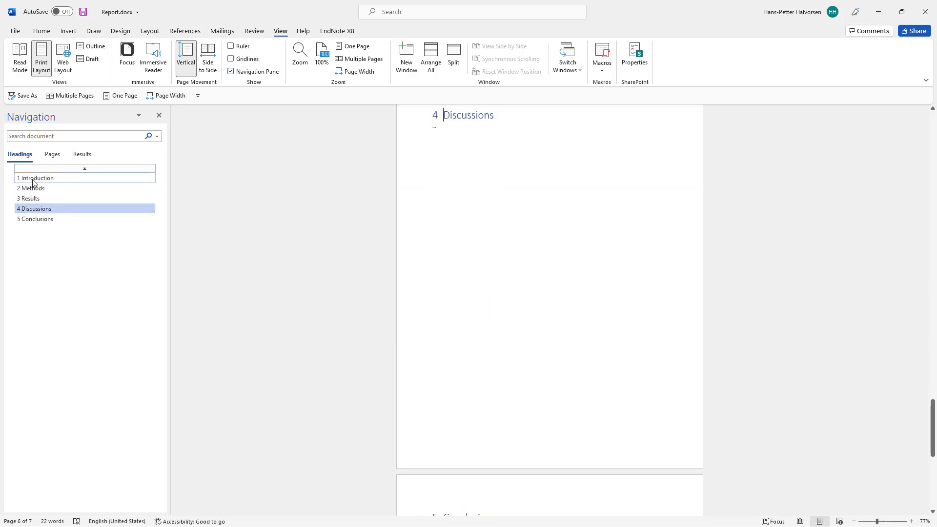
left_click(34, 179)
left_click(38, 220)
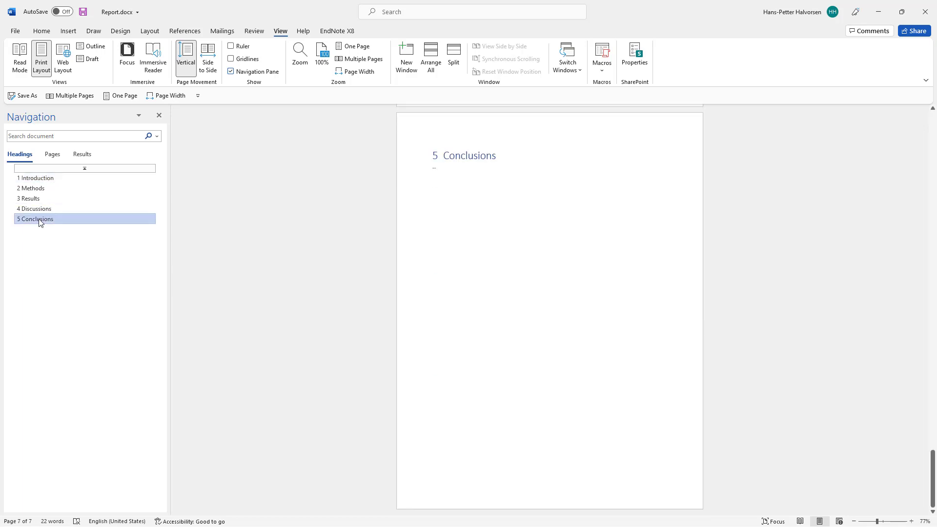
left_click(43, 177)
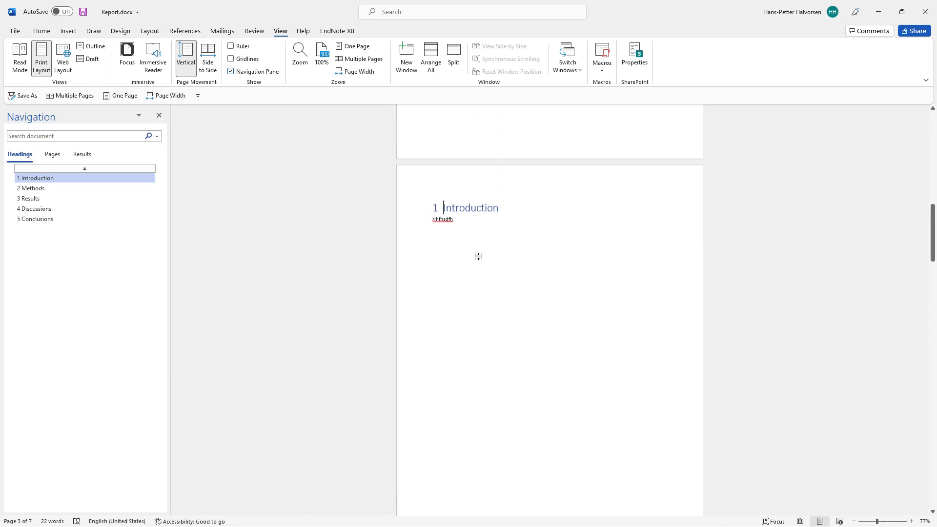
Step: Delete the plain "Table Of Contents" text from the second page
scroll(478, 256, "up", 2)
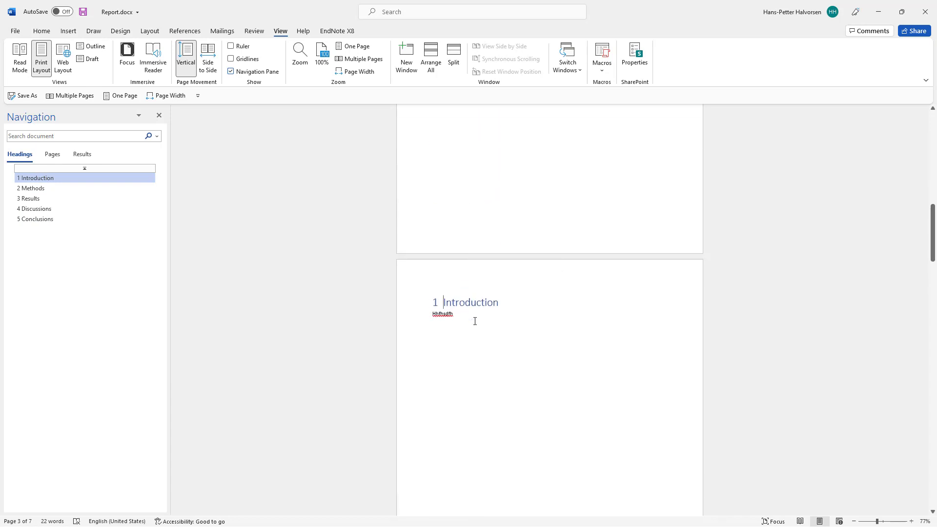
scroll(475, 320, "up", 7)
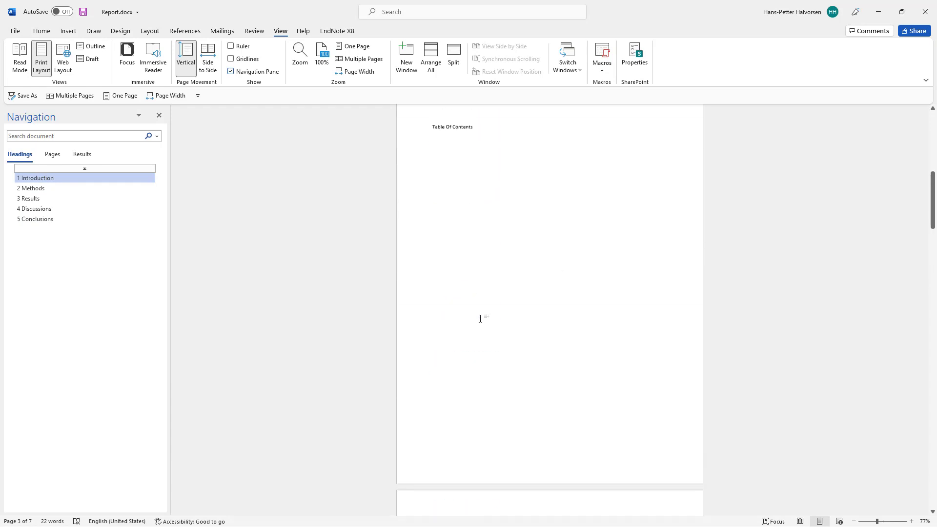
left_click(484, 225)
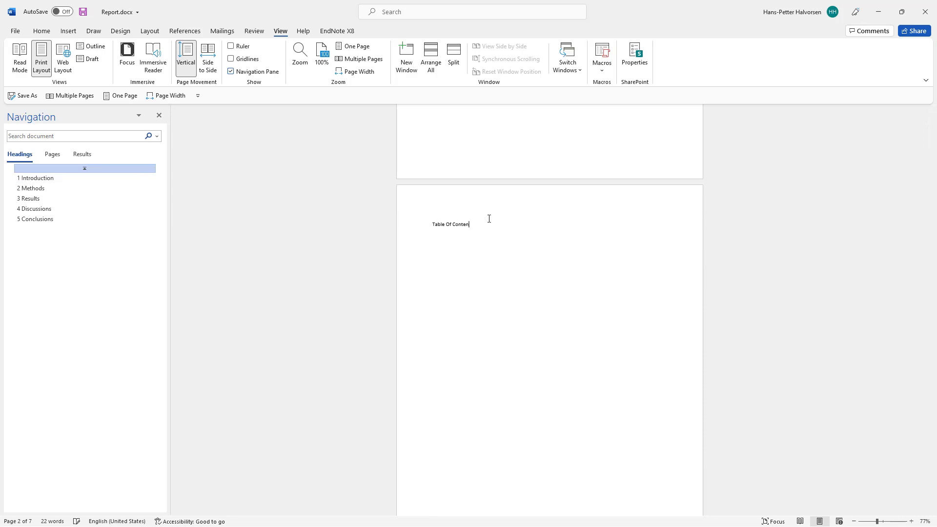
key("BackSpace")
key("BackSpace")
key("BackSpace")
key("BackSpace")
key("BackSpace")
key("BackSpace")
key("BackSpace")
key("BackSpace")
key("BackSpace")
key("BackSpace")
key("BackSpace")
key("BackSpace")
key("BackSpace")
key("BackSpace")
key("BackSpace")
Step: Insert the built-in Automatic Table 2 table of contents at the start of the emptied second page
left_click(68, 32)
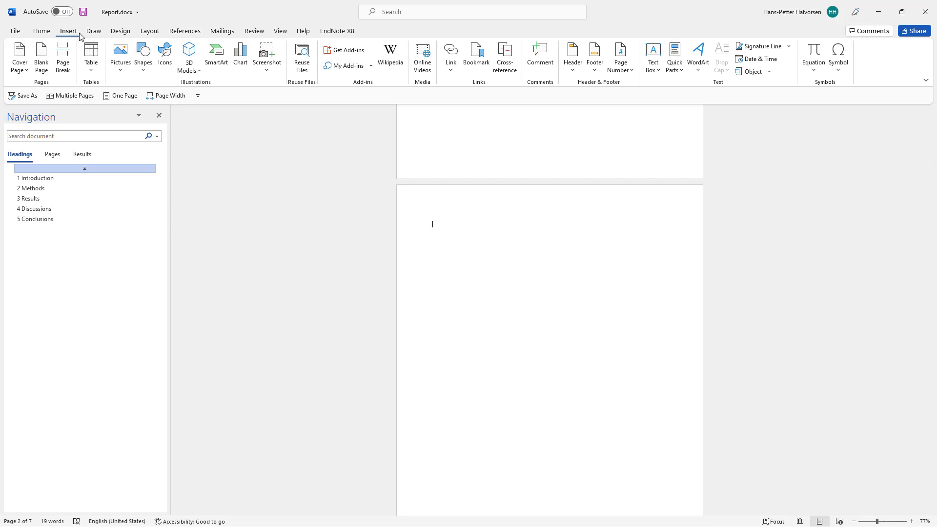
left_click(151, 32)
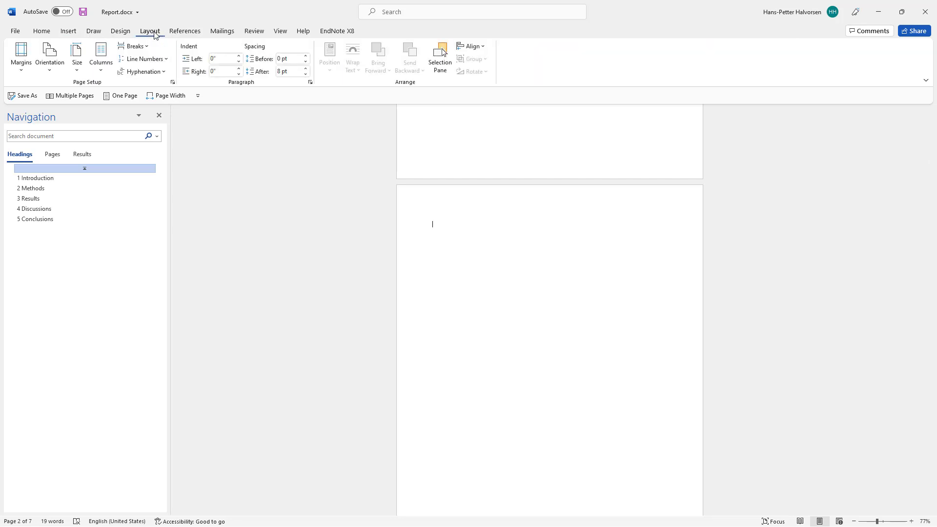
left_click(118, 33)
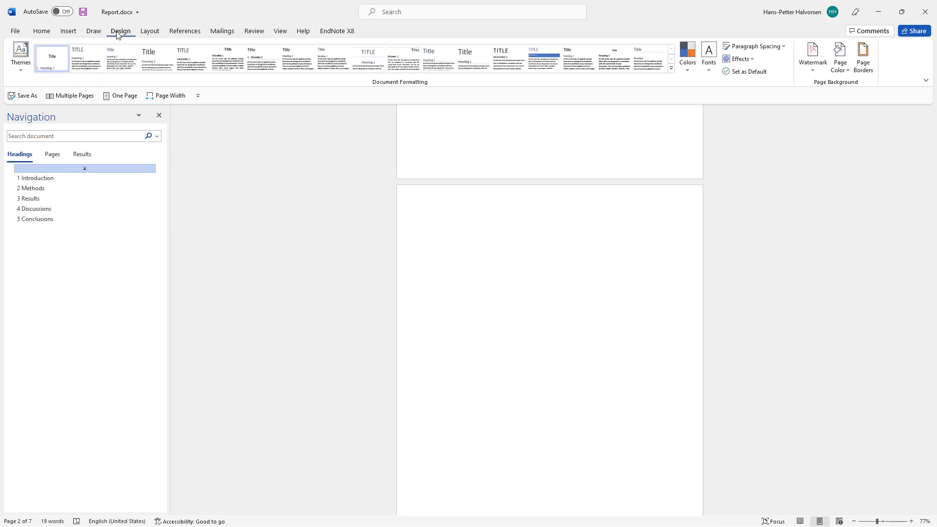
scroll(118, 35, "down", 2)
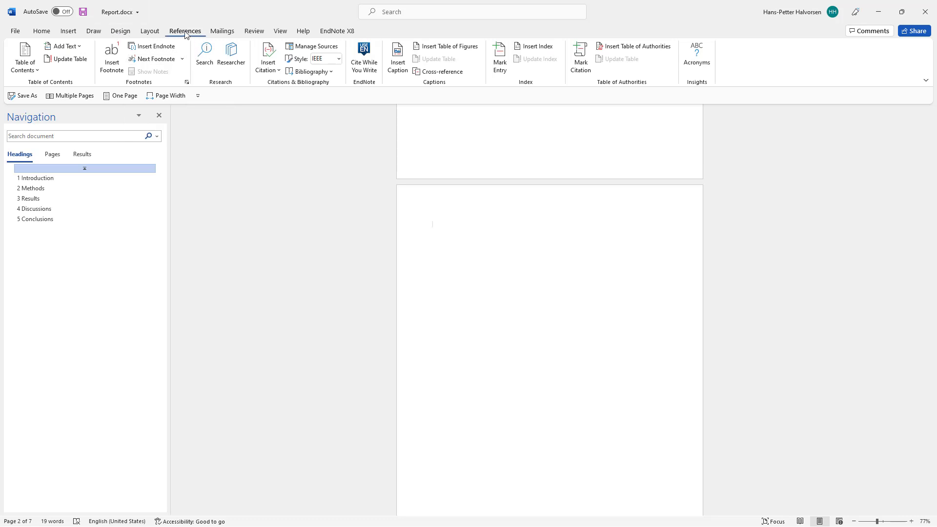
left_click(37, 71)
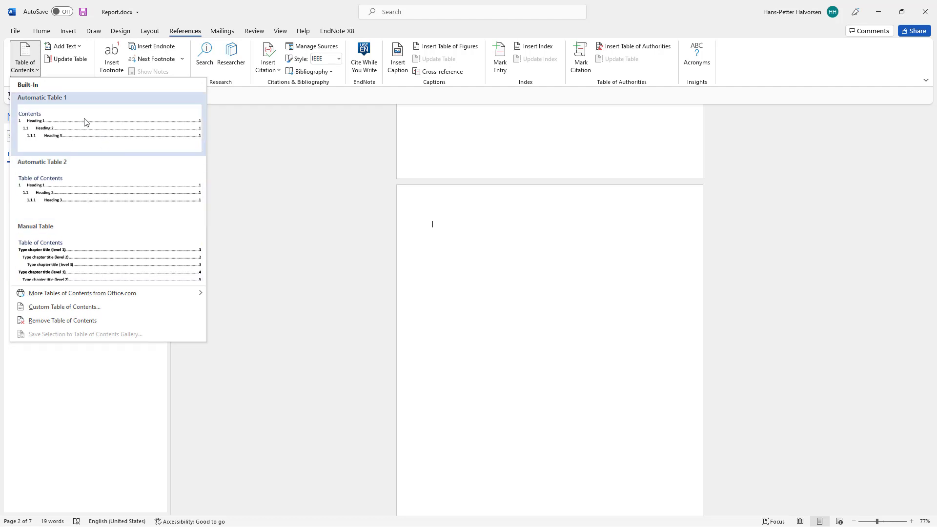
left_click(96, 193)
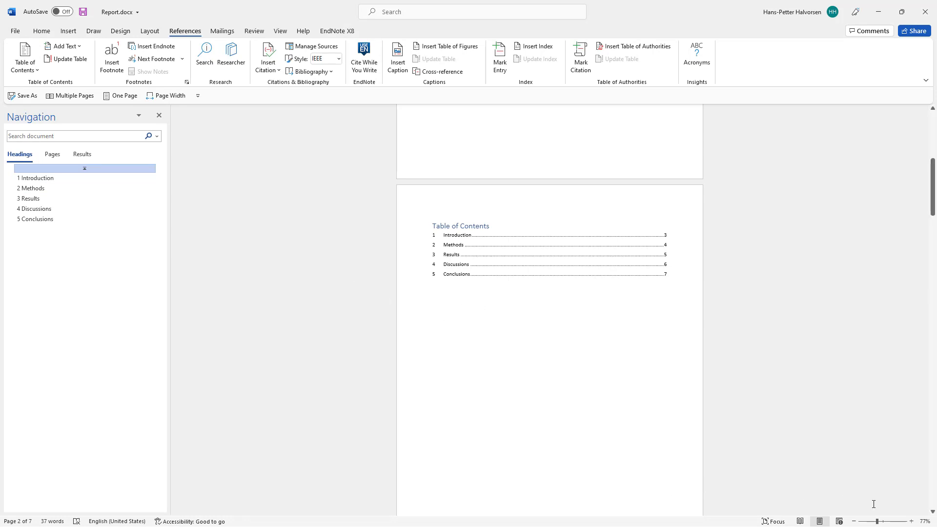
Step: Zoom in to 140% on the table of contents page to examine its chapter entries and page numbers
left_click(911, 521)
left_click(912, 522)
left_click(912, 522)
left_click(911, 521)
left_click(912, 522)
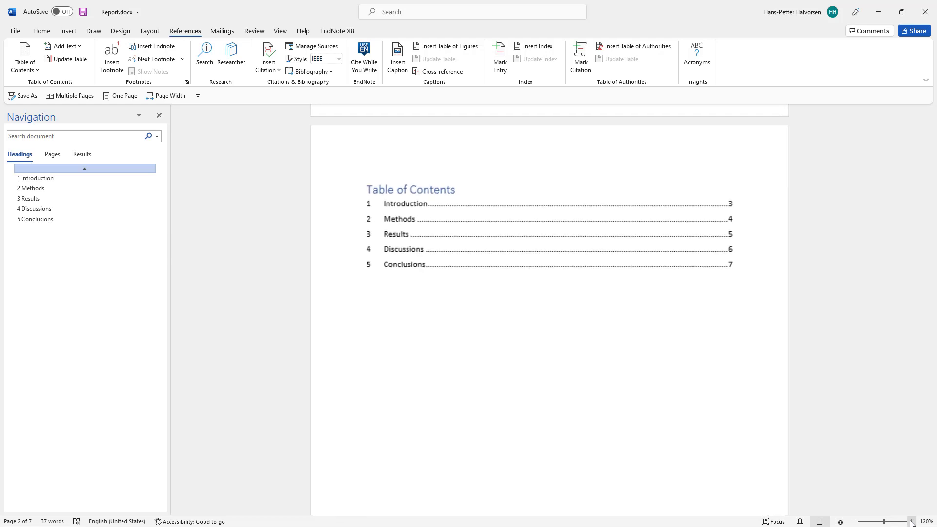
left_click(912, 522)
left_click(912, 522)
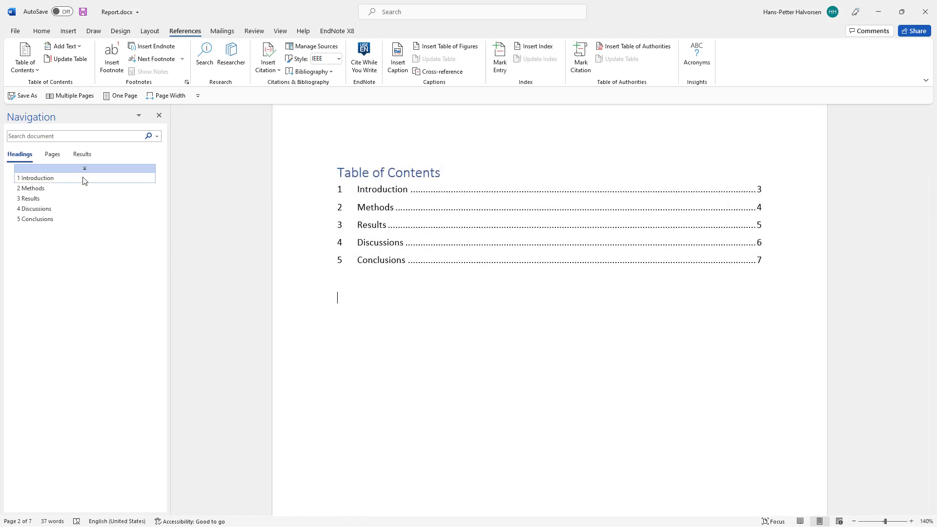
Step: Add a Heading 2 subsection titled "Background" below the Introduction text, with "...." as its body text
left_click(87, 179)
left_click(403, 142)
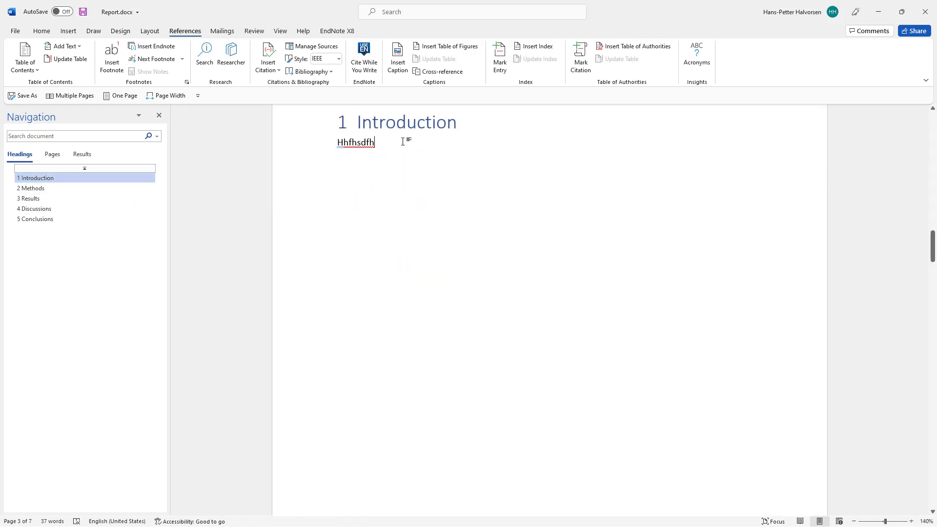
key("Return")
type("Background")
left_click(42, 31)
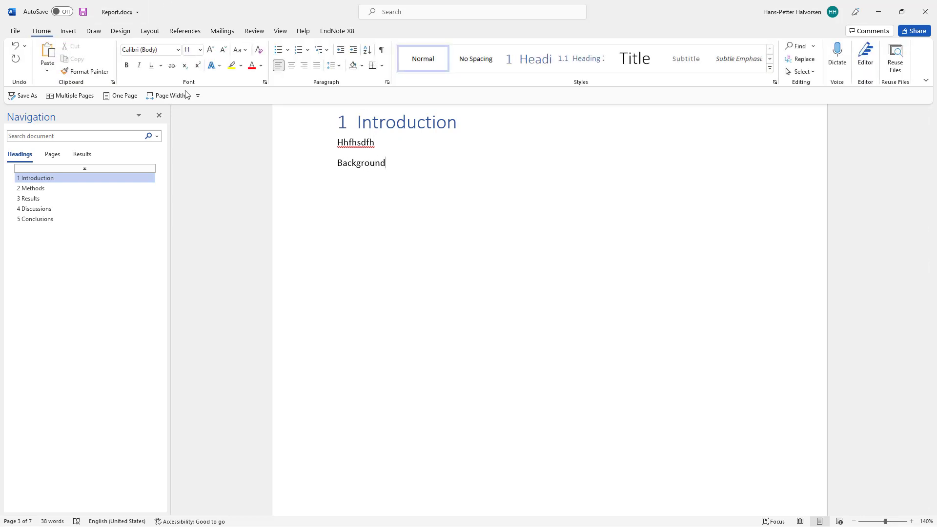
left_click(530, 65)
left_click(578, 67)
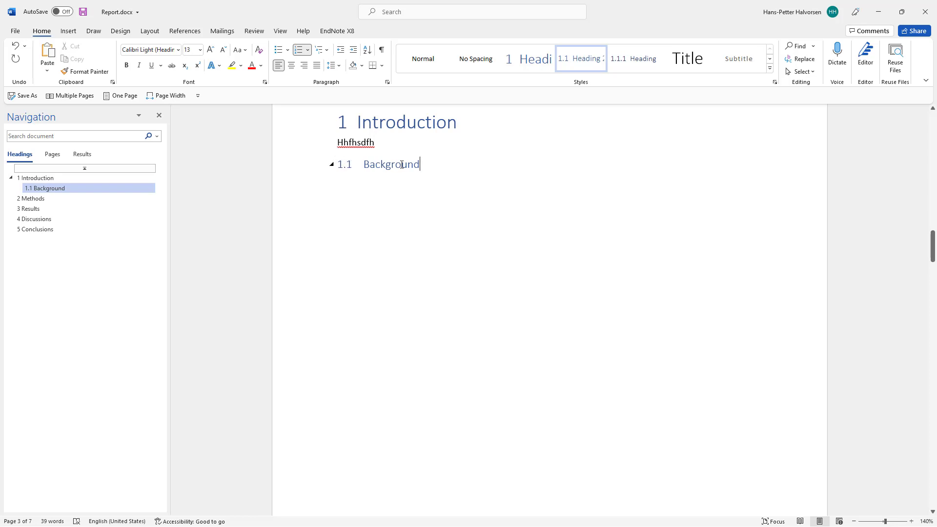
key("Return")
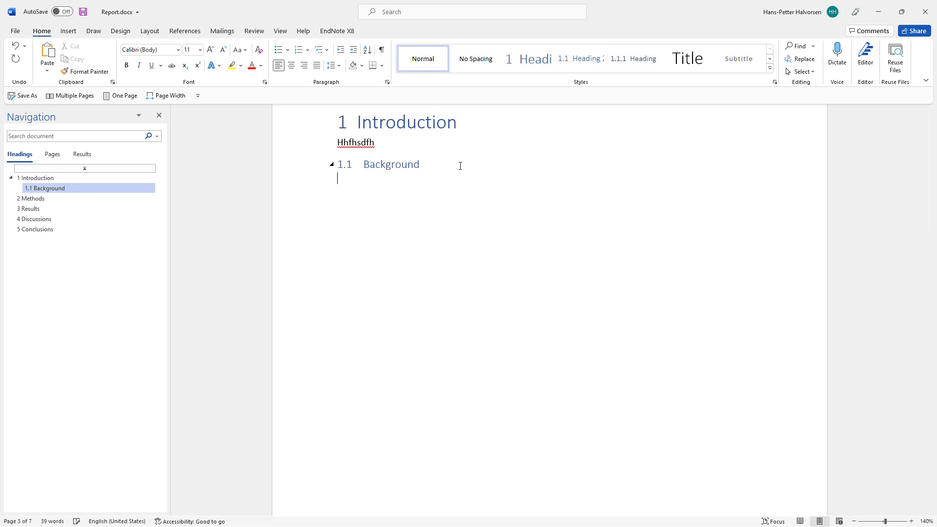
type("....")
Step: Update the entire table of contents on the second page to include the new subsection
scroll(383, 230, "up", 10)
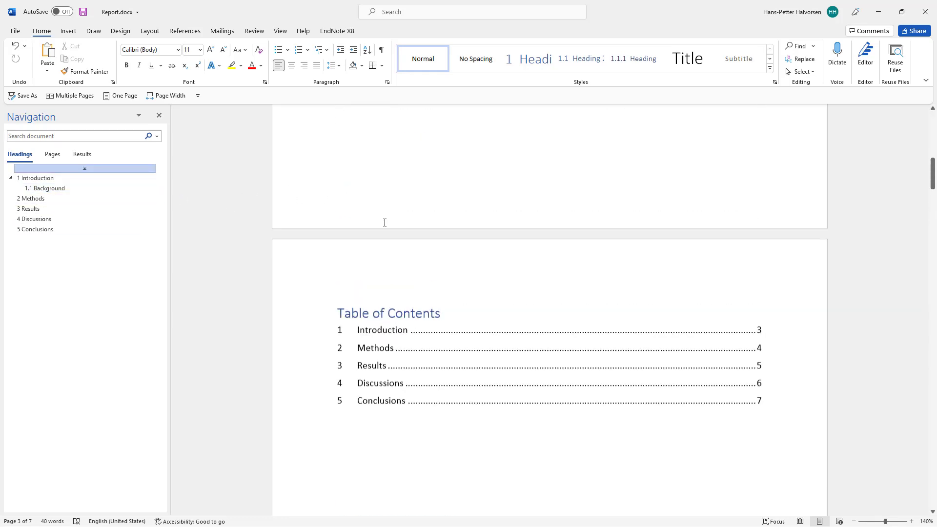
left_click(384, 223)
scroll(385, 222, "down", 1)
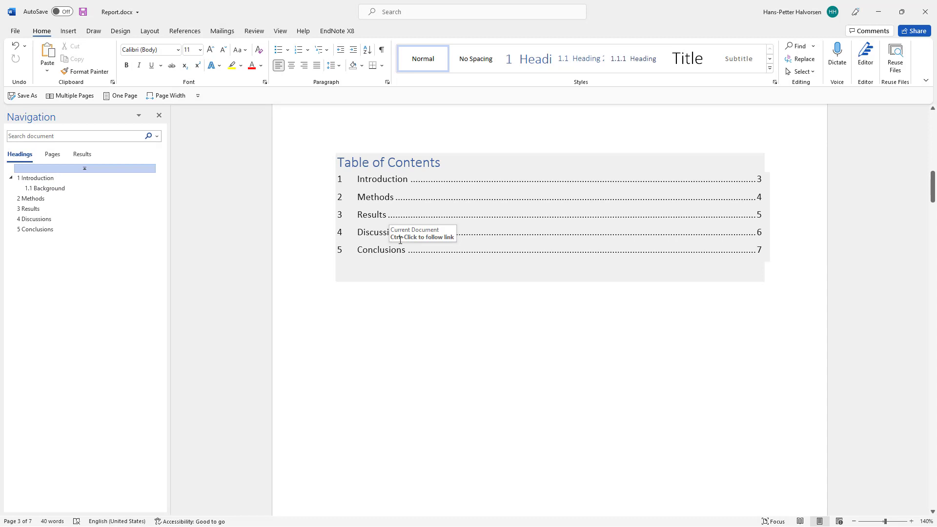
right_click(409, 207)
left_click(464, 273)
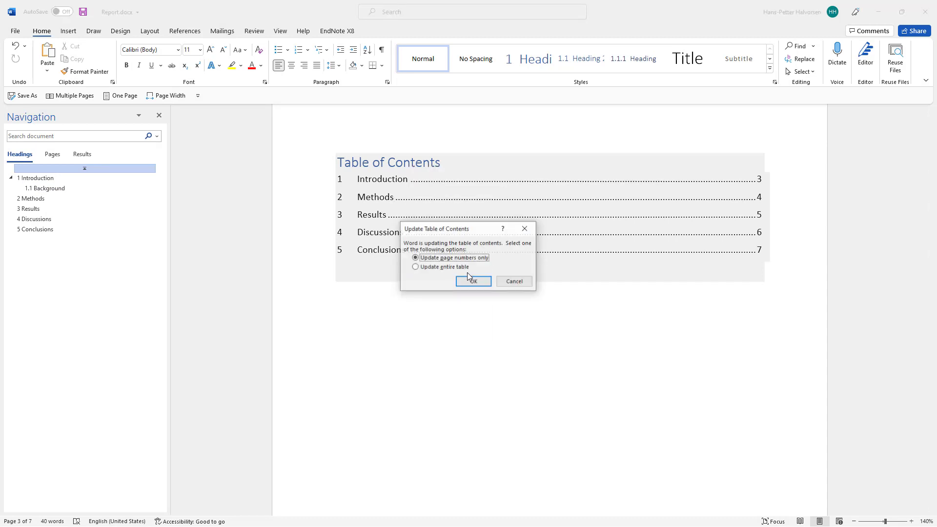
left_click(441, 268)
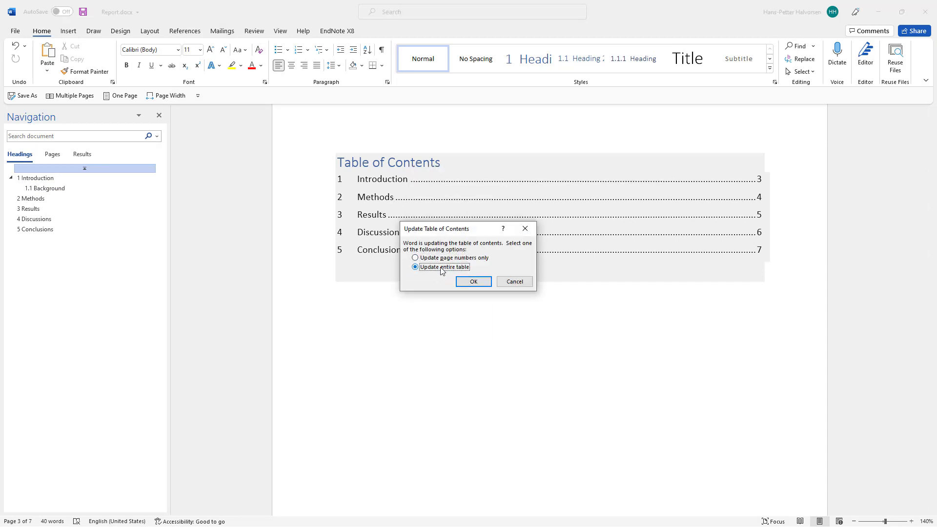
left_click(474, 281)
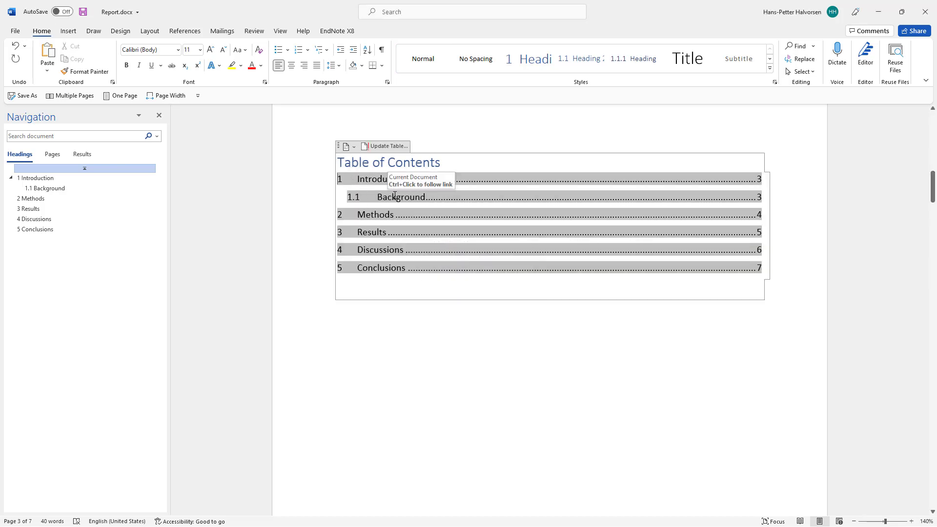
Step: Follow the table of contents link for Background to its section in the Introduction chapter
left_click(378, 196, "ctrl")
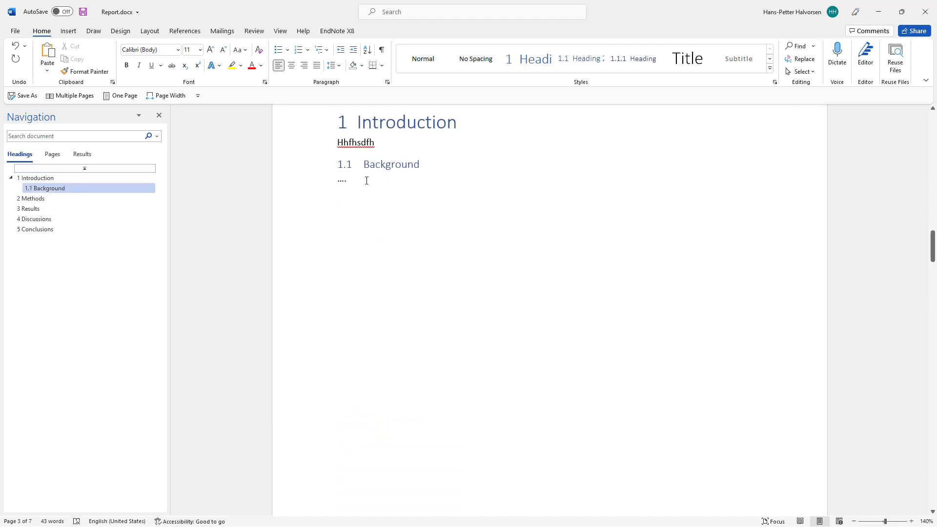
left_click(367, 180)
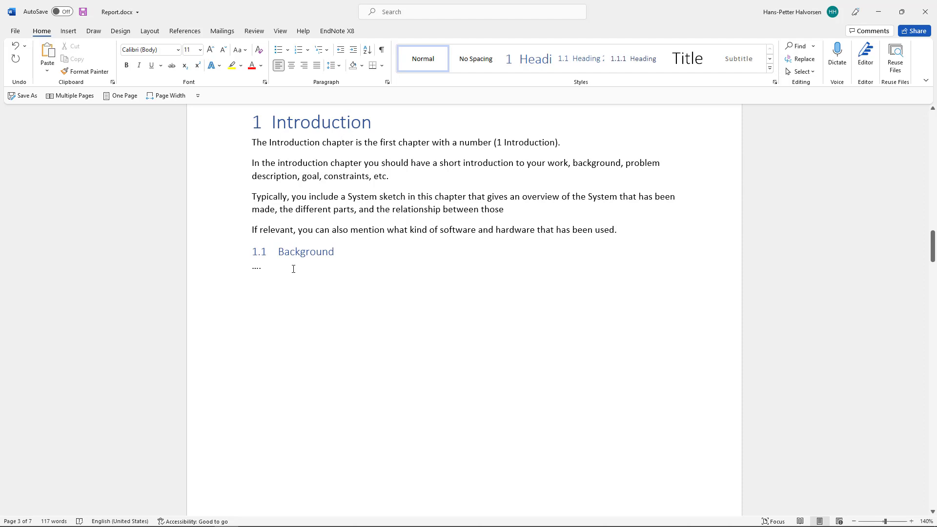
left_click(366, 250)
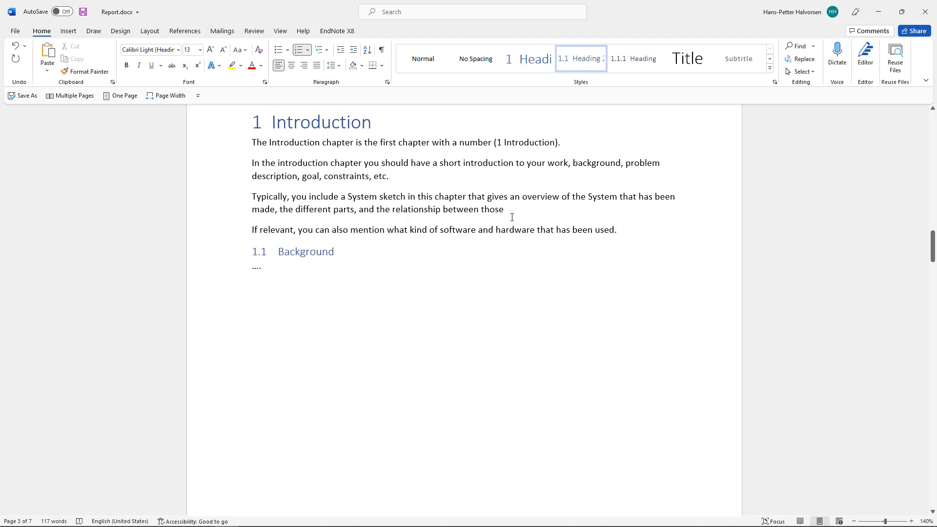
Step: Correct the "System sketch" paragraph to read "overview of the system" and end with "those.", and start a new paragraph after "has been used."
left_click(527, 211)
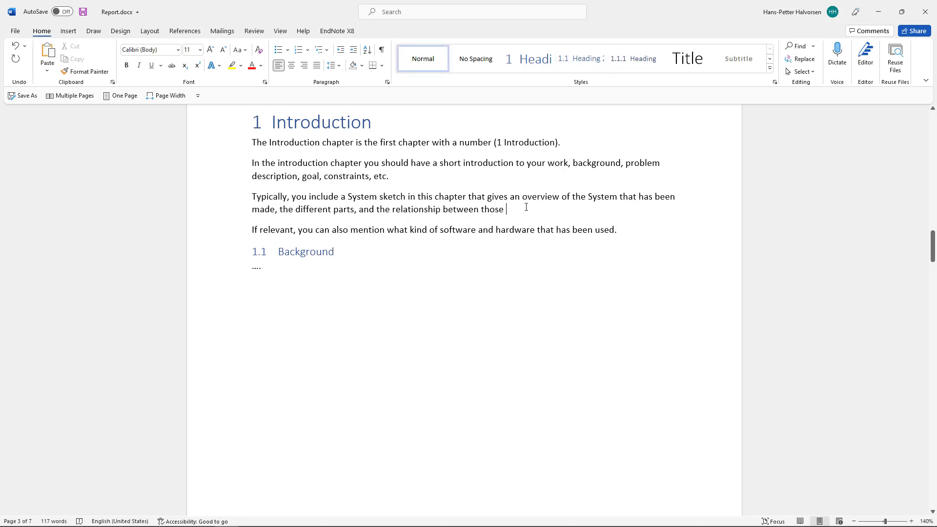
type(".")
key("BackSpace")
type("s")
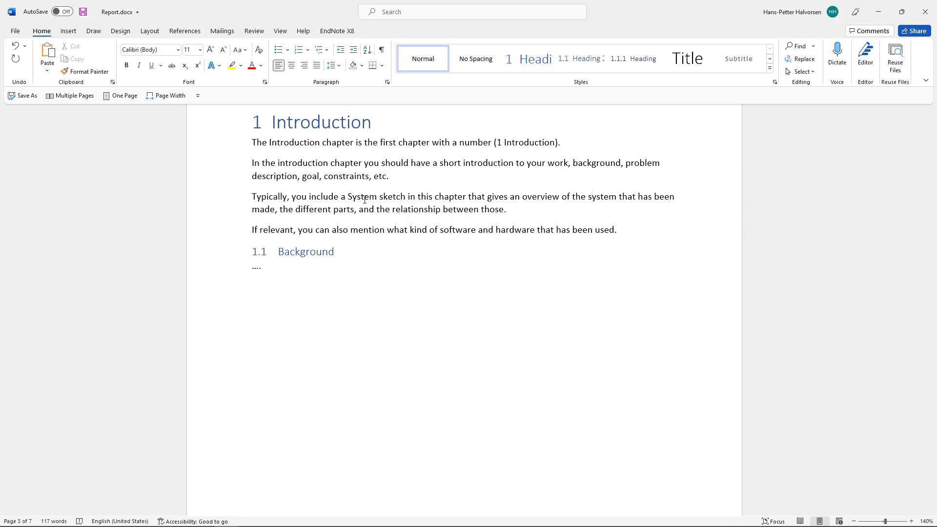
left_click(644, 230)
key("Return")
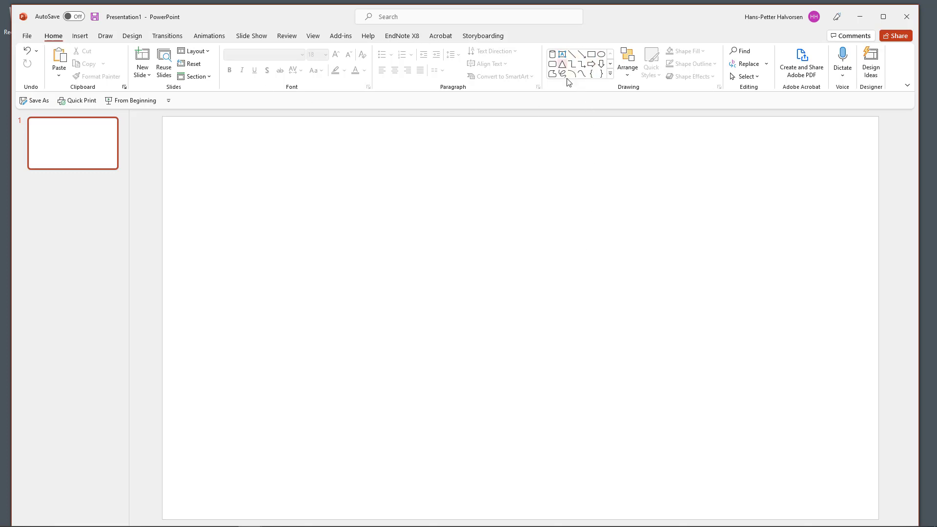
Step: In PowerPoint, draw a rounded rectangle about 2.13" wide and 1.12" high on the blank slide and label it "Datalogging App"
left_click(610, 74)
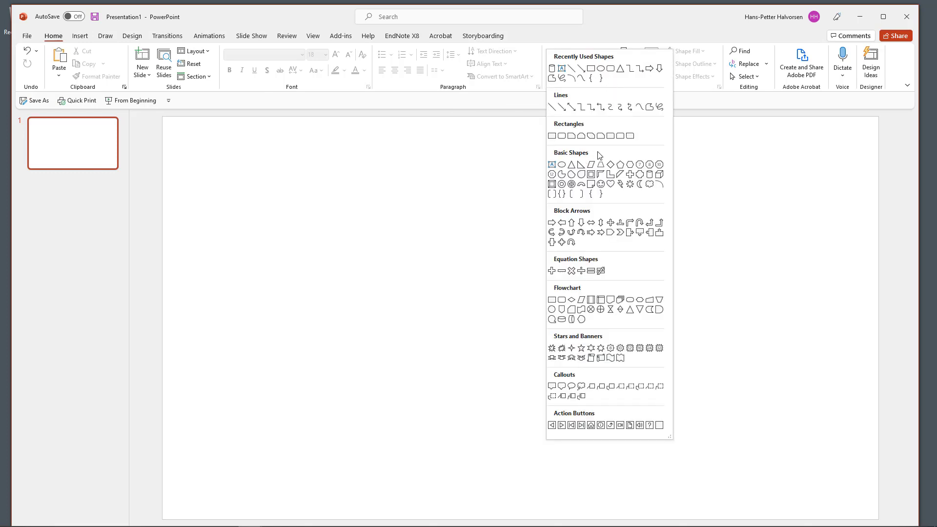
left_click(611, 72)
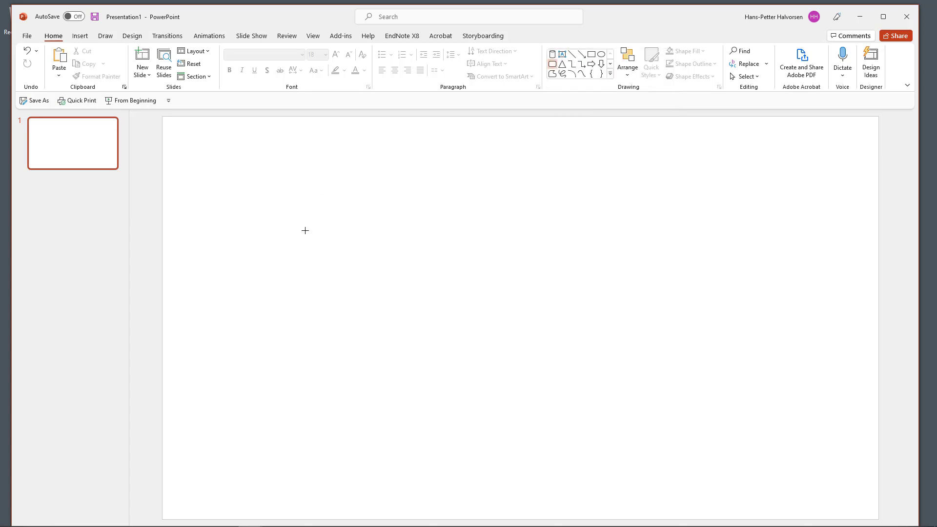
left_click_drag(300, 249, 415, 310)
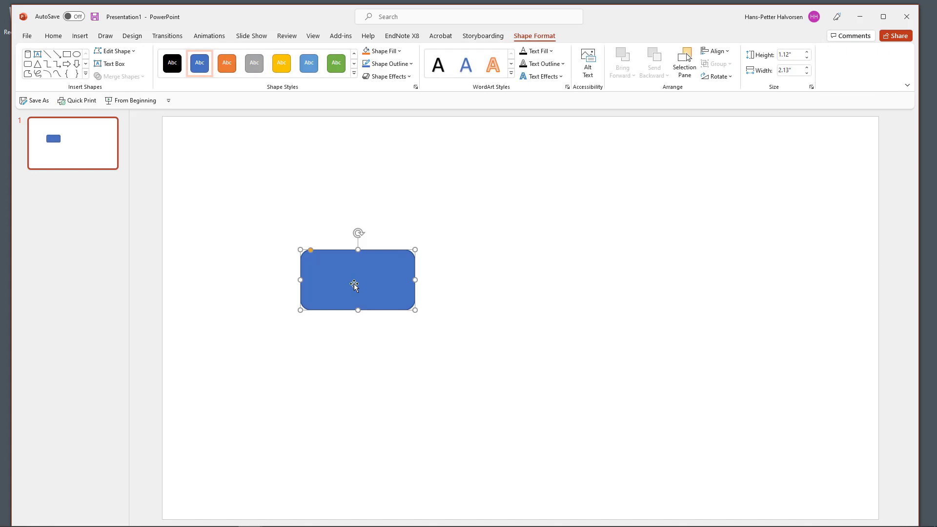
type("Datalogging App")
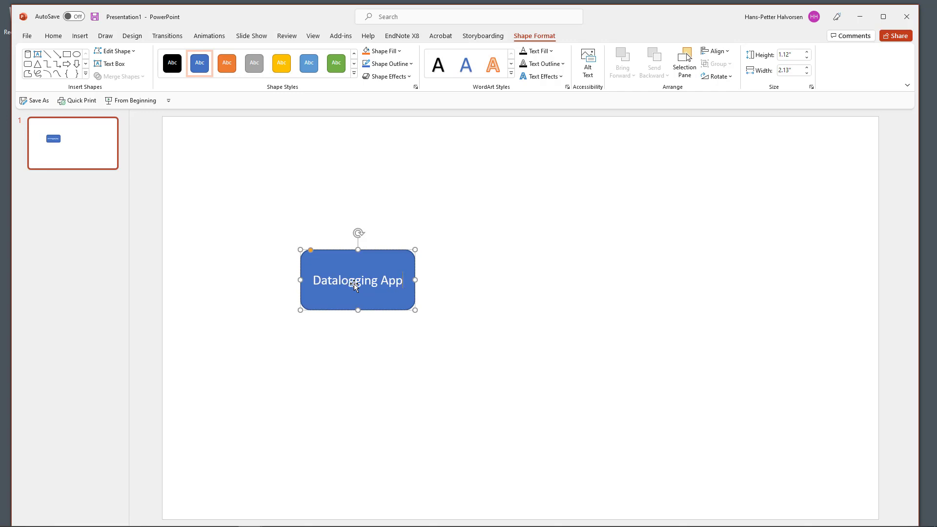
Step: Apply the light blue gradient theme style with black text to the Datalogging App box, shrink it and move it further left
left_click(354, 72)
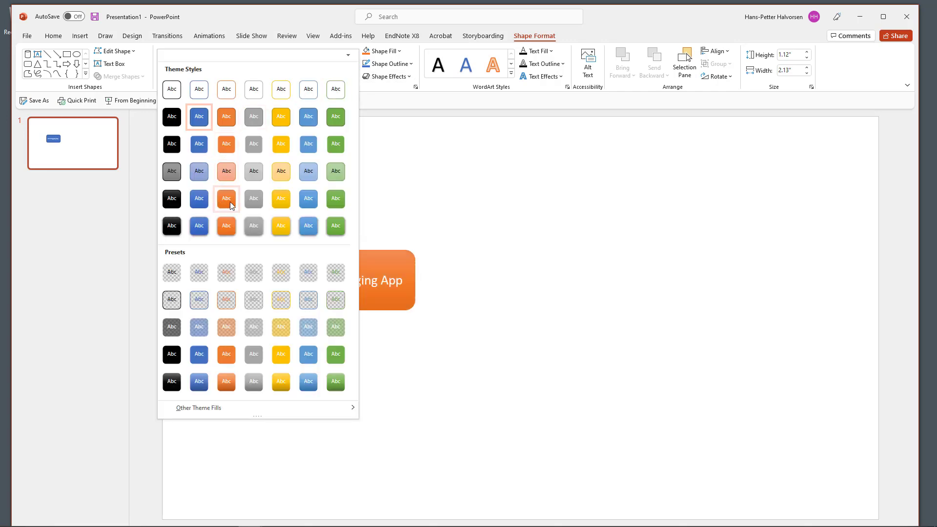
left_click(203, 180)
left_click_drag(412, 303, 333, 306)
left_click(409, 190)
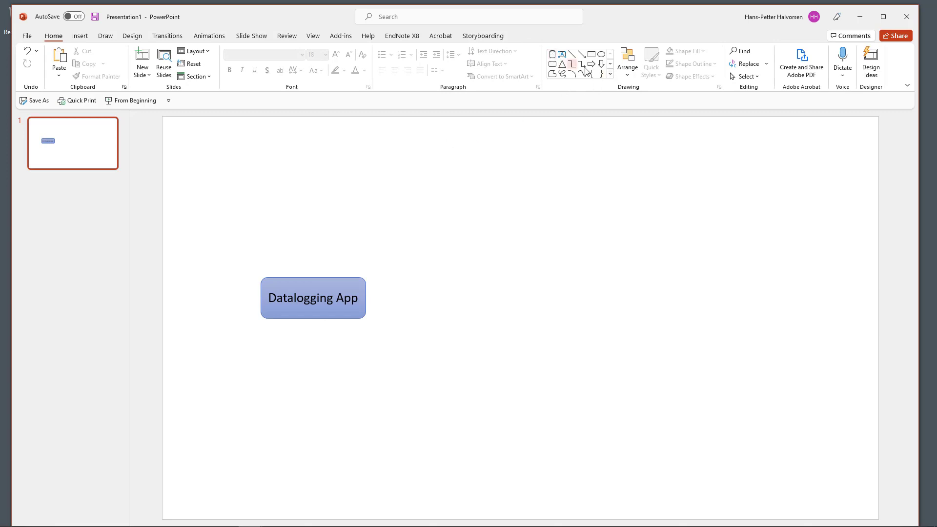
Step: Draw a cylinder about 1.62" wide and 1.95" high to the right of the Datalogging App box and label it "Database"
left_click(610, 74)
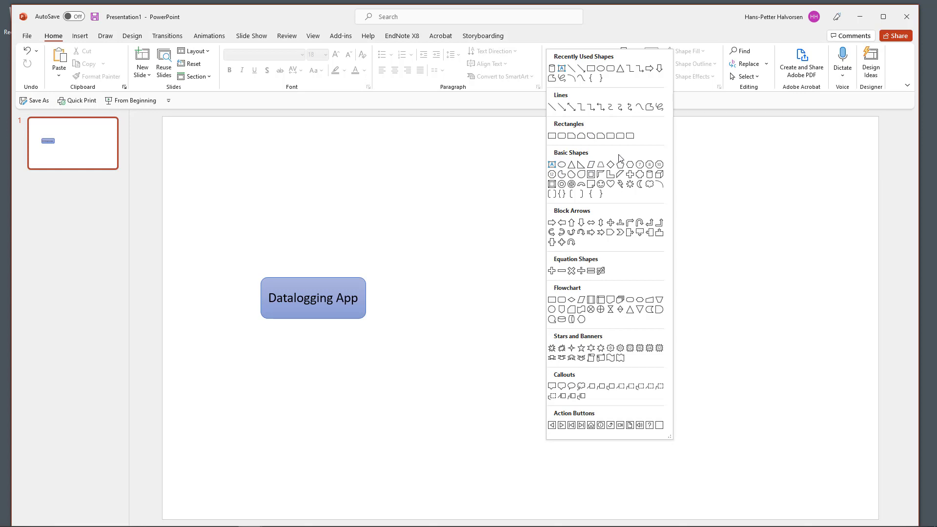
left_click(651, 180)
left_click_drag(463, 262, 550, 367)
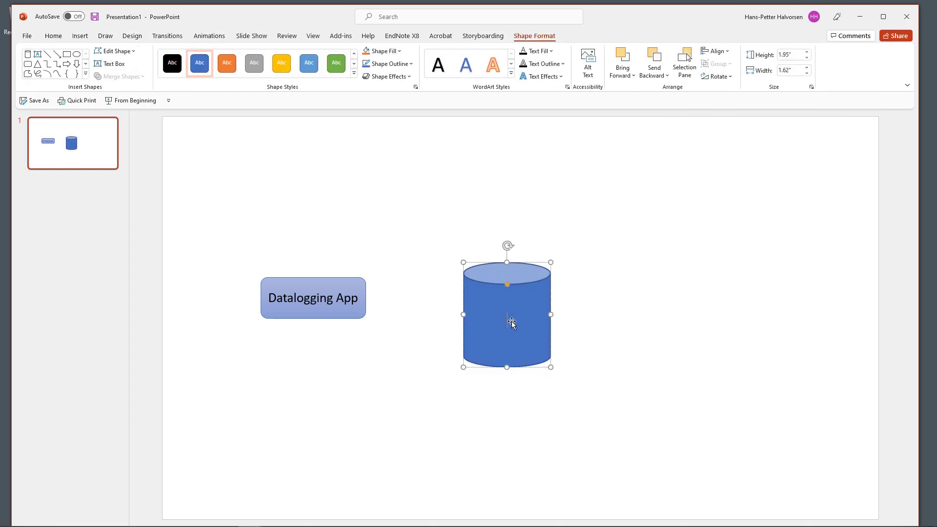
type("Database")
Step: Open the theme style choices for the Database cylinder
left_click(393, 283)
left_click(465, 295)
left_click(358, 78)
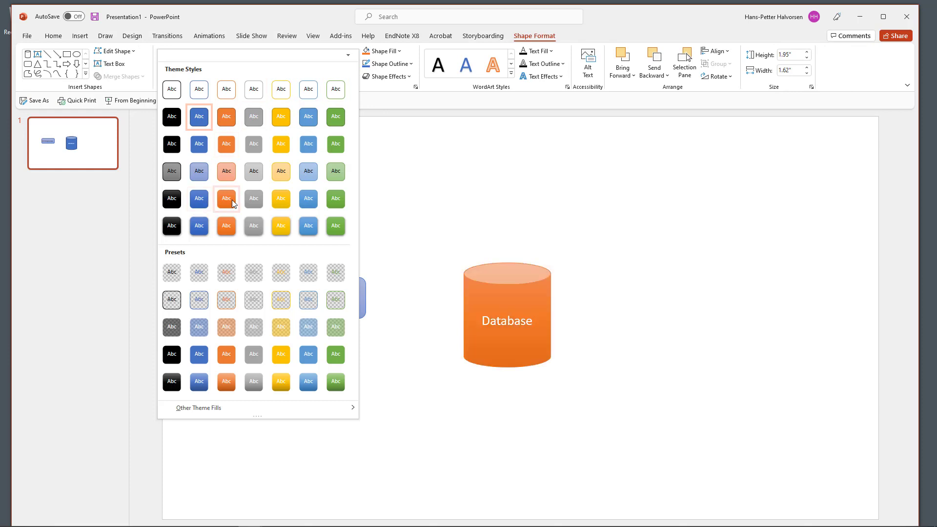
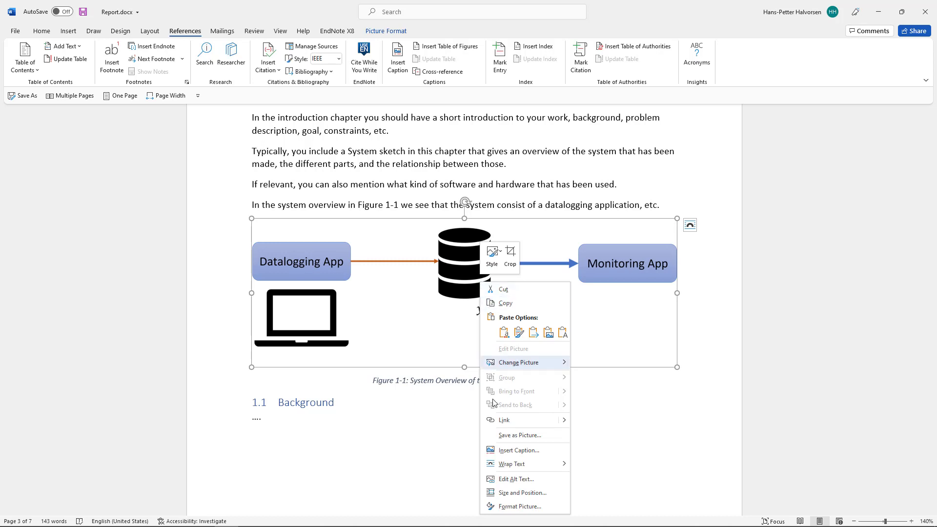
Step: In Word, view the Insert Caption options for the system overview picture and examine the label and title parts of its existing caption
left_click(519, 451)
left_click(353, 399)
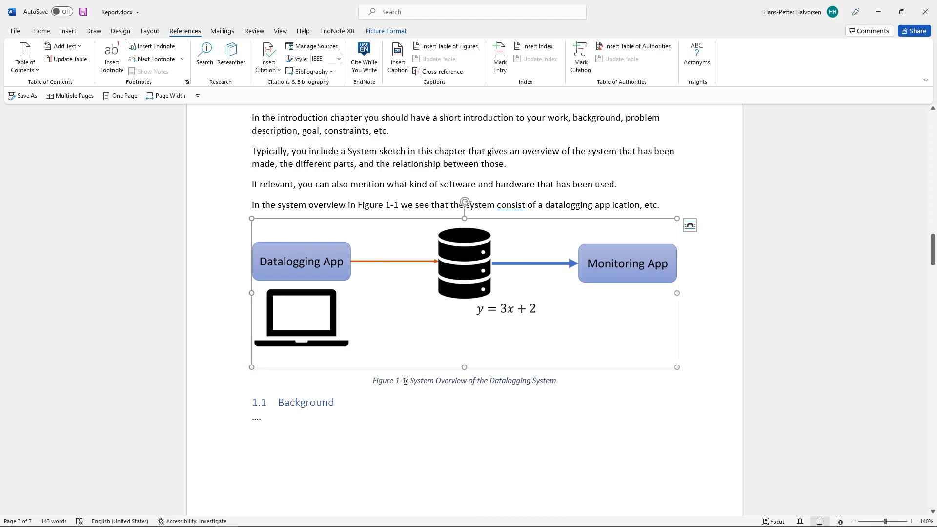
left_click(387, 379)
left_click_drag(375, 380, 406, 380)
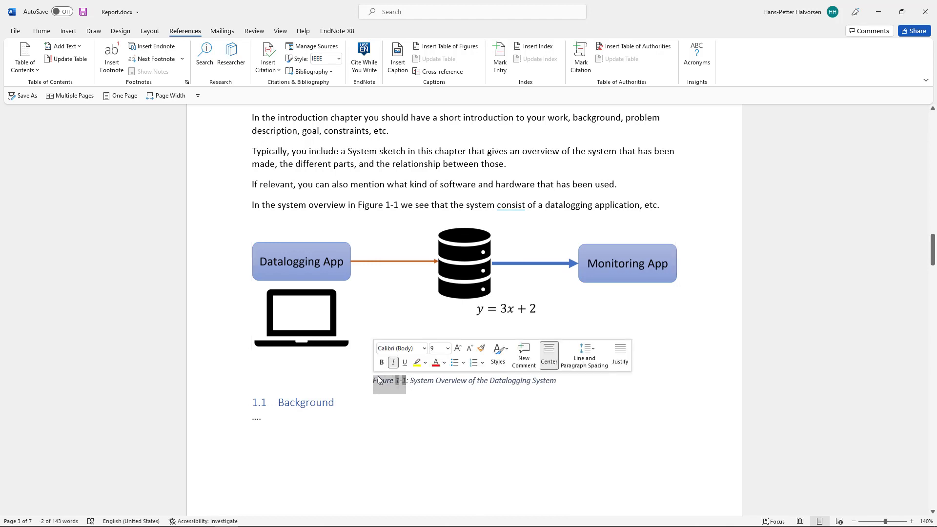
left_click(418, 389)
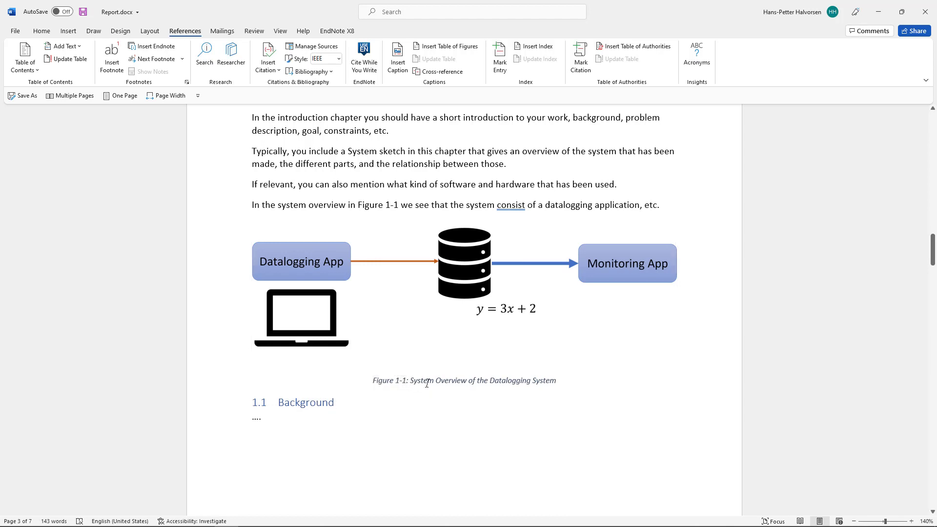
left_click_drag(425, 382, 574, 381)
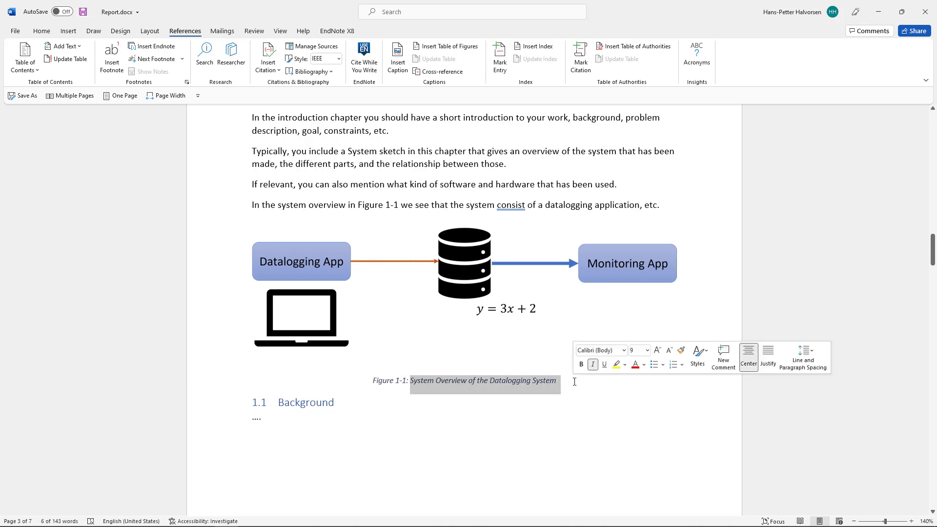
left_click(560, 384)
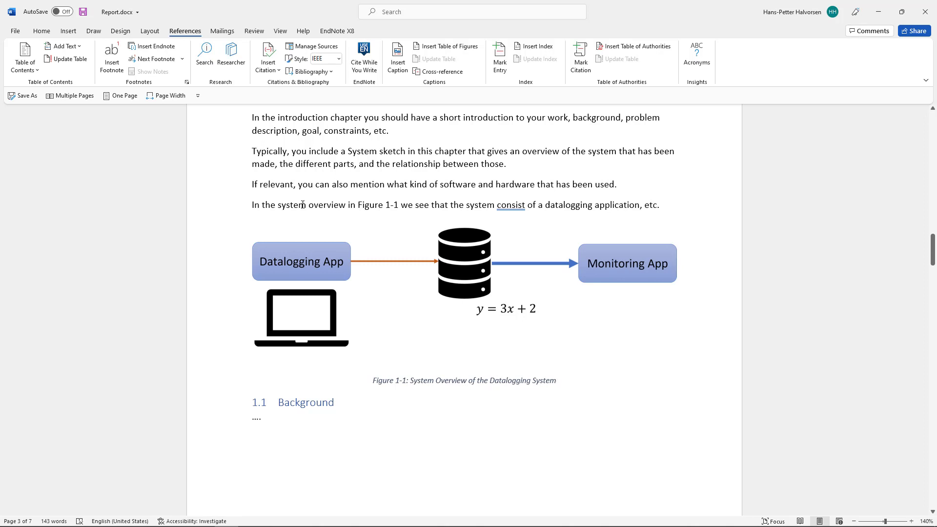
Step: Examine the system overview picture and the sentence above it that refers to Figure 1-1
left_click(416, 268)
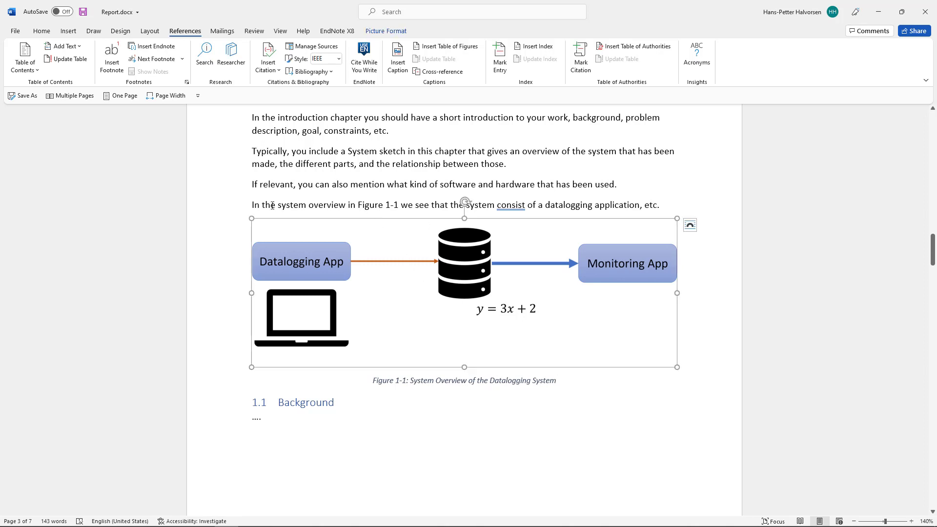
left_click(356, 204)
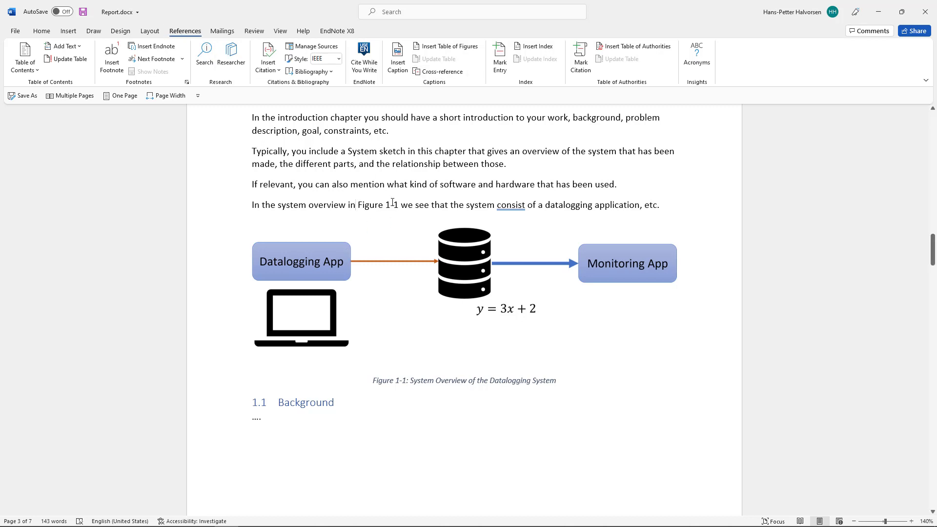
left_click(359, 205)
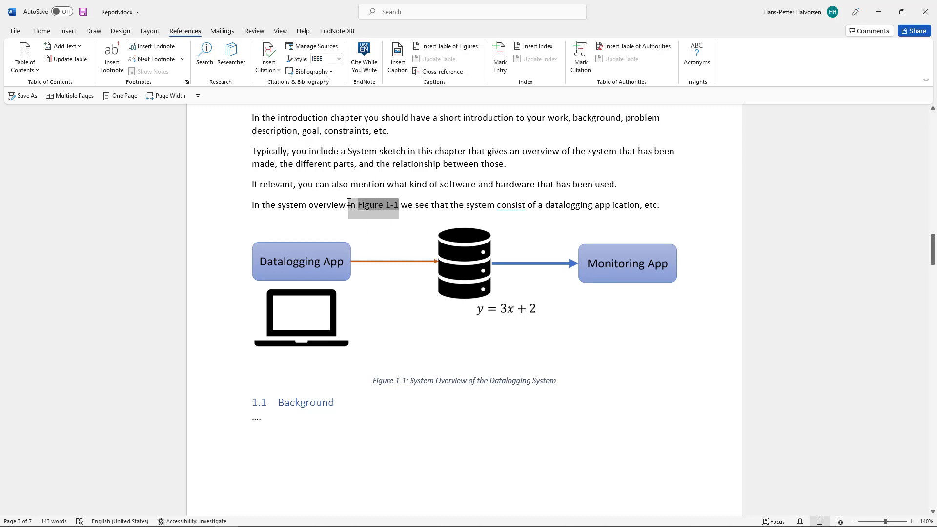
left_click(300, 204)
left_click(421, 296)
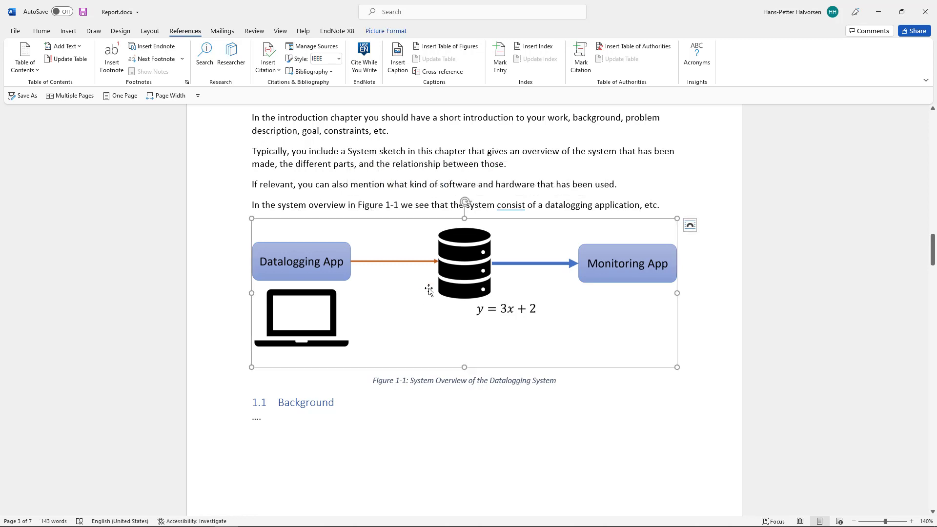
left_click(511, 204)
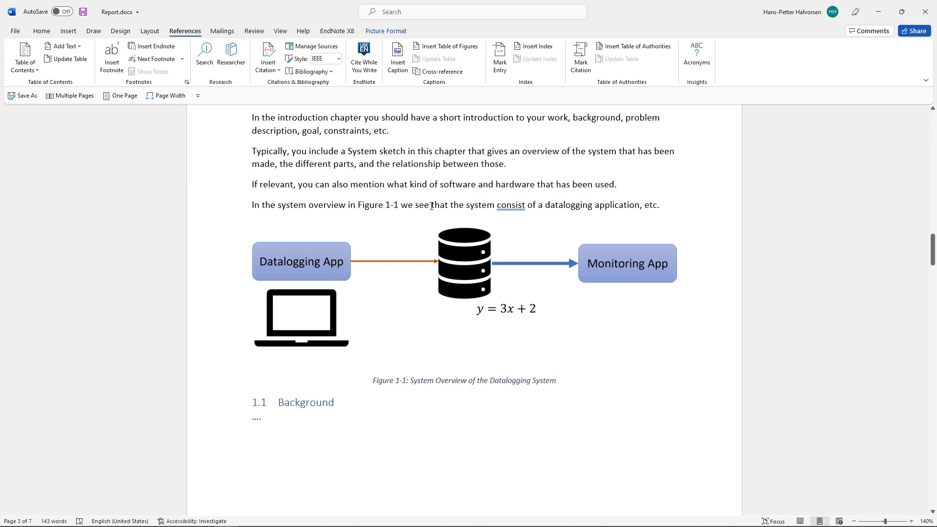
Step: Correct "consist" to "consists" in the sentence above the system overview picture and examine its Figure 1-1 reference and the picture's caption
right_click(511, 204)
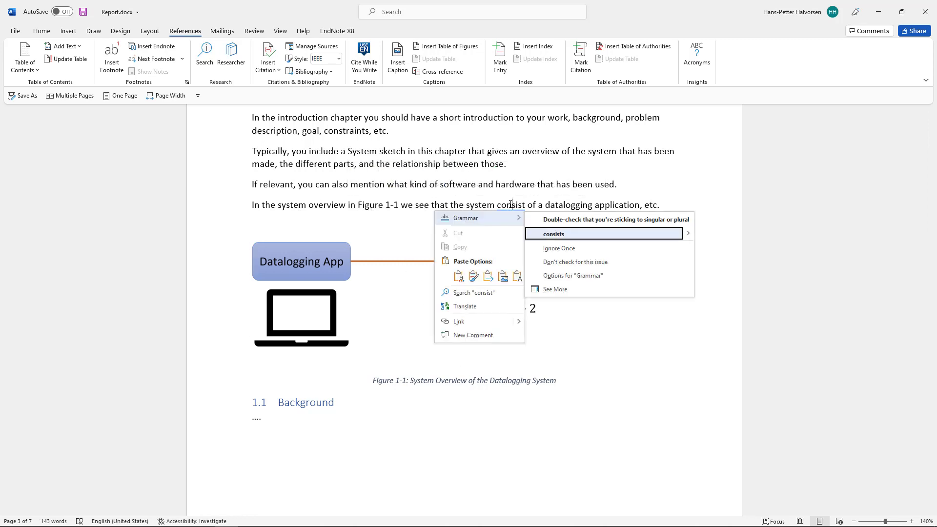
left_click(563, 234)
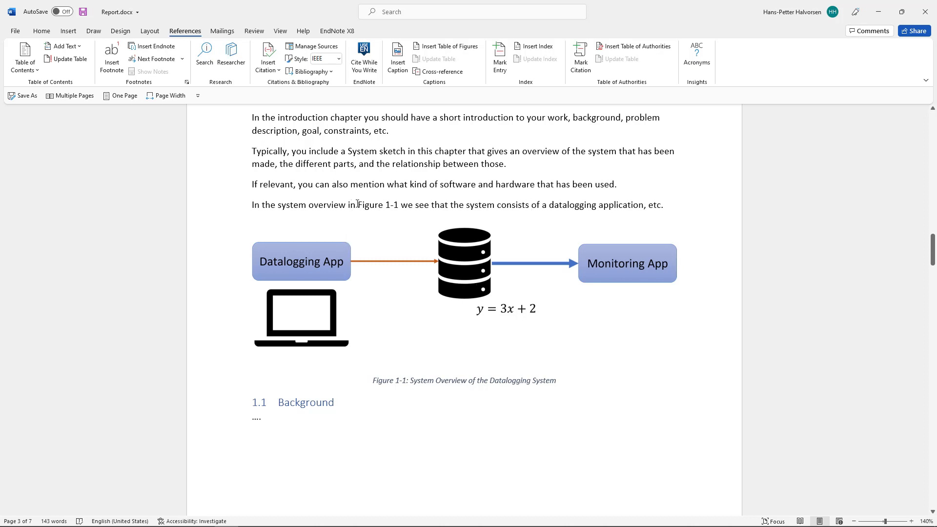
left_click_drag(357, 204, 408, 207)
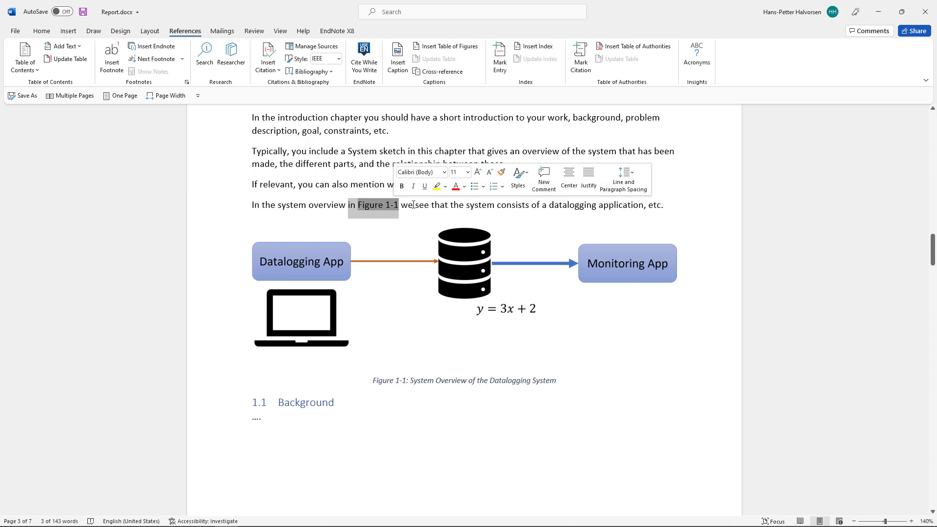
left_click(413, 205)
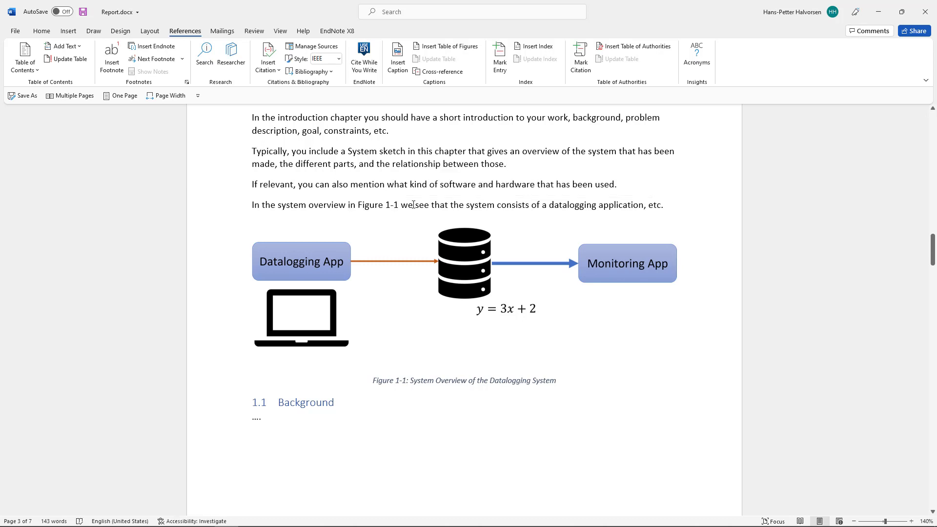
left_click(430, 276)
left_click(429, 382)
triple_click(429, 383)
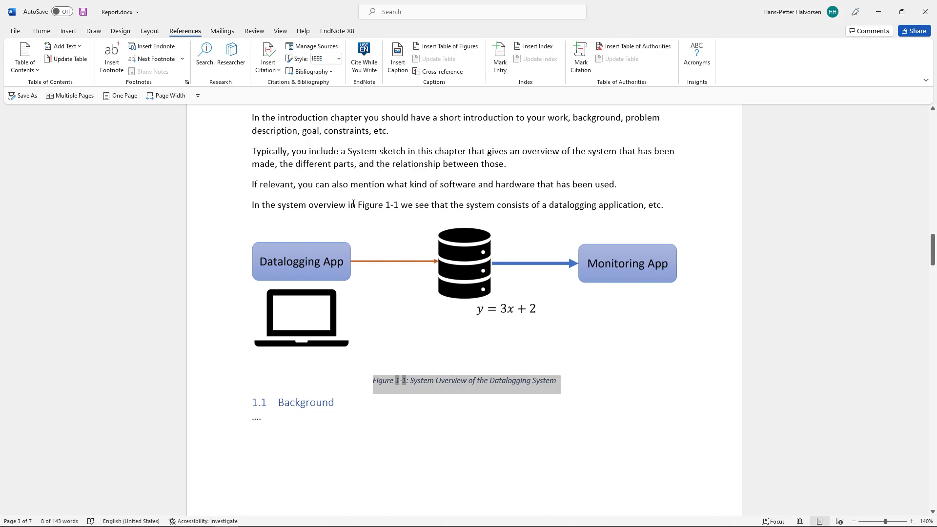
left_click_drag(350, 205, 419, 208)
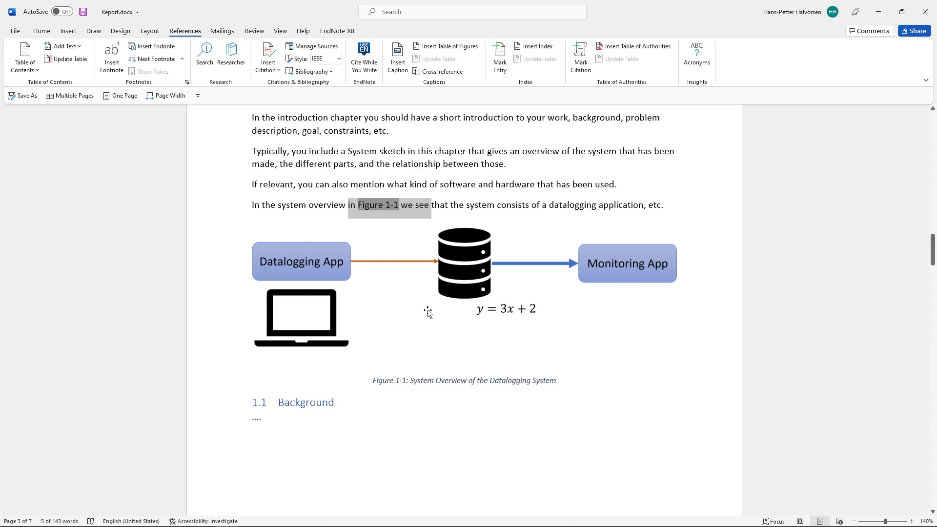
Step: Insert a table of four columns and seven rows below the text under the Results heading and give it a light grid table style
scroll(429, 312, "down", 10)
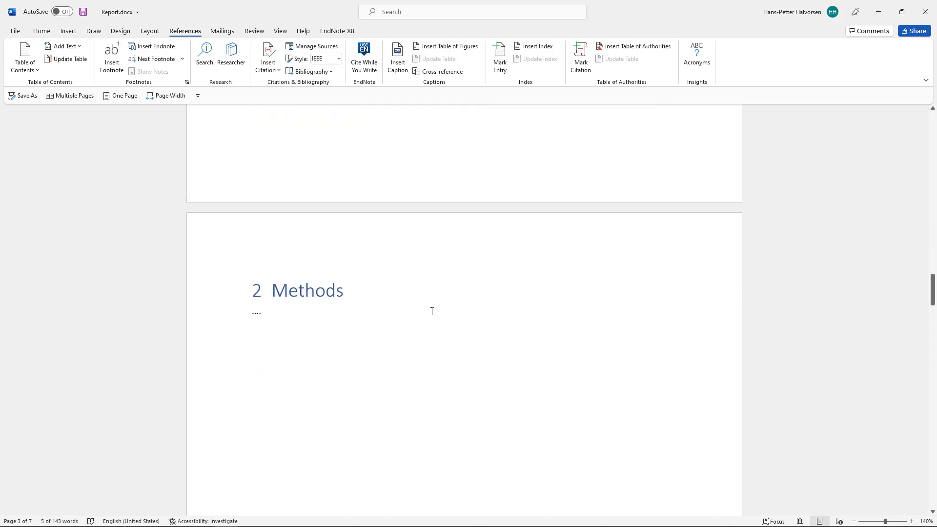
scroll(430, 310, "down", 15)
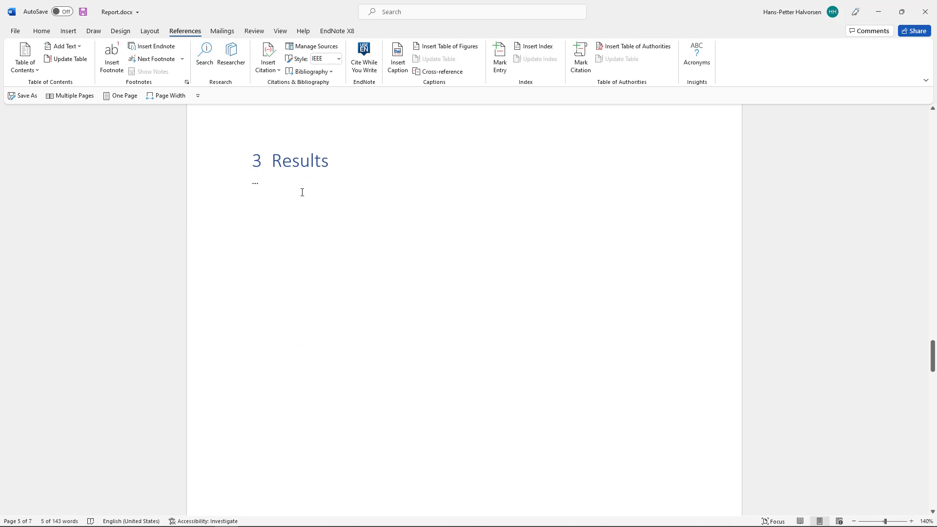
left_click(295, 181)
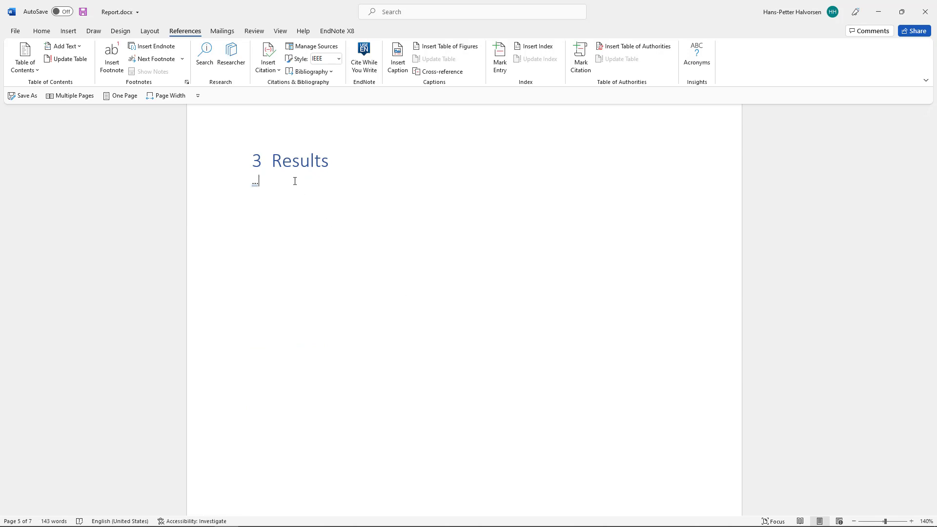
left_click(68, 31)
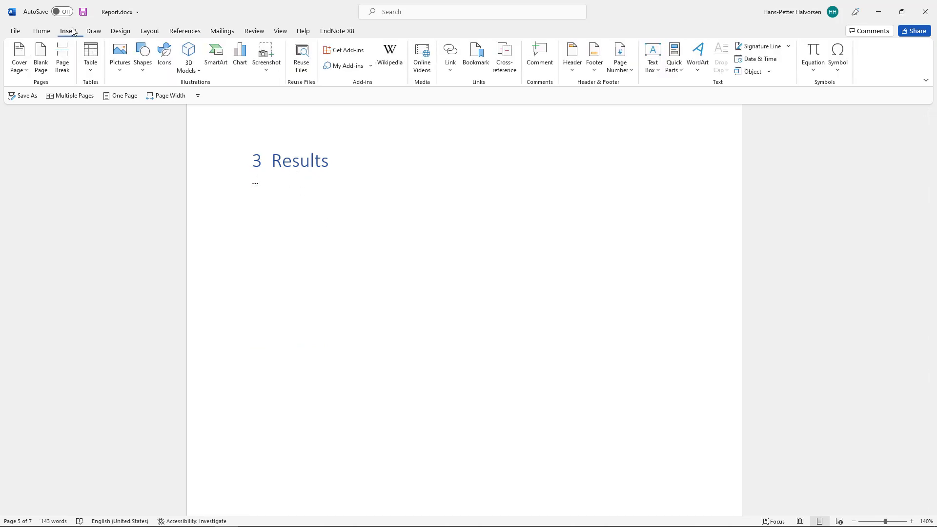
left_click(90, 57)
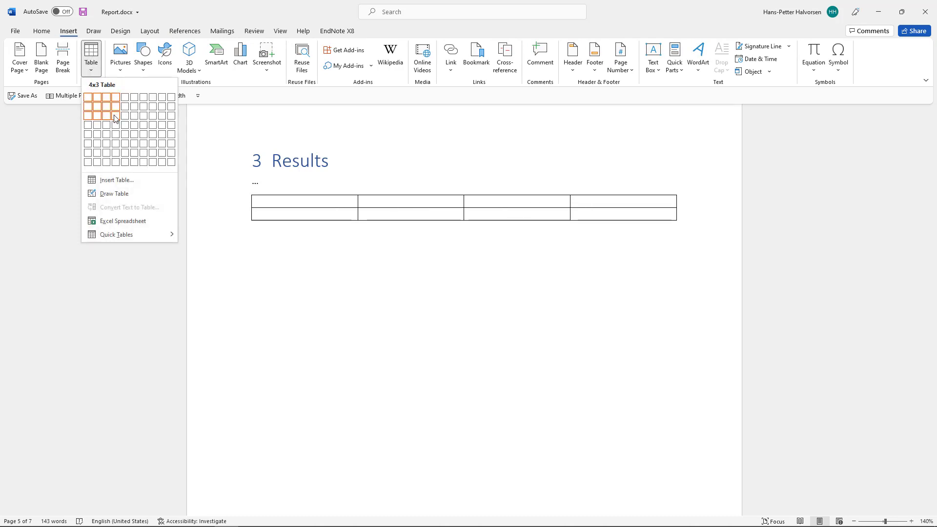
left_click(117, 155)
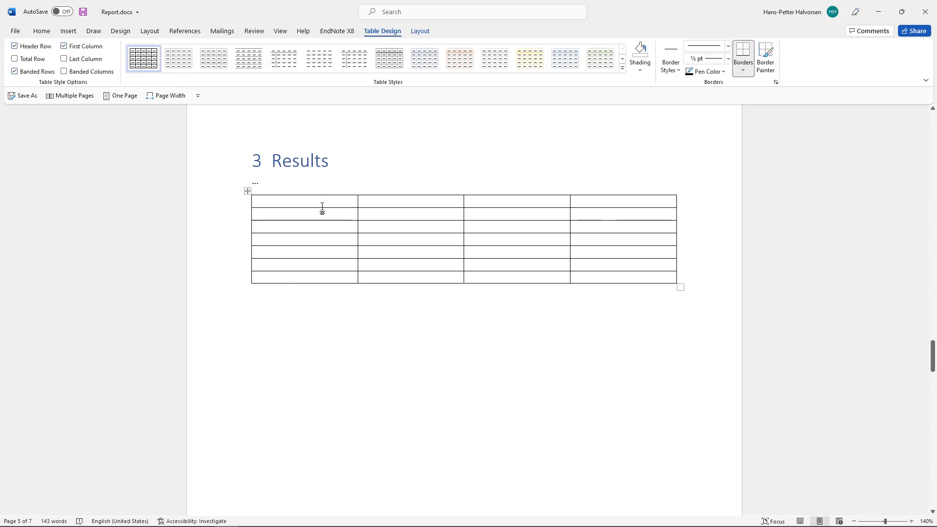
left_click(398, 65)
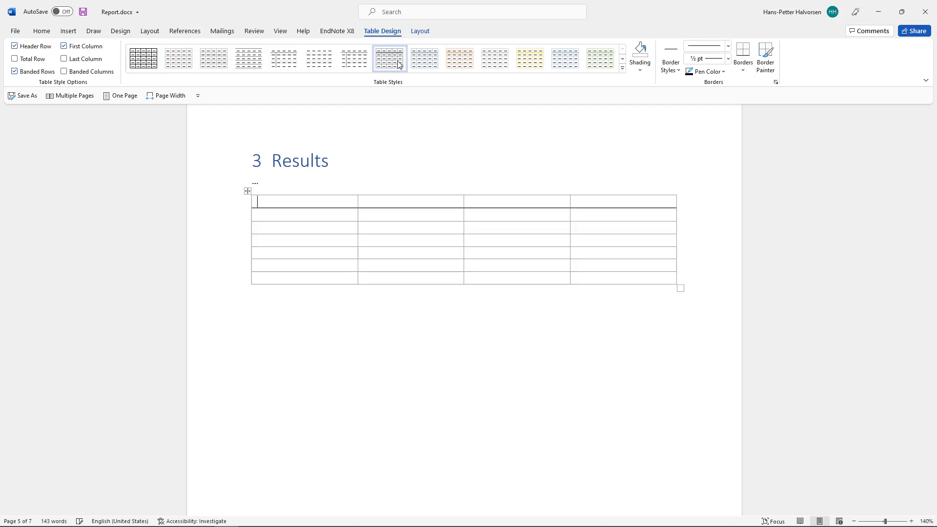
Step: Enter the column headings "x", "y" and "z" in the first three header cells of the Results table
left_click_drag(357, 200, 361, 200)
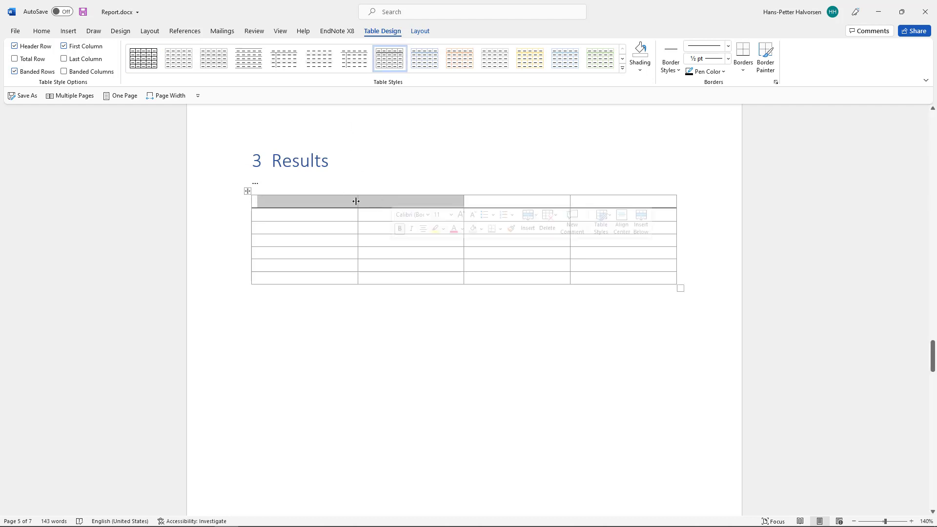
left_click(324, 203)
type("x")
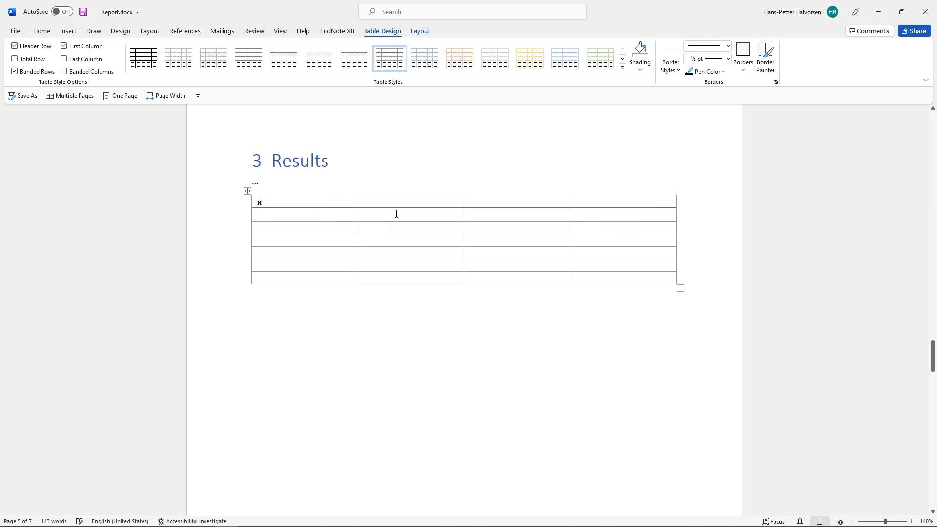
left_click(428, 204)
type("y ")
type("z")
Step: Delete the empty fourth column of the Results table
left_click(619, 197)
left_click_drag(624, 199, 628, 279)
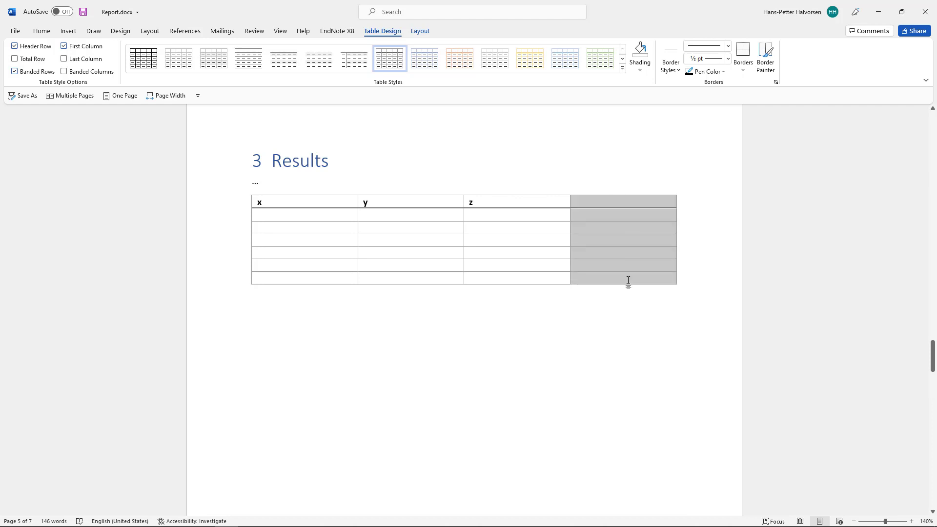
right_click(616, 202)
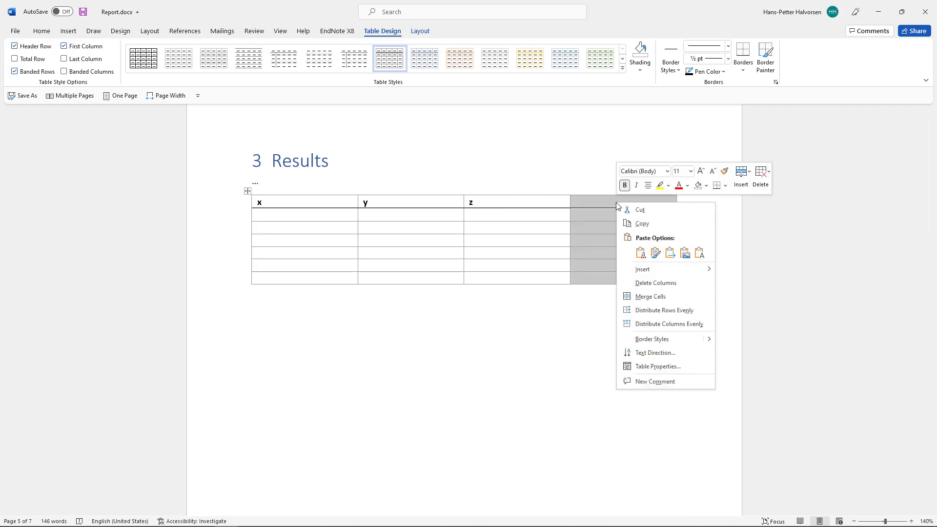
left_click(674, 288)
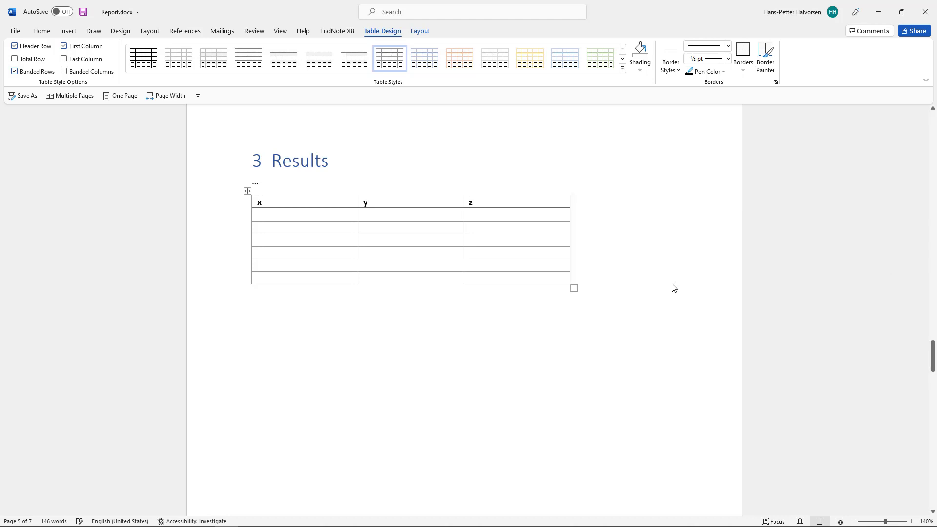
Step: Centre the whole Results table horizontally on the page
left_click(247, 191)
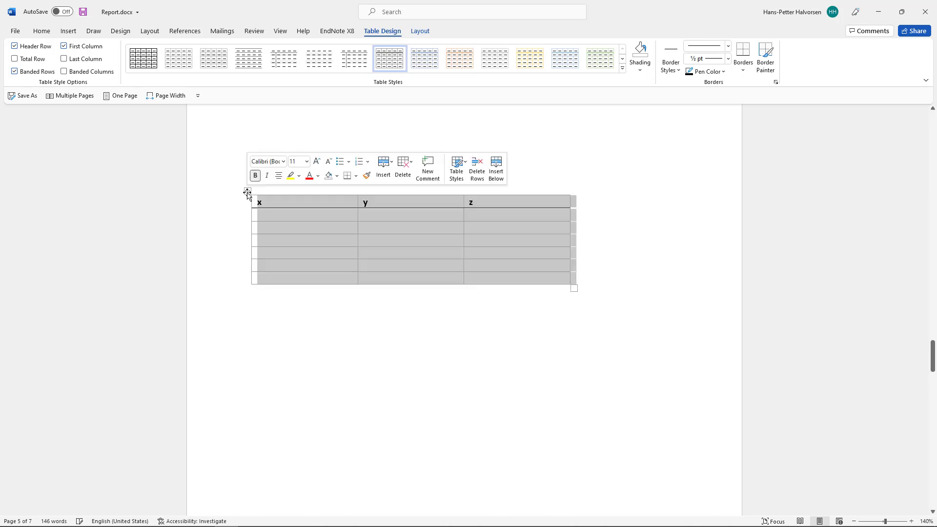
left_click(42, 31)
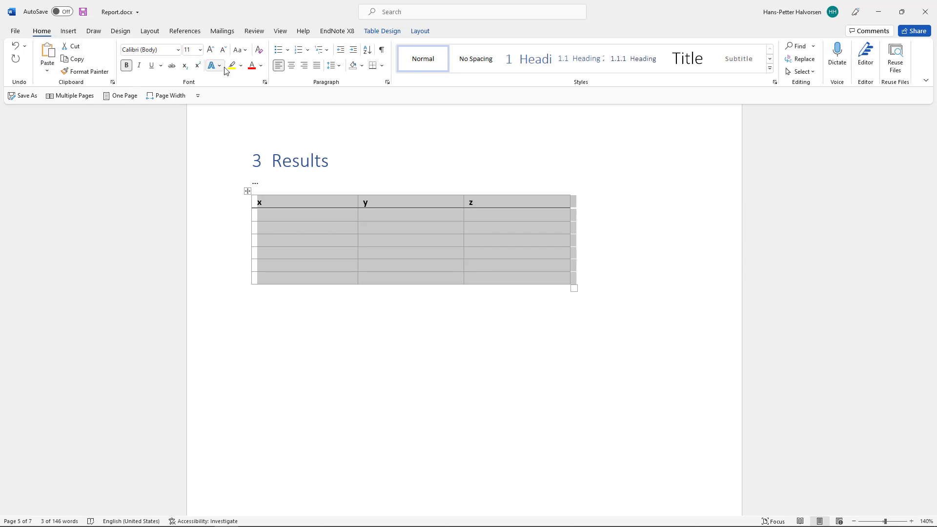
left_click(292, 65)
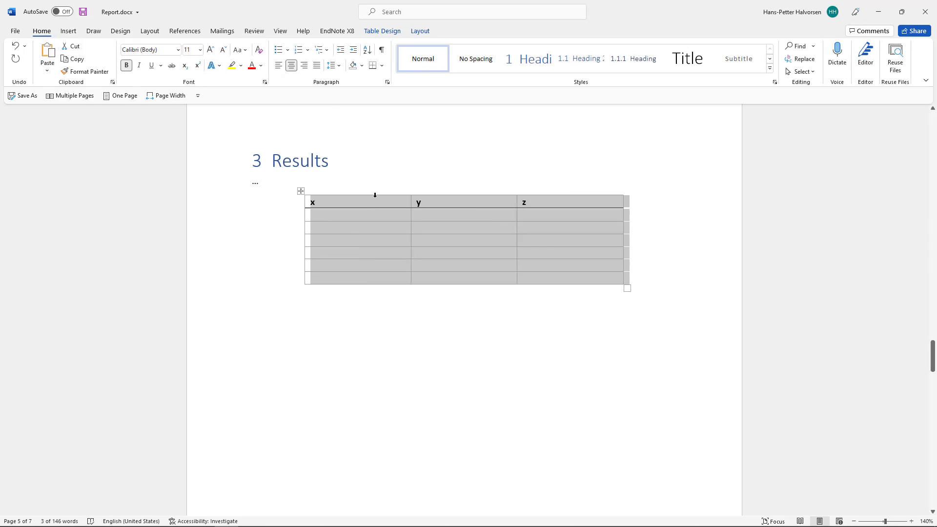
left_click(669, 253)
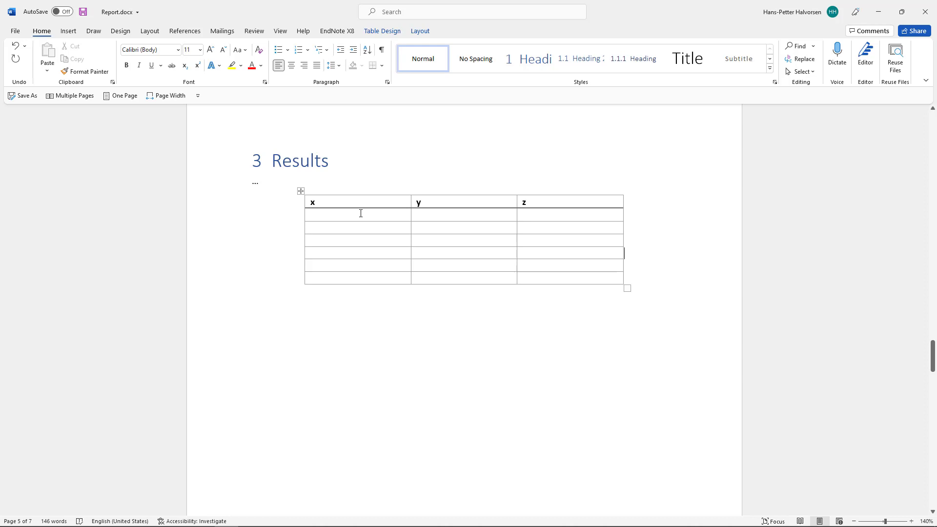
Step: Insert a caption with the label Table above the Results table
key("alt+s")
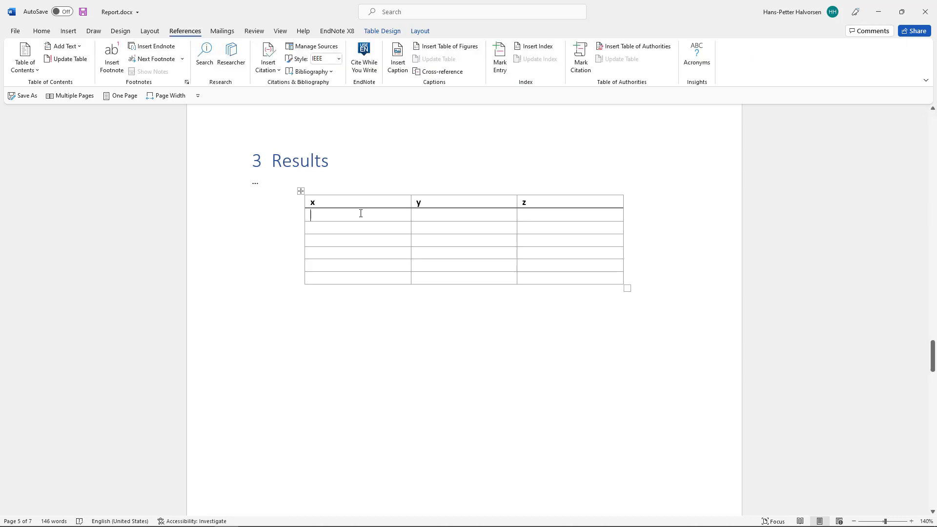
left_click(398, 60)
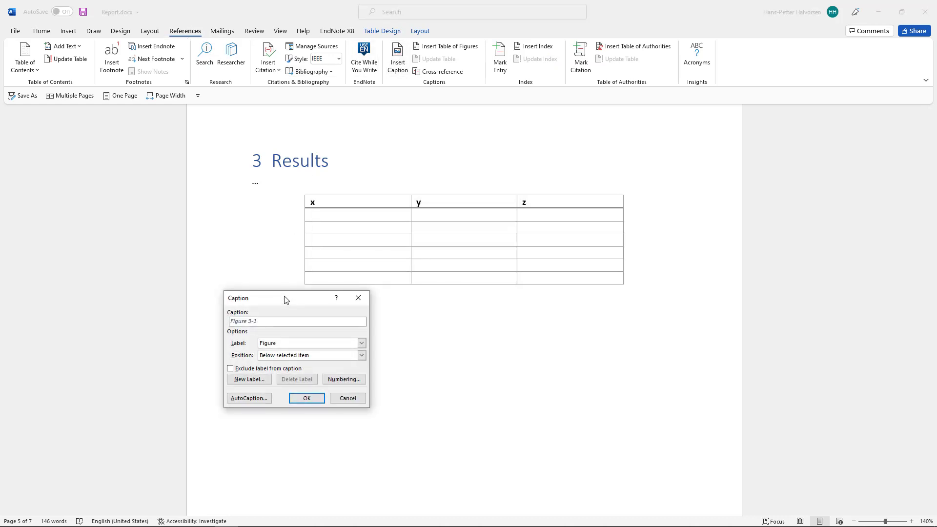
left_click_drag(286, 300, 273, 287)
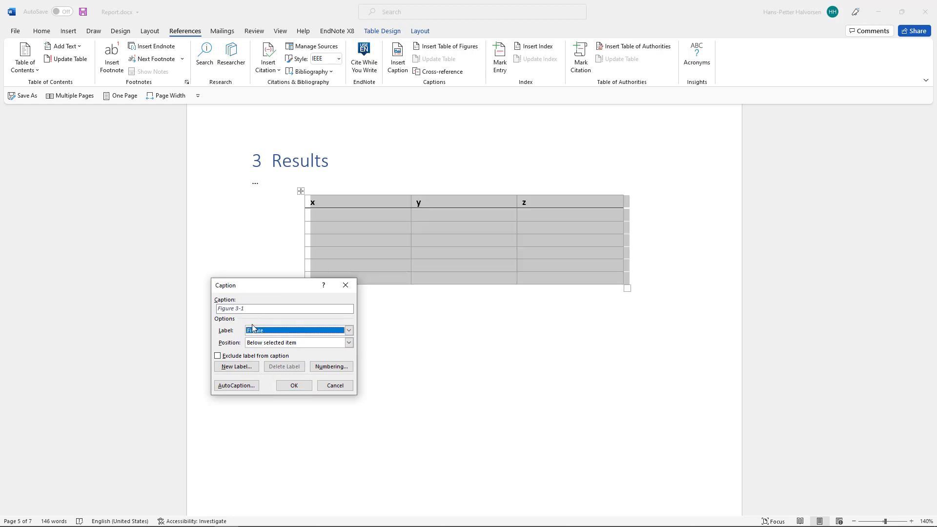
left_click(291, 333)
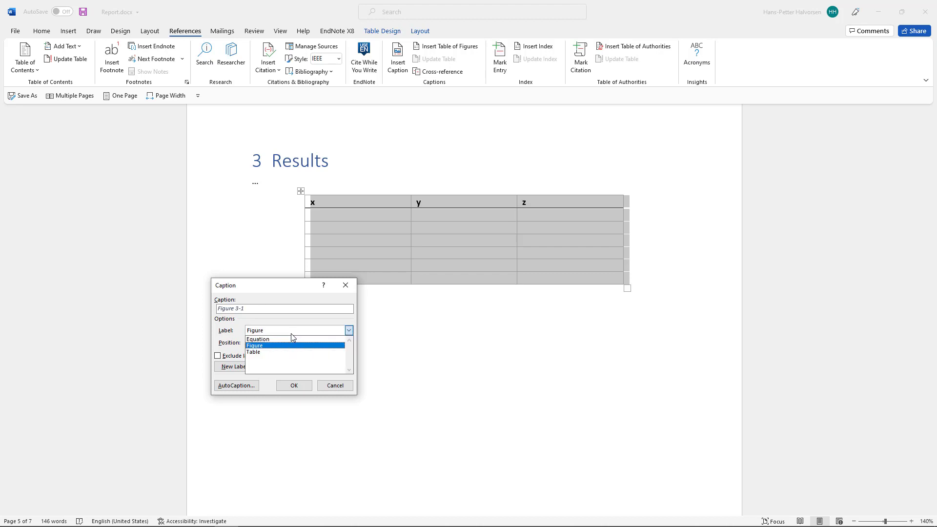
left_click(272, 353)
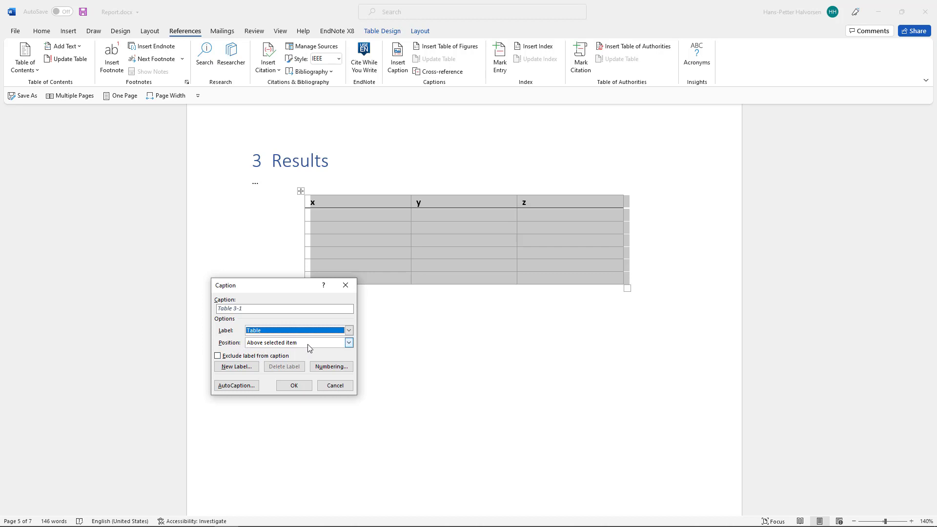
left_click(296, 386)
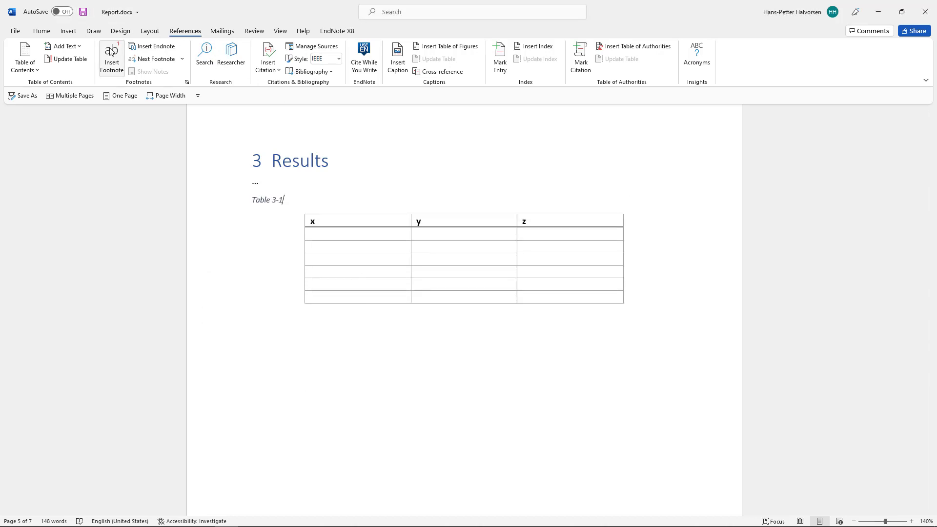
Step: Centre the Results table's caption and complete it with the text ": Results of the Logging Data for Temperature Sensor"
left_click(43, 30)
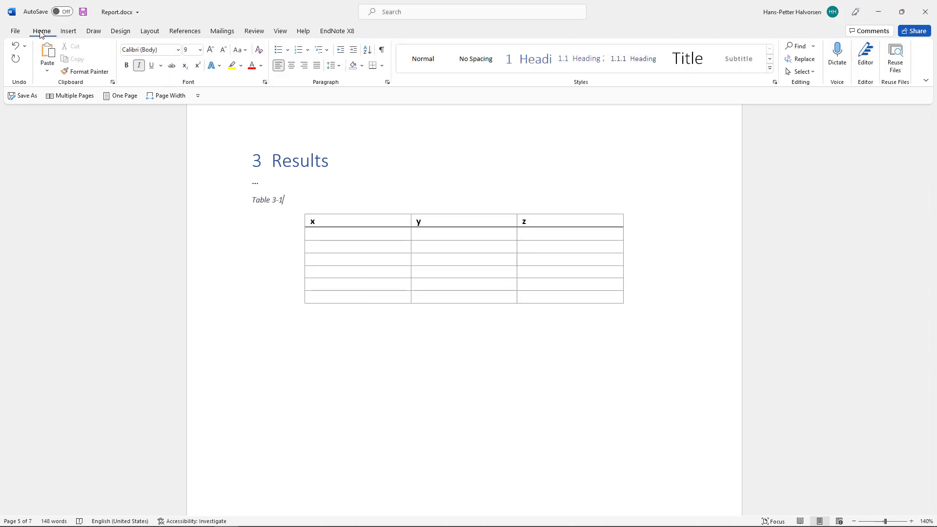
left_click(295, 67)
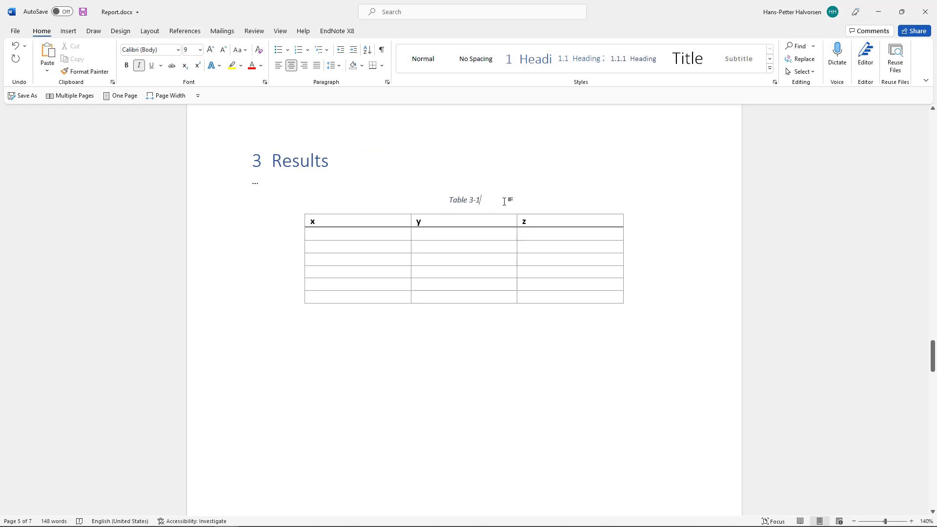
type(":")
type("Resul")
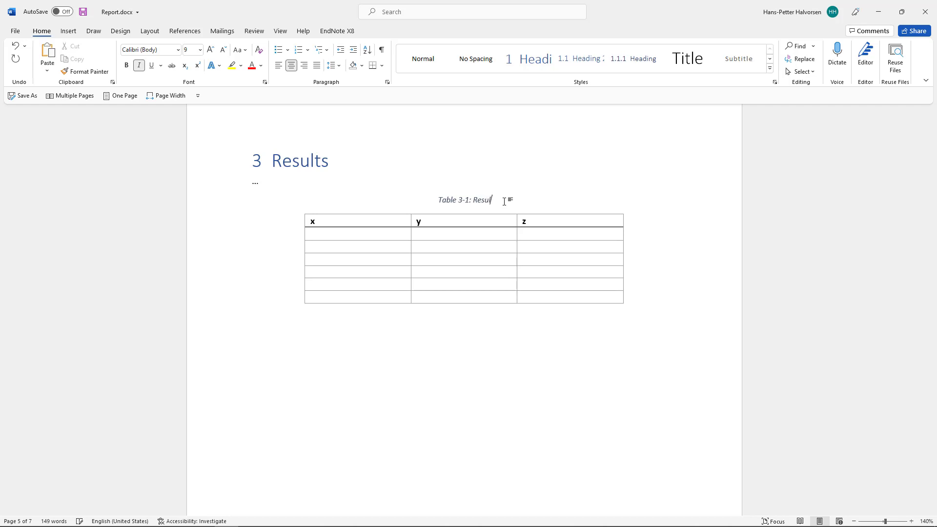
type("ts of the Loggin")
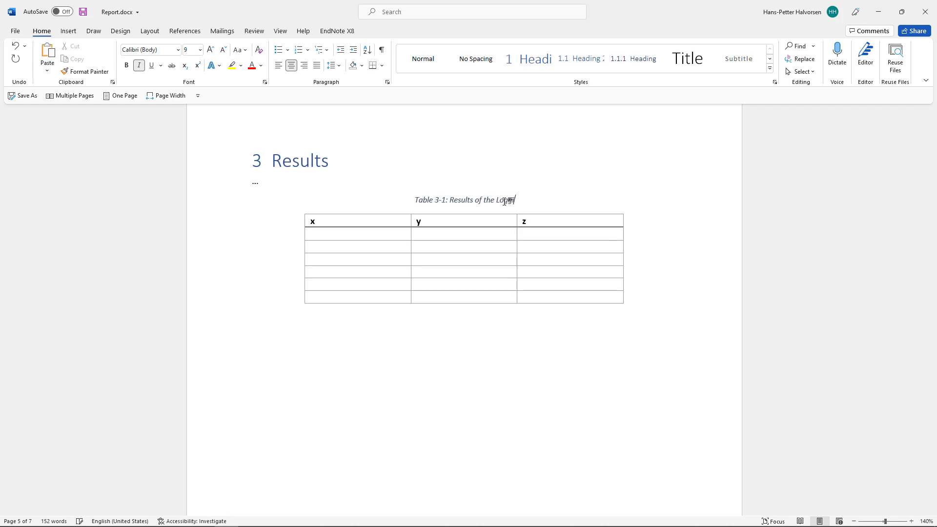
type("g ")
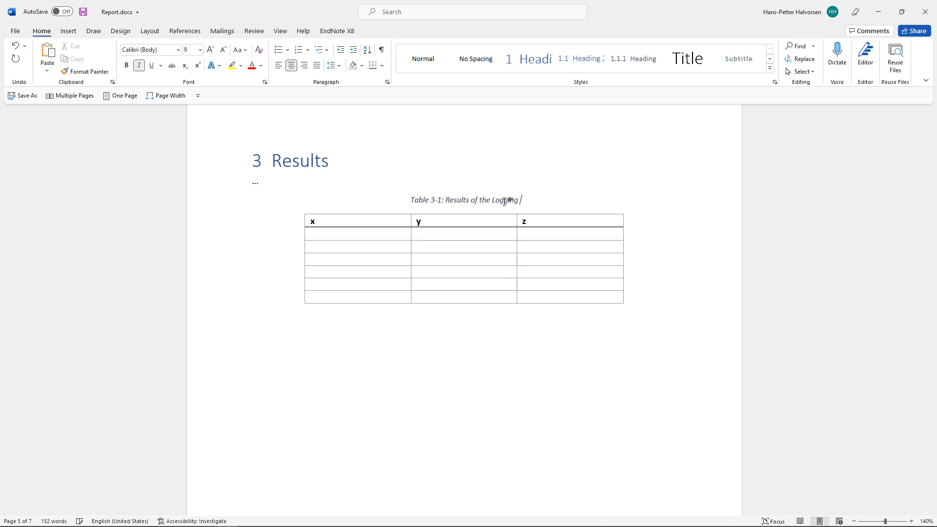
type("Data for")
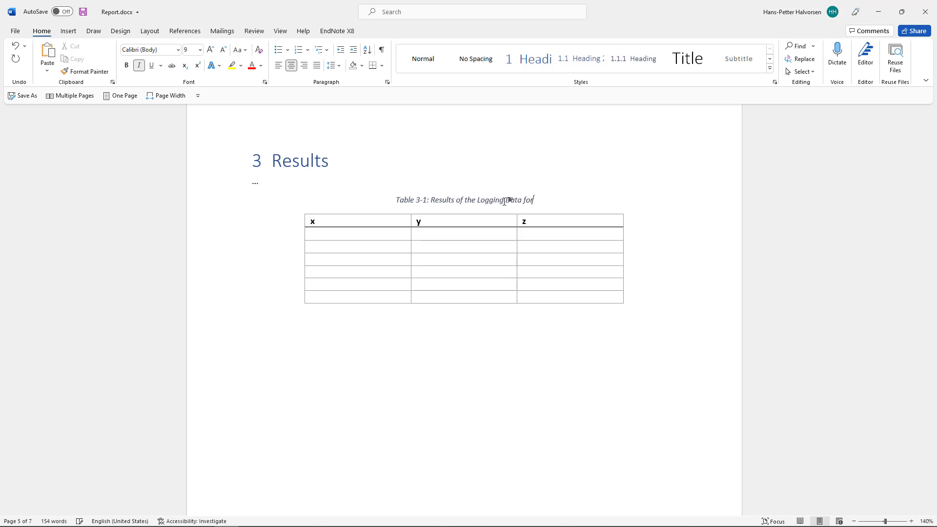
type(" Temperatu")
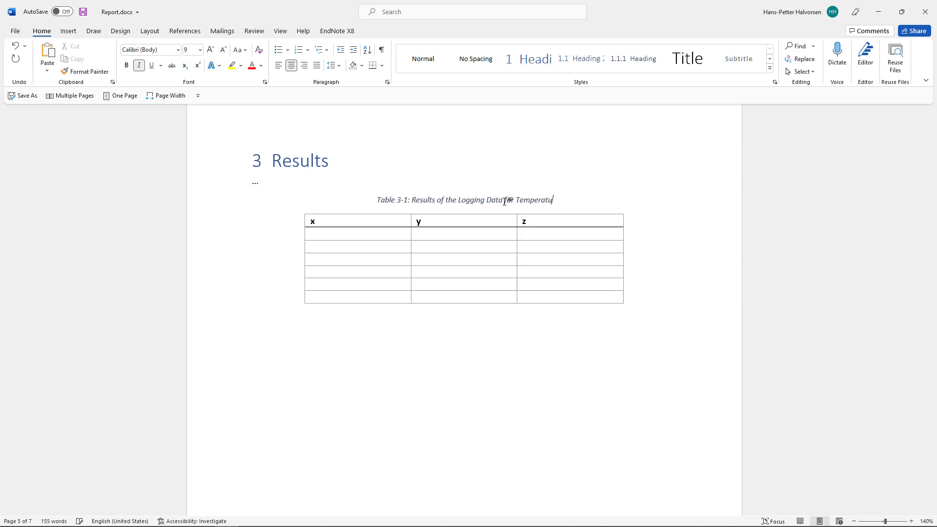
type("re Sensor")
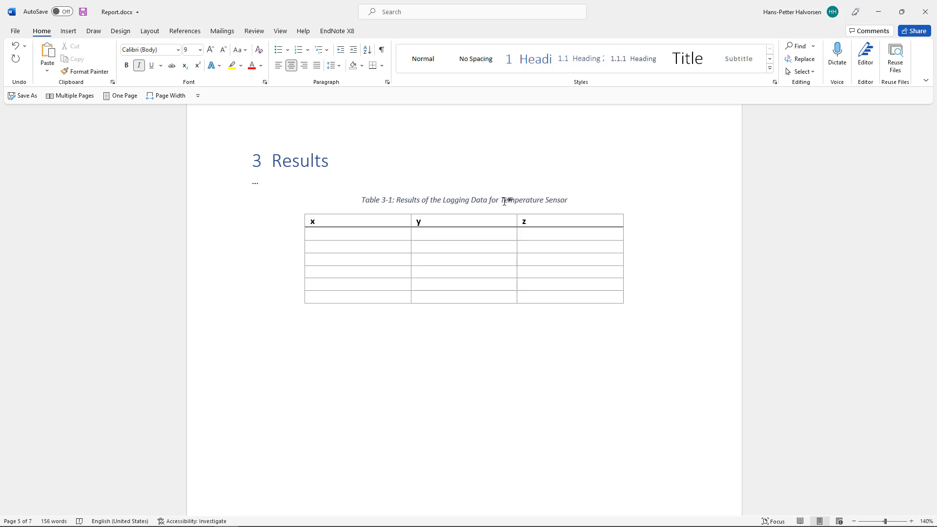
Step: Enter the values 1, 2 and 4 in the x, y and z cells of the first data row
left_click(390, 236)
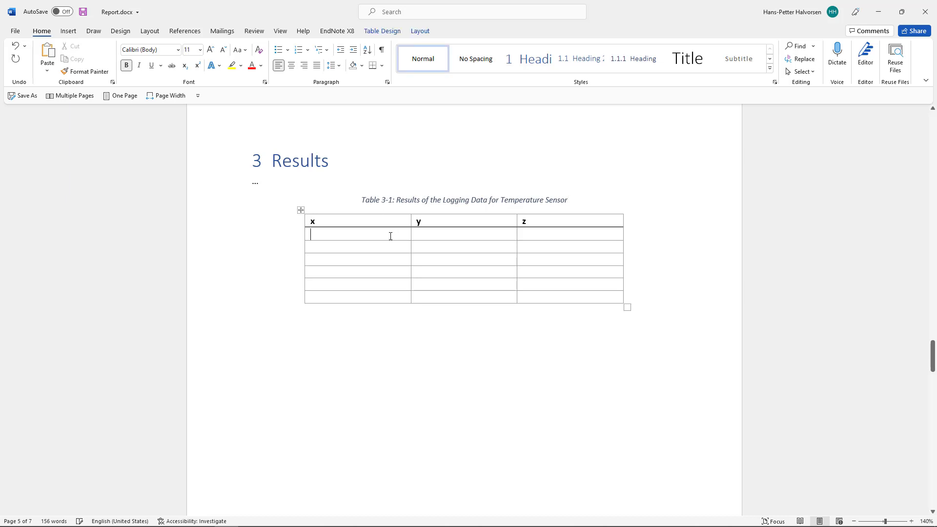
type("1")
type("2")
left_click(548, 235)
type("4")
Step: Put placeholder letters "t" in the second data row's x and y cells, and enter 0 and 8 in the z column of data rows two and three
left_click(377, 249)
type("t")
left_click(450, 247)
type("t")
left_click(550, 244)
type("t")
left_click(550, 261)
type("t")
key("BackSpace")
type("8")
left_click(554, 250)
key("BackSpace")
type("0")
Step: Enter 9 and 8 in the y column and 4 and 6 in the x column for the second and third data rows, replacing the placeholders
left_click(478, 260)
type("8")
left_click(453, 245)
key("BackSpace")
type("9")
left_click(337, 247)
key("BackSpace")
type("4")
left_click(347, 260)
type("6")
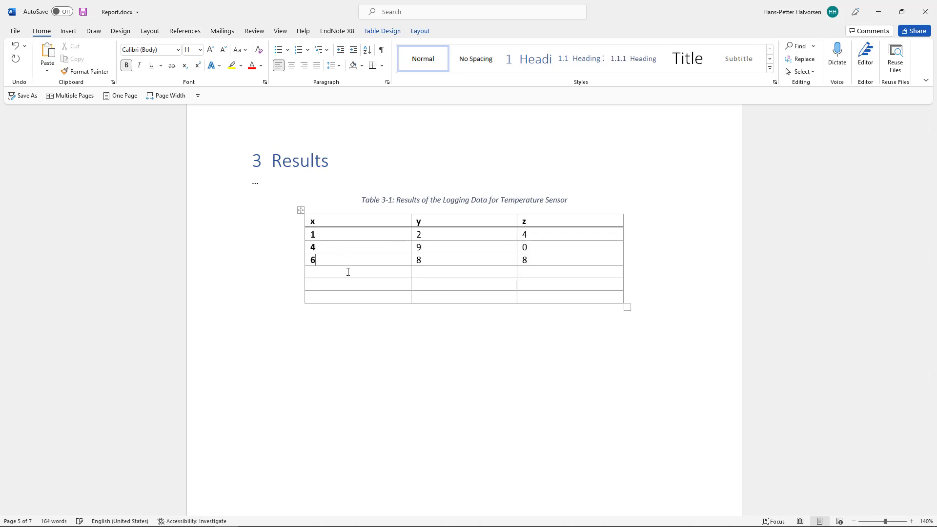
left_click(367, 330)
Step: Start a new paragraph with "We see in" between the Results chapter's dots and the table caption
left_click(278, 182)
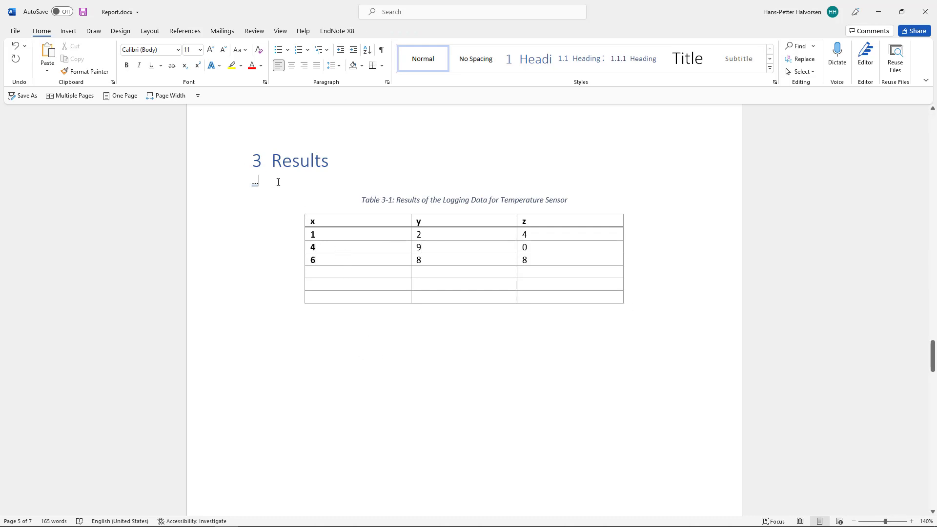
key("Return")
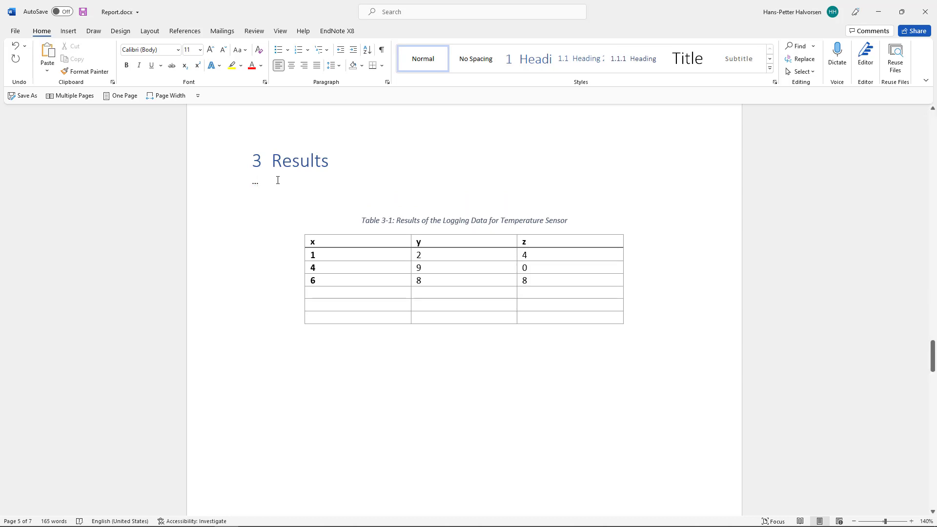
type("We see in")
Step: Insert a cross-reference to the temperature sensor table's caption after "We see in", using only label and number
left_click(179, 32)
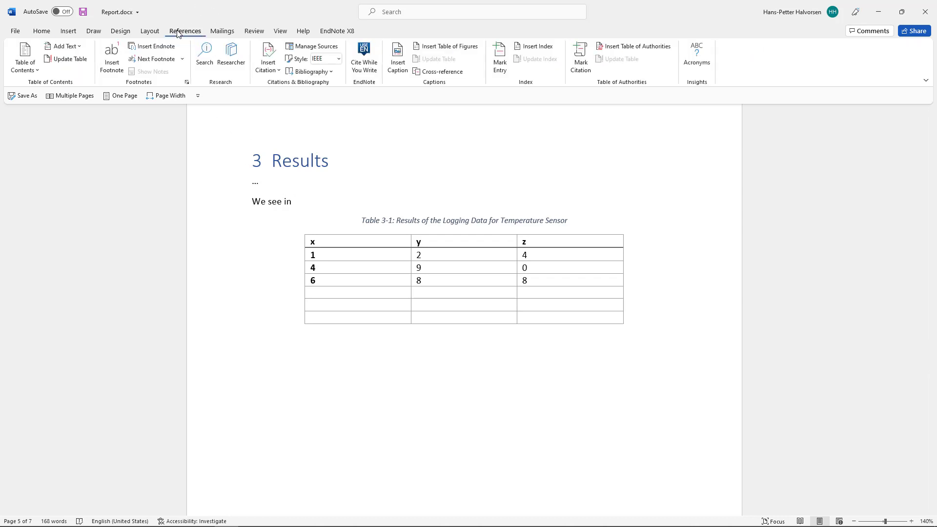
left_click(439, 72)
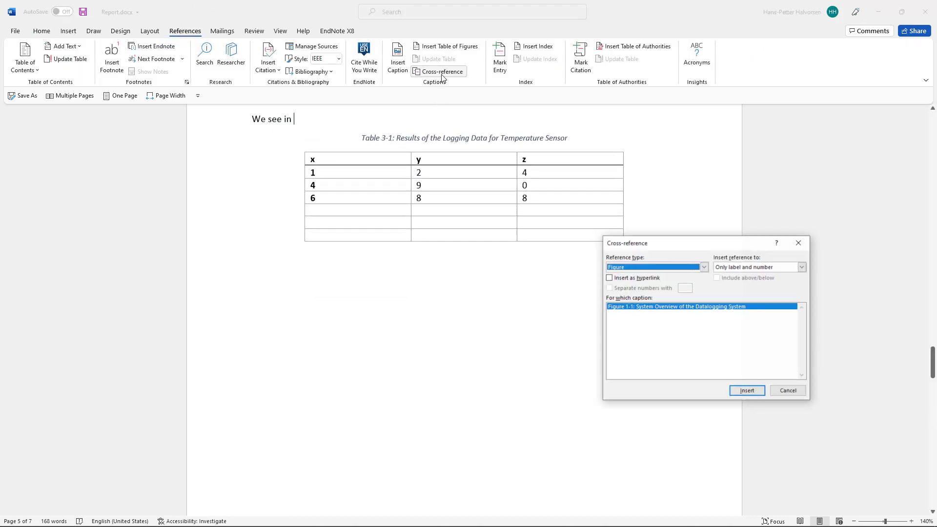
left_click(617, 263)
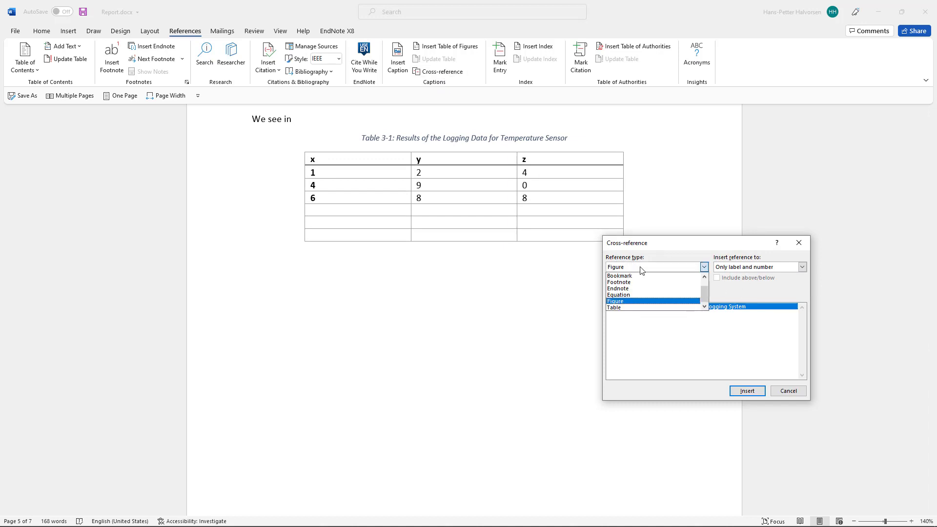
left_click(635, 307)
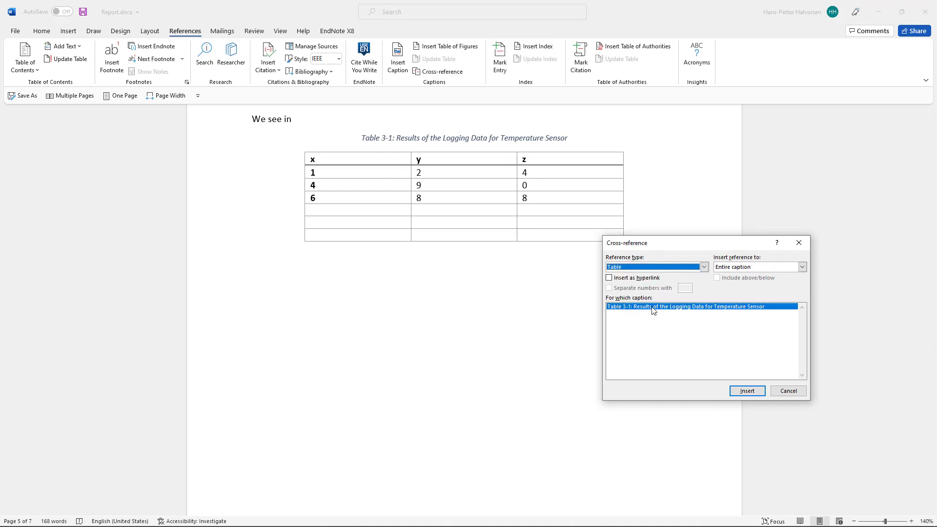
left_click(751, 265)
left_click(745, 283)
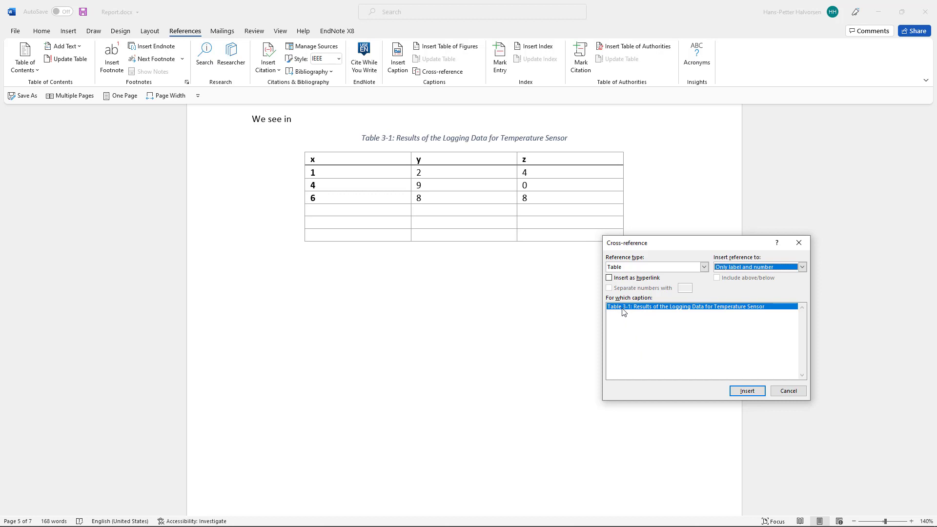
left_click(748, 391)
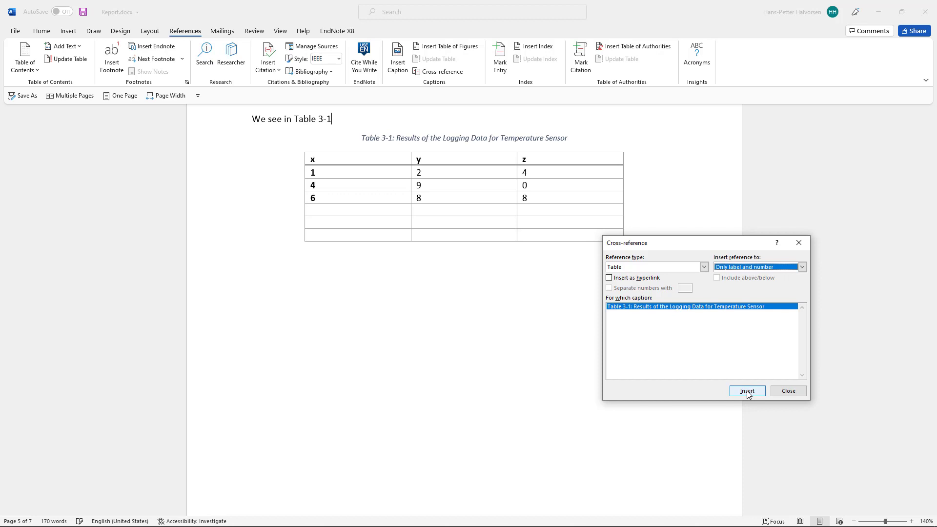
left_click(788, 391)
Step: Complete the sentence after the table cross-reference with "that the data is well structured...."
scroll(398, 207, "up", 3)
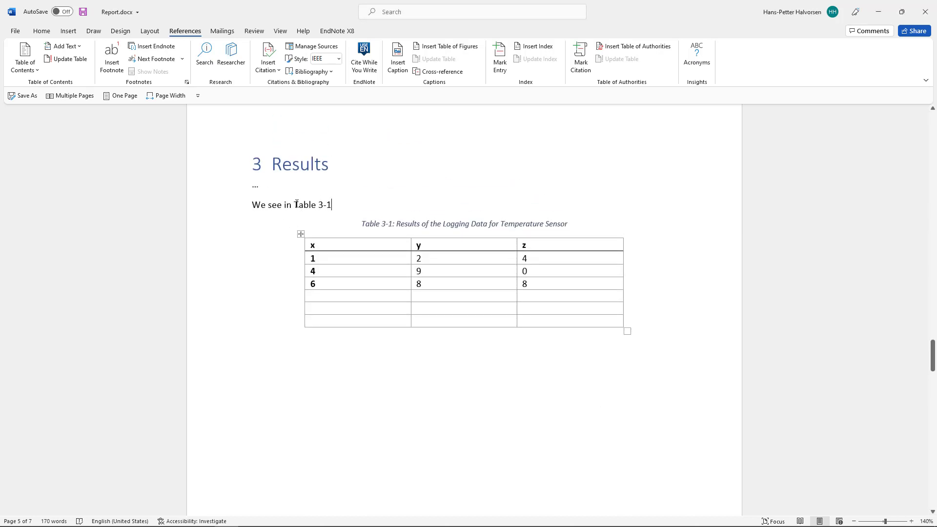
left_click_drag(294, 204, 337, 205)
left_click(346, 207)
type("tah")
key("BackSpace")
key("BackSpace")
type("hat the data")
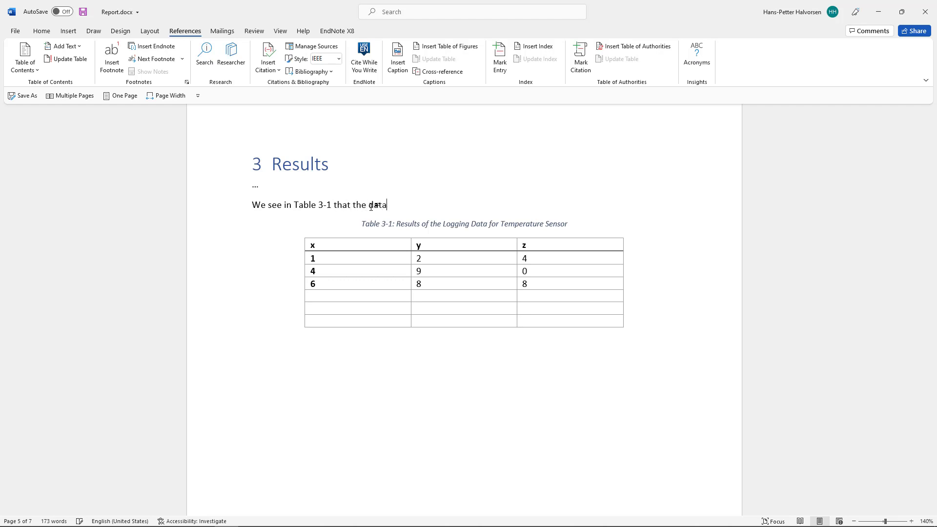
type(" is well structured....")
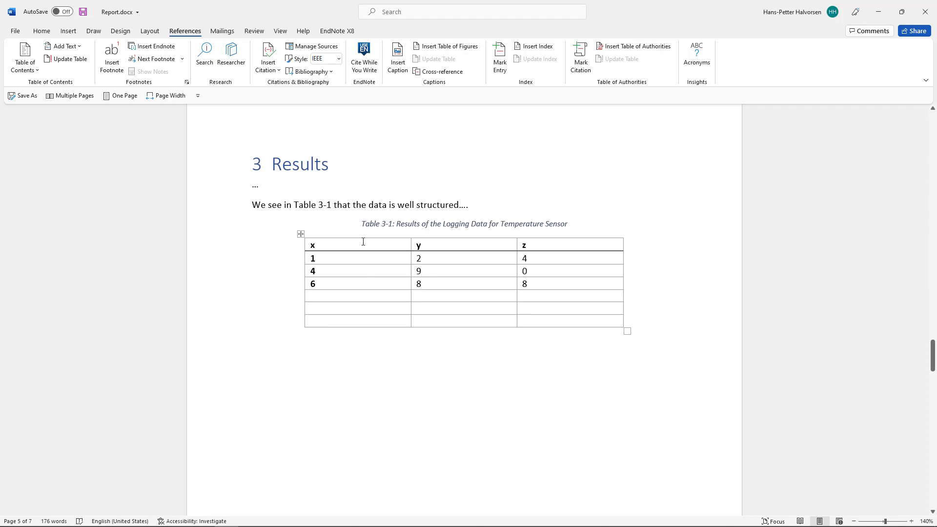
Step: Compare the caption placement of the Results table and its cross-reference with the caption of the system overview figure in the Introduction
triple_click(385, 225)
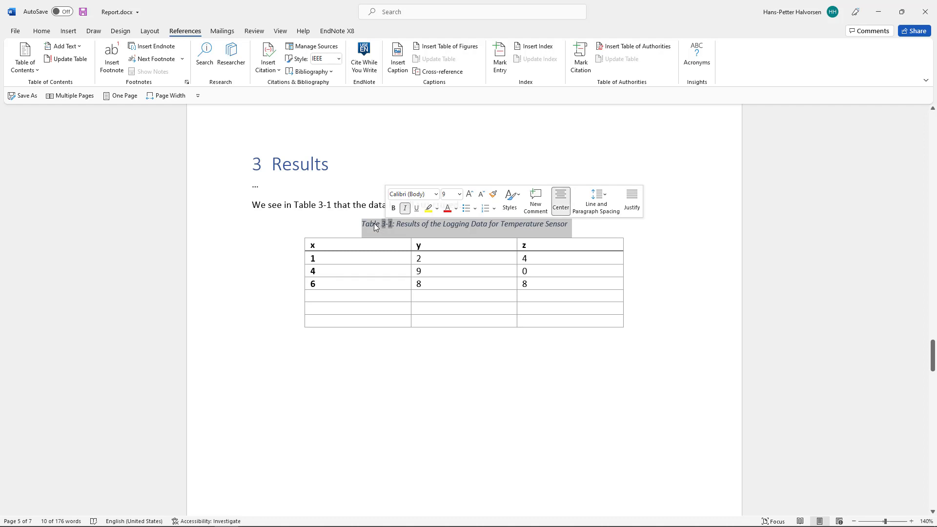
double_click(457, 225)
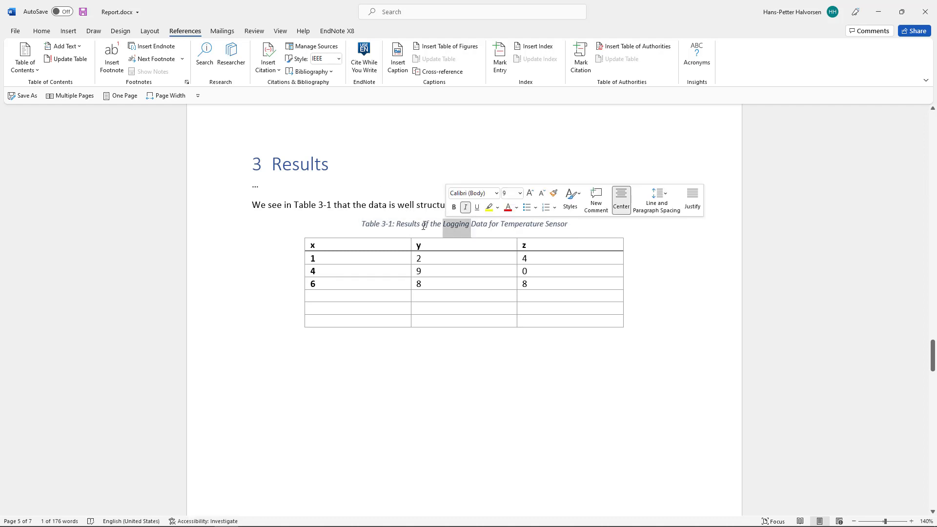
left_click_drag(271, 205, 342, 208)
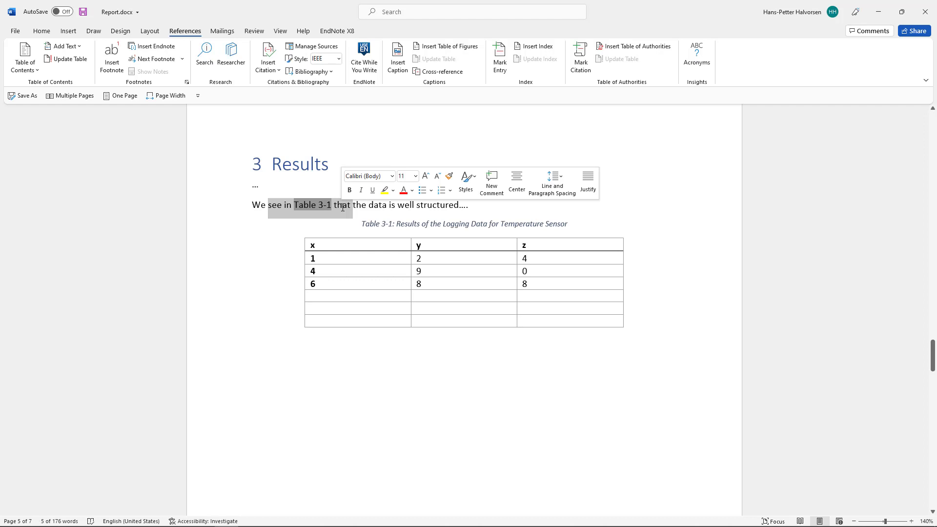
left_click(488, 211)
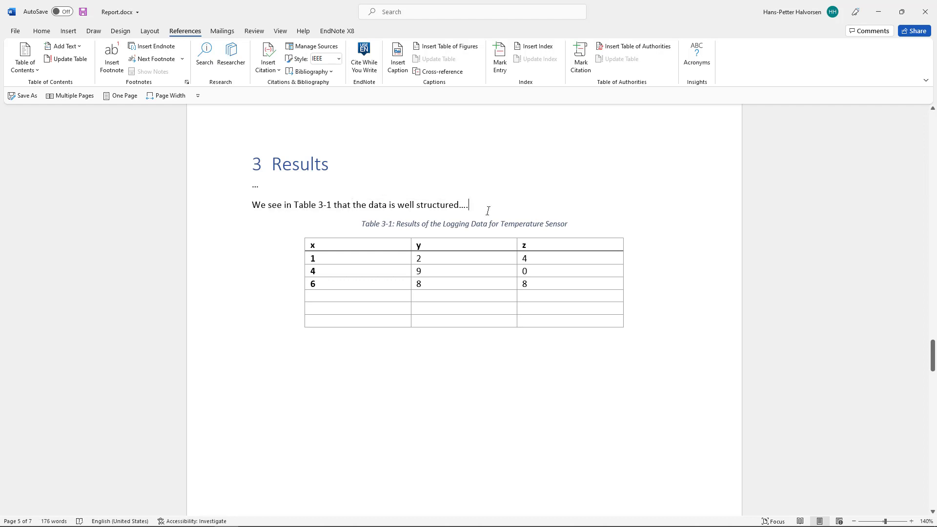
left_click_drag(570, 226, 359, 226)
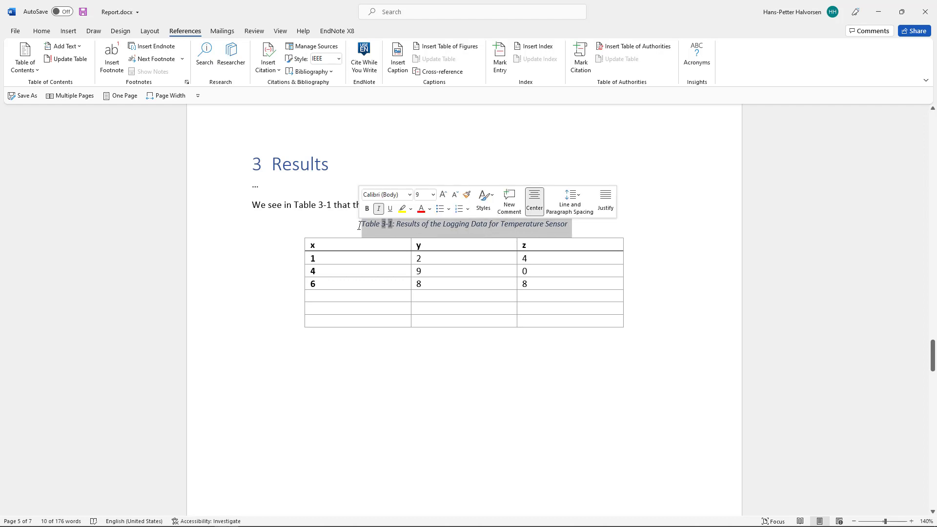
scroll(313, 328, "up", 20)
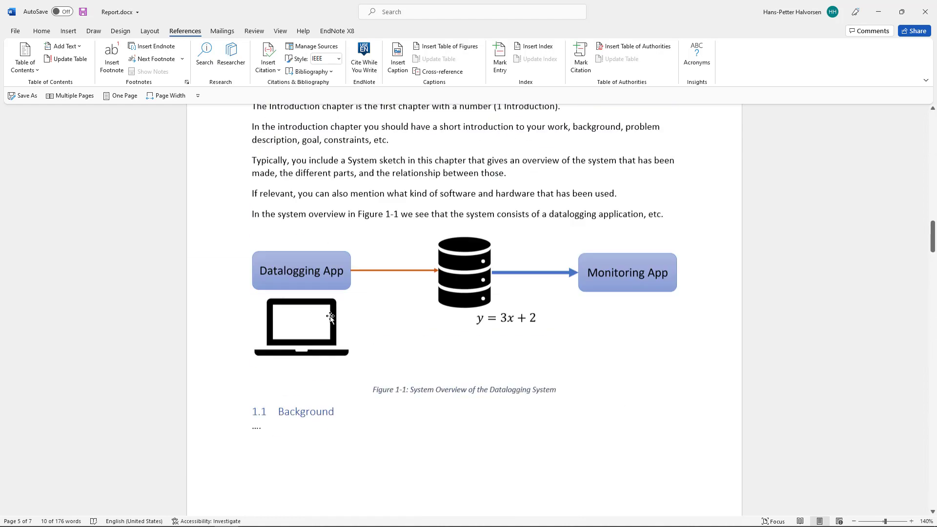
scroll(330, 317, "up", 4)
scroll(330, 317, "down", 4)
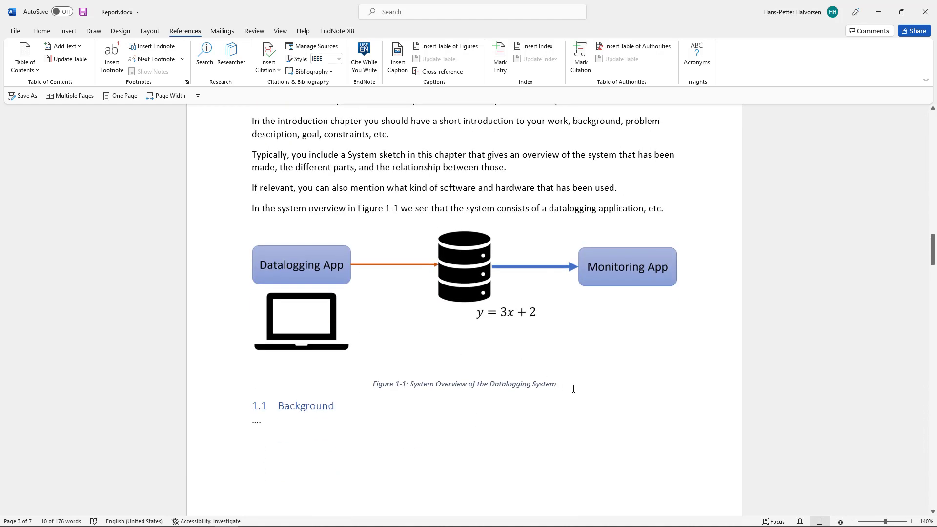
left_click_drag(573, 390, 369, 391)
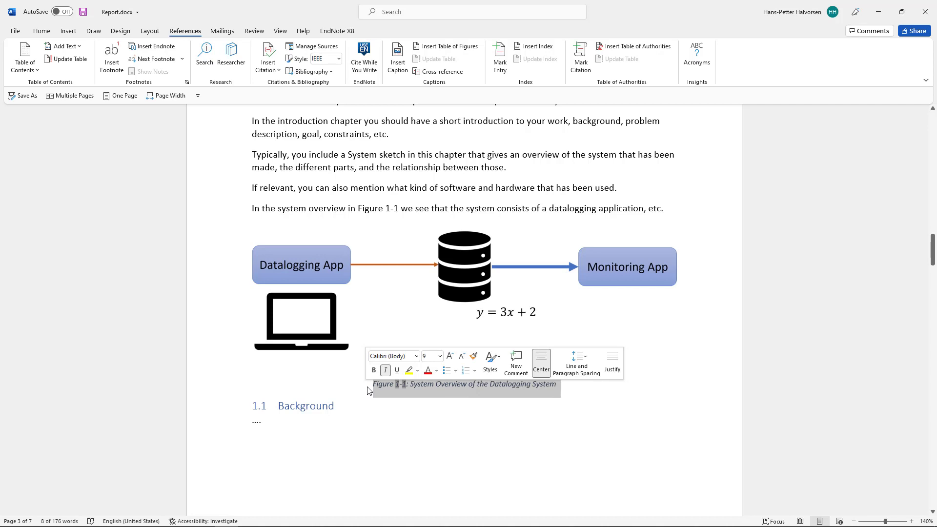
left_click(348, 410)
Step: Insert the equation y = 2x + 5 on its own line below the dots in the Methods chapter
scroll(348, 410, "down", 5)
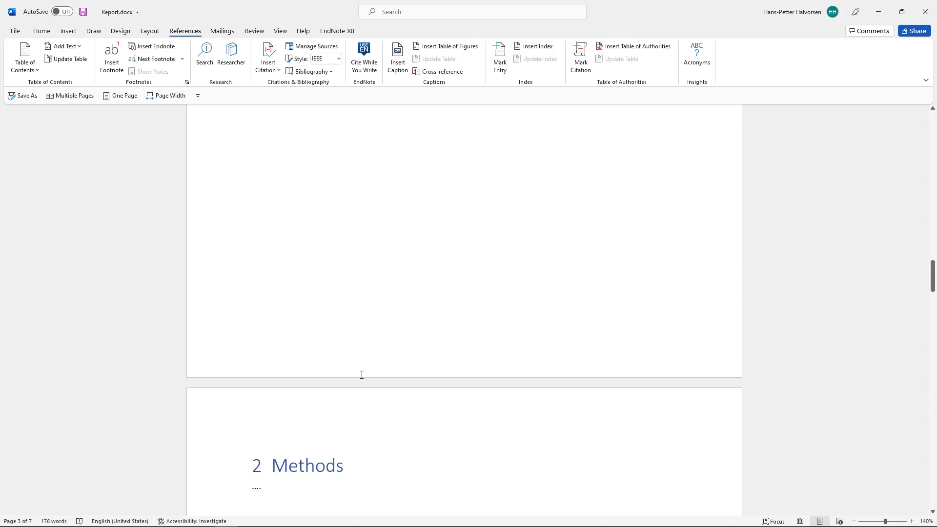
scroll(361, 379, "down", 5)
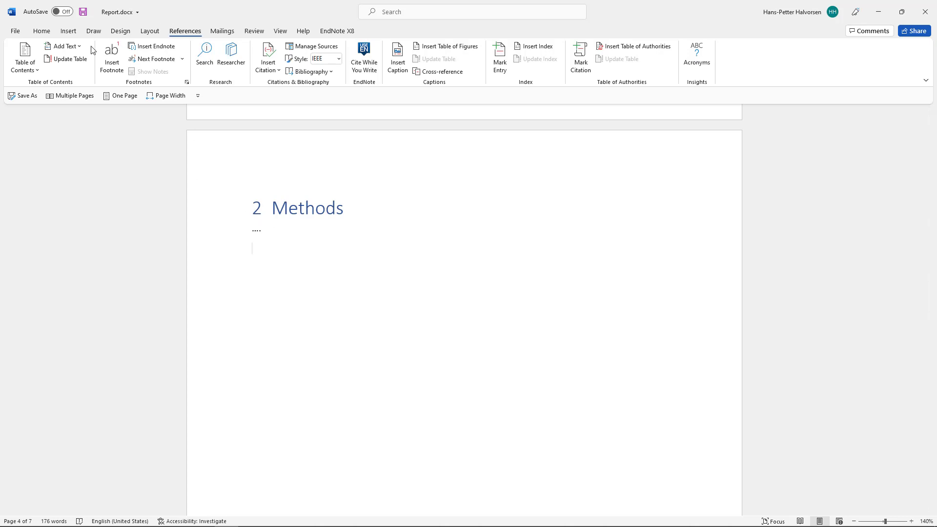
left_click(69, 31)
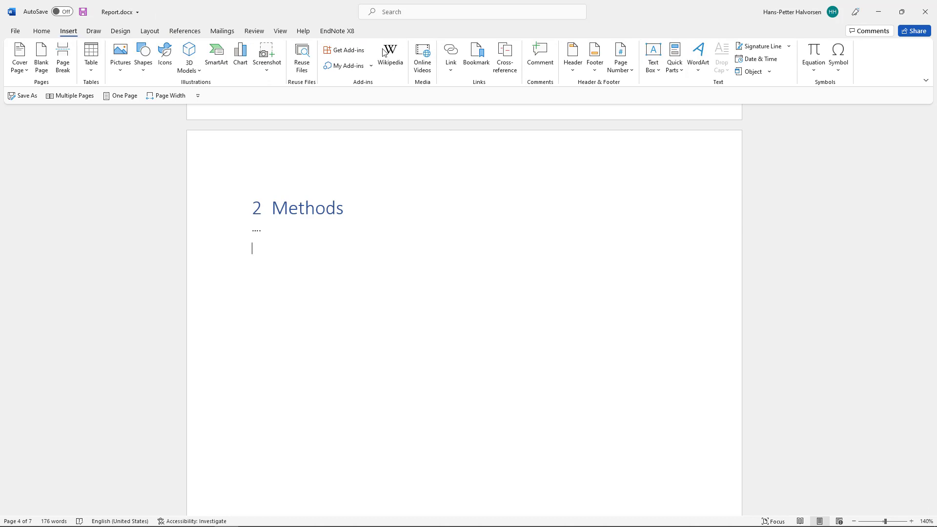
left_click(814, 55)
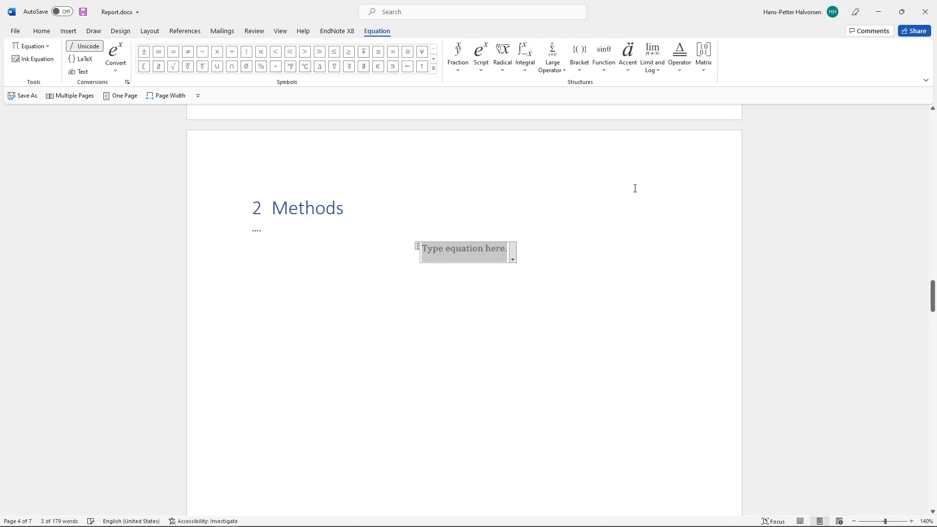
type("y ")
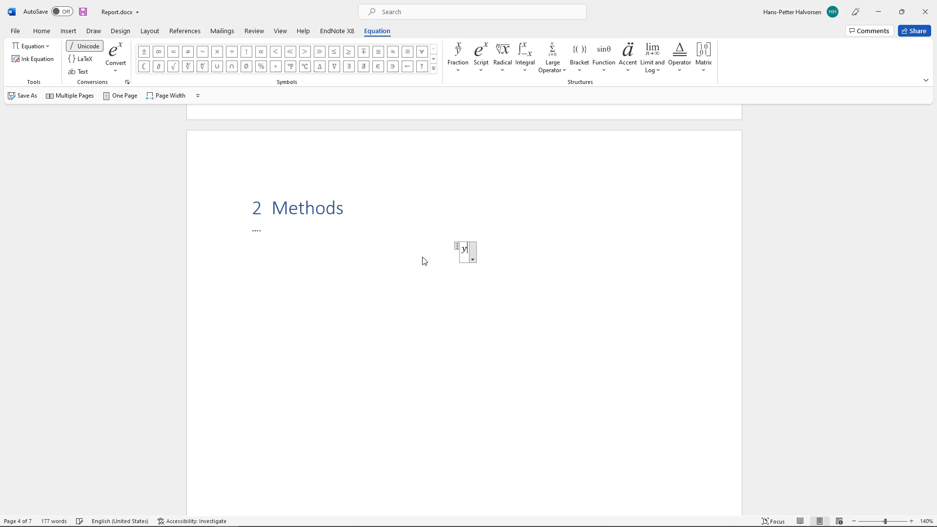
type("= 2x ")
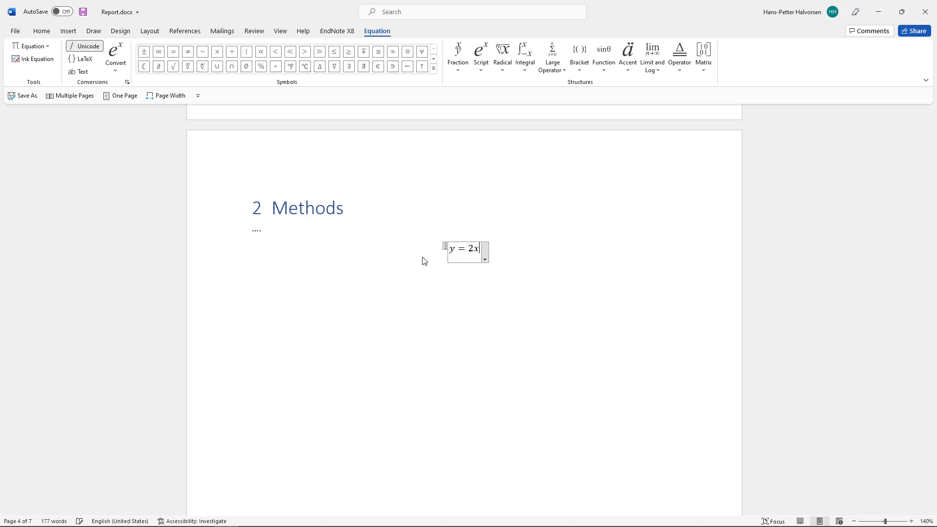
type("+ 5")
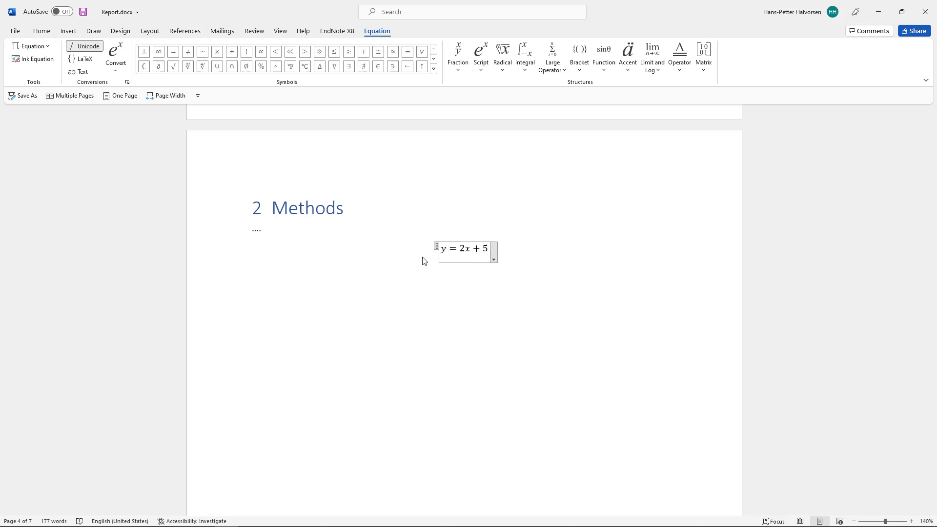
left_click(452, 310)
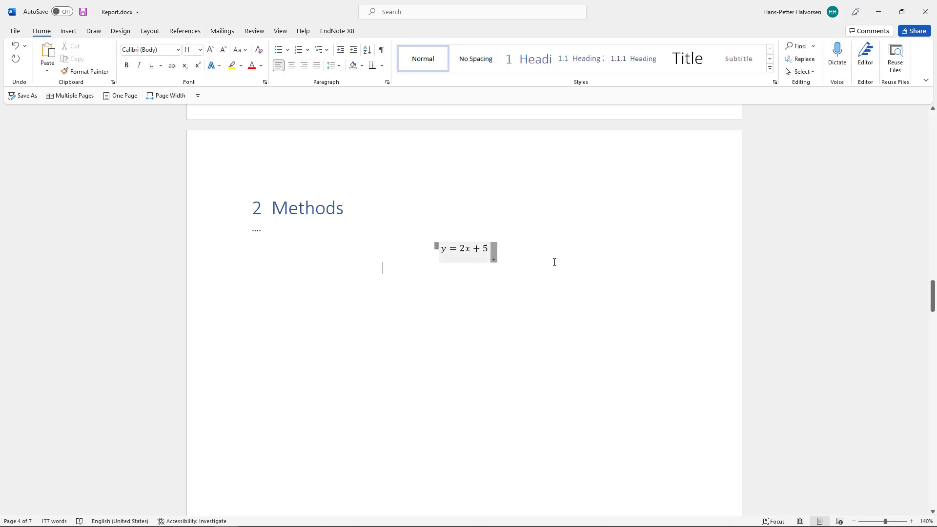
key("ctrl+j")
Step: Add a new line below the Methods chapter's dots and insert a table with one row and three columns there
left_click(301, 230)
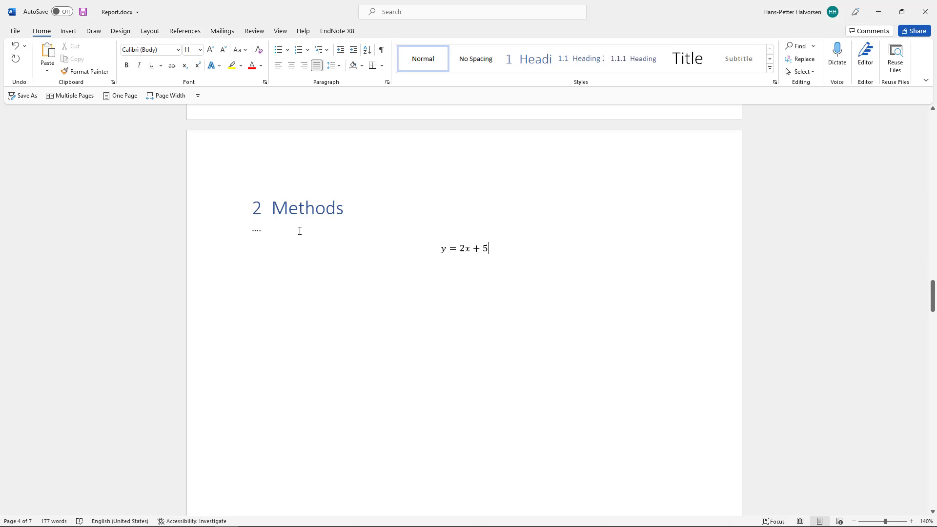
left_click(324, 224)
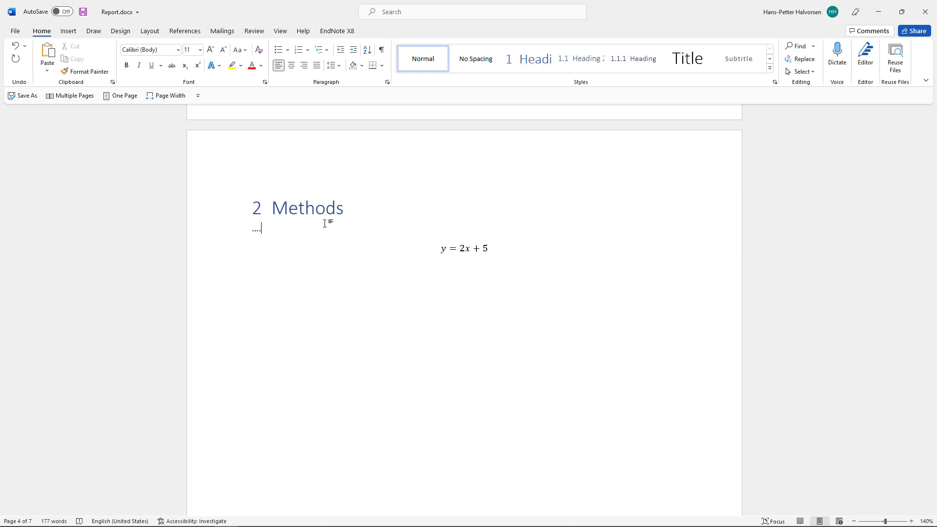
key("Return")
left_click(72, 31)
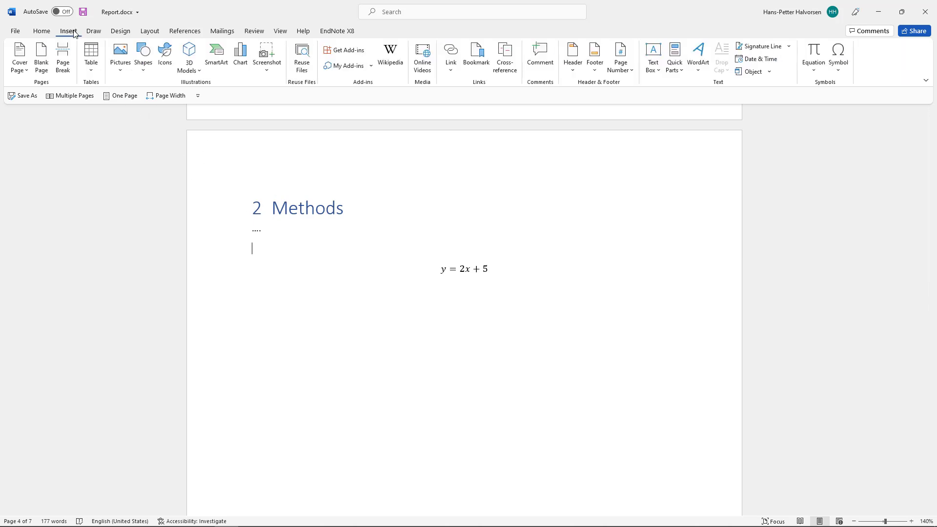
left_click(89, 57)
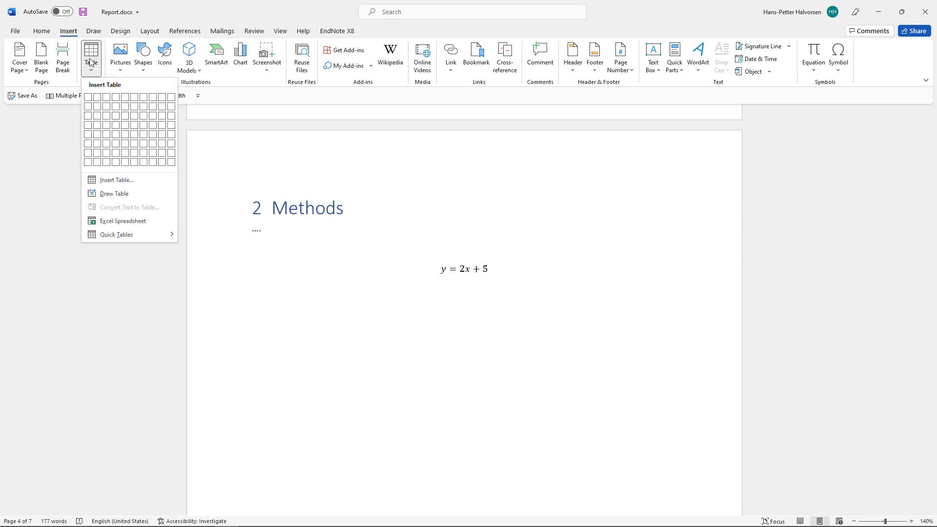
left_click(106, 98)
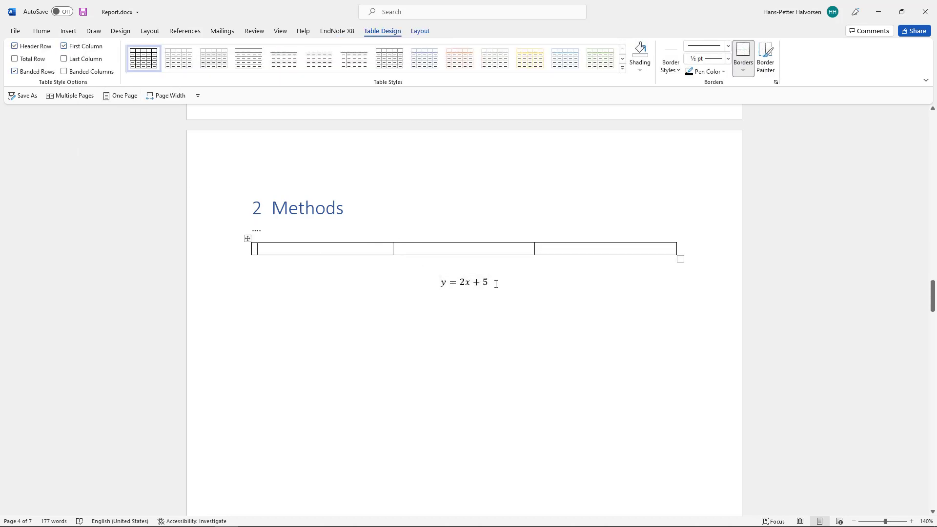
Step: Move the equation y = 2x + 5 into the table's middle cell and remove the extra line in that cell
left_click(440, 281)
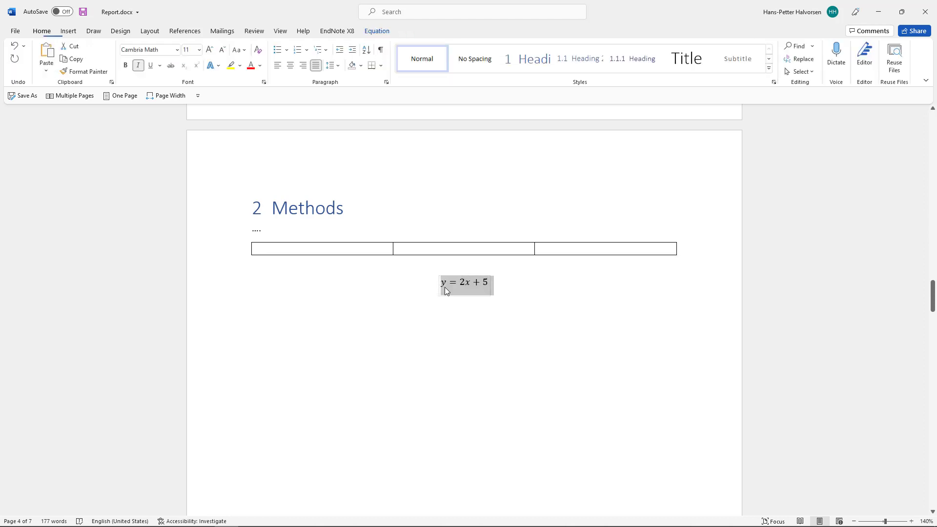
left_click_drag(445, 287, 446, 253)
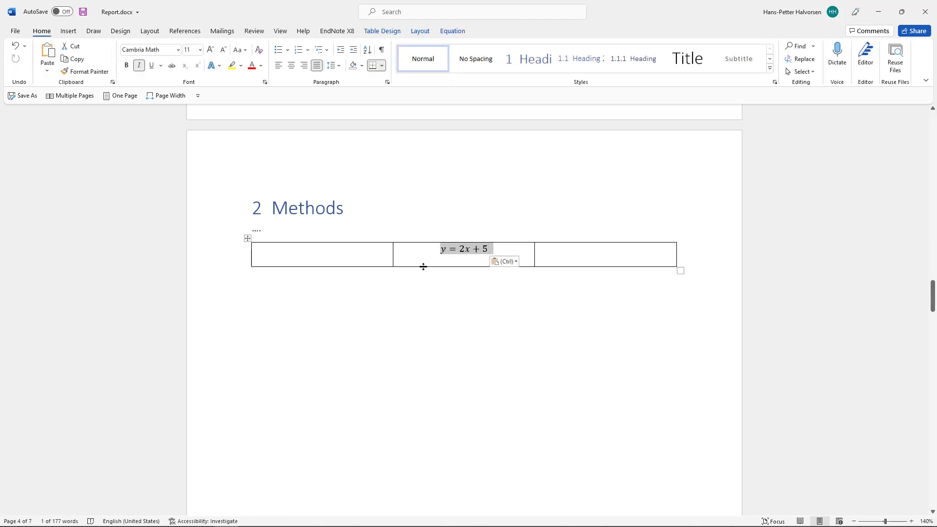
left_click(435, 260)
key("BackSpace")
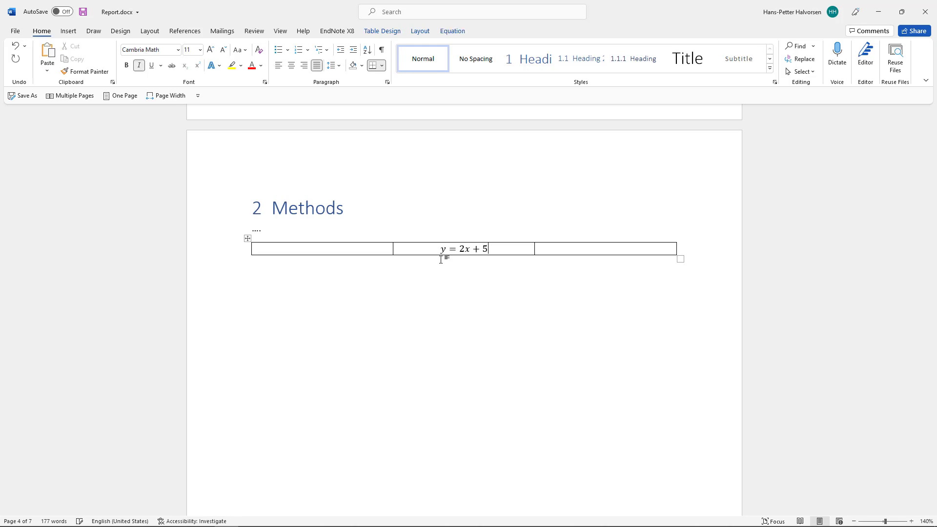
Step: Insert a caption above the equation table using the Equation label, with the label excluded so only the number appears
left_click(662, 248)
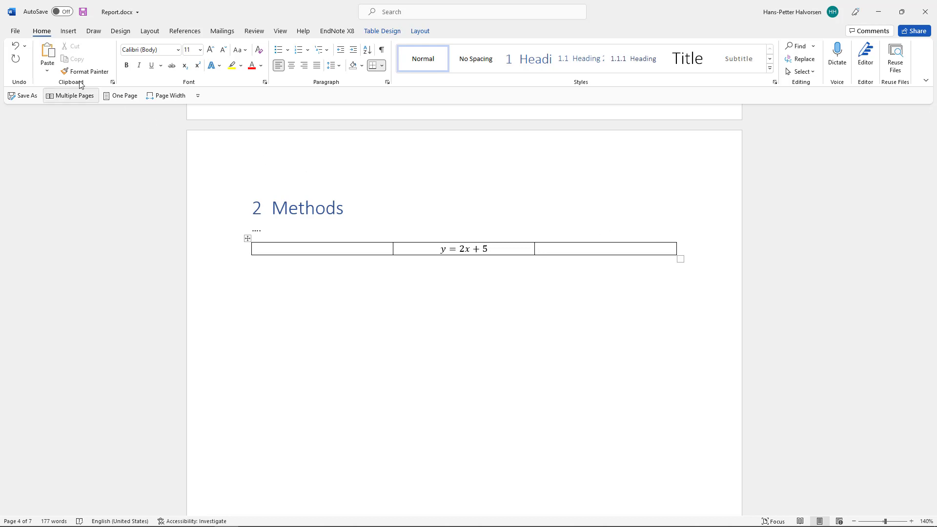
left_click(70, 32)
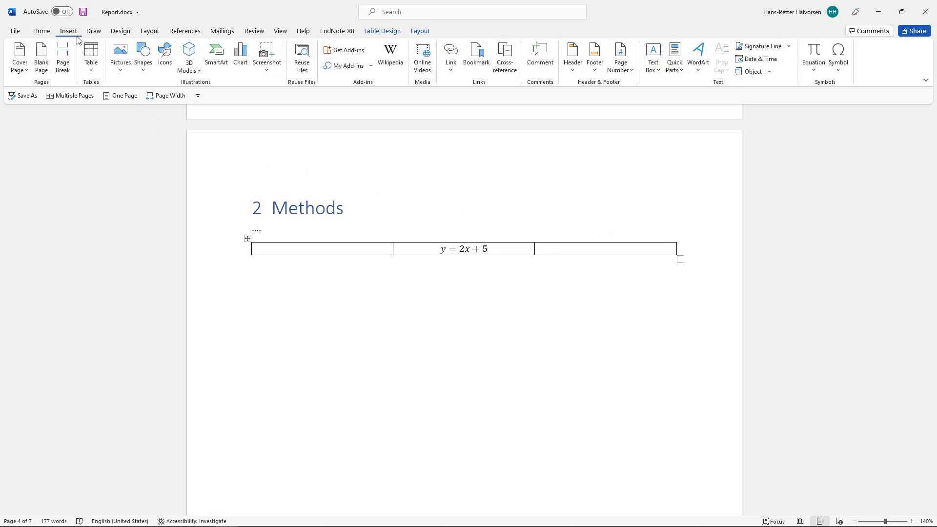
left_click(186, 32)
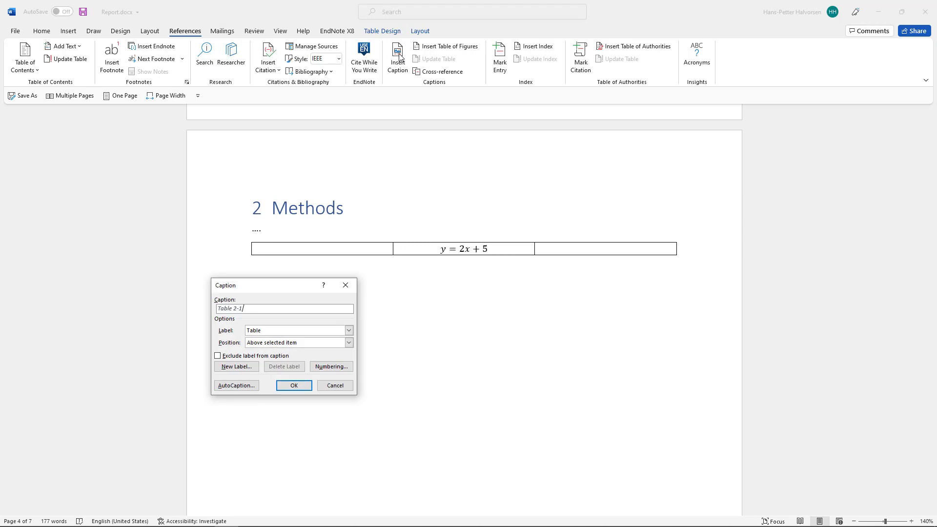
left_click(349, 332)
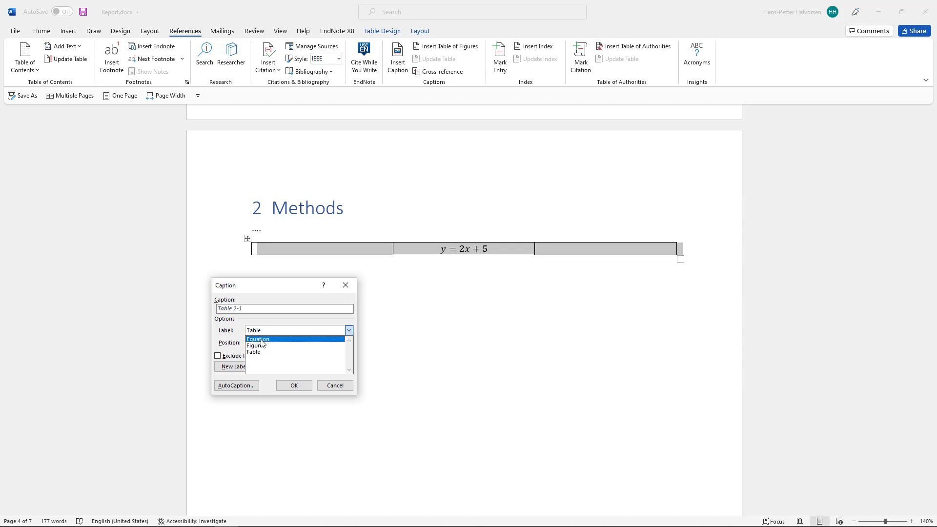
left_click(262, 322)
left_click(242, 370)
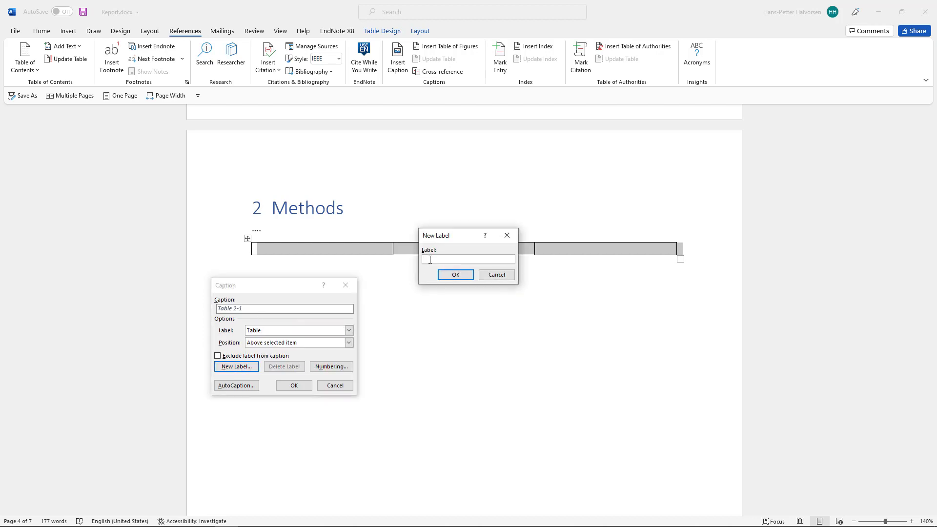
left_click(496, 275)
left_click(350, 331)
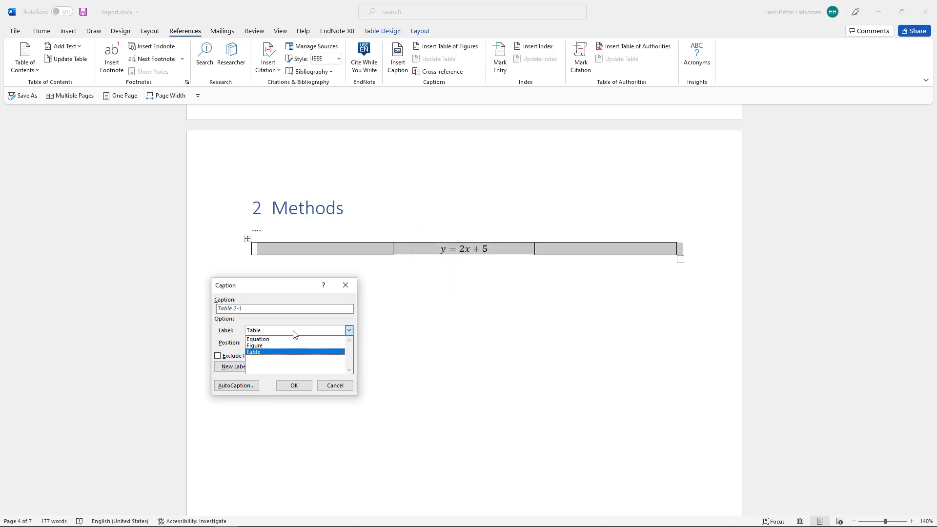
left_click(262, 341)
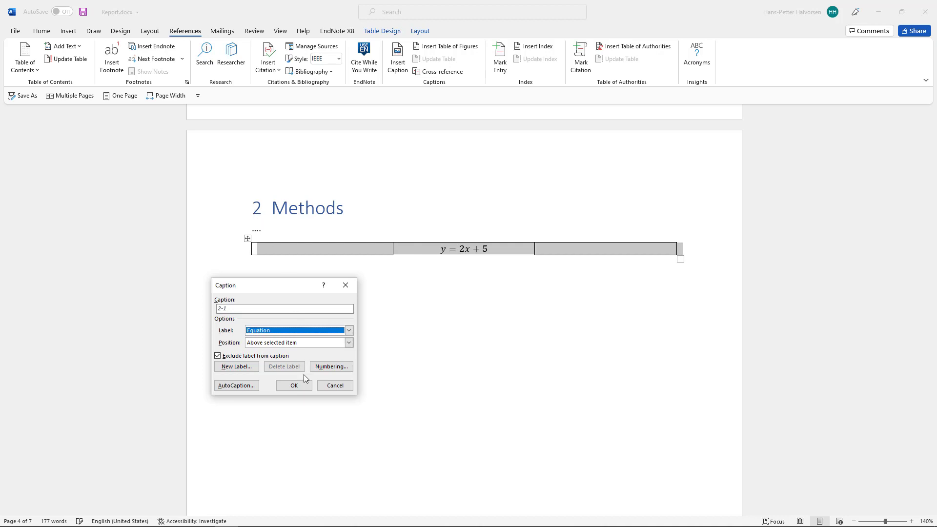
left_click(293, 385)
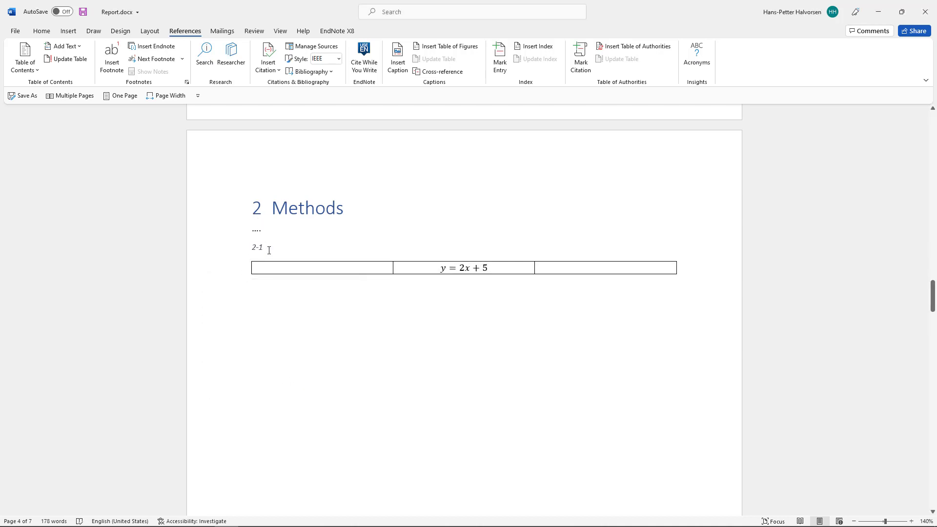
Step: Move the equation number 2-1 from above the table into its third cell and align it right
left_click_drag(263, 247, 596, 272)
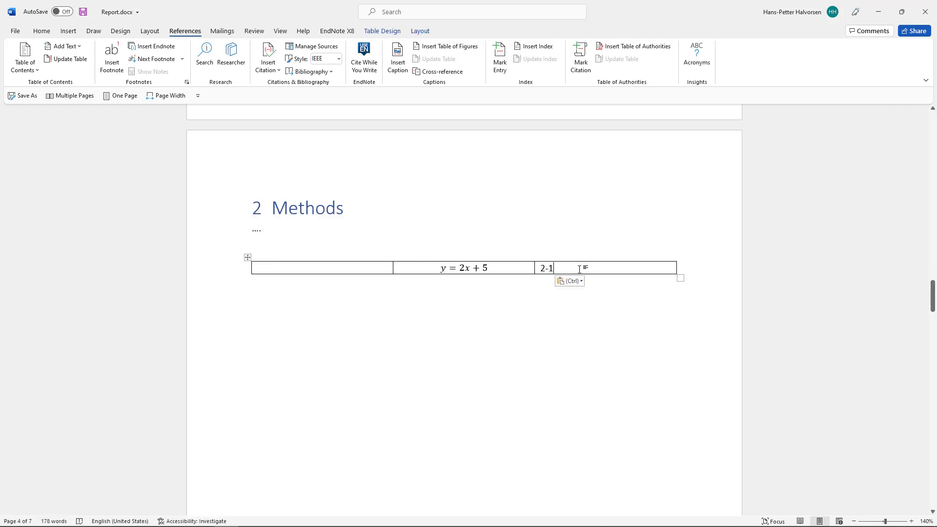
right_click(579, 269)
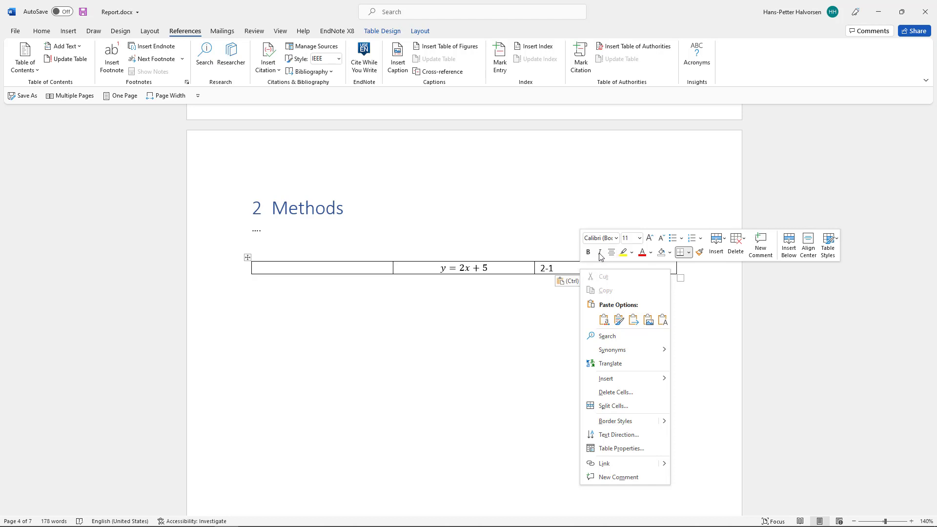
left_click(562, 268)
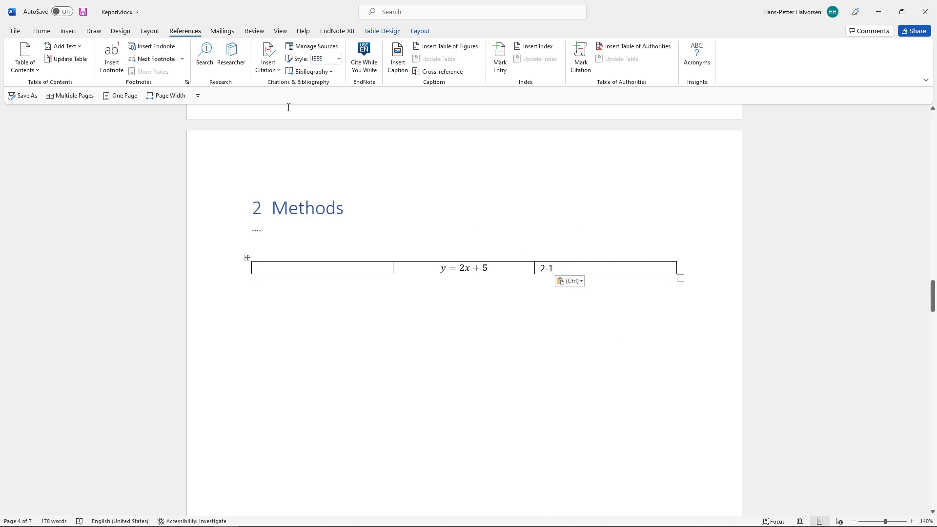
left_click(39, 32)
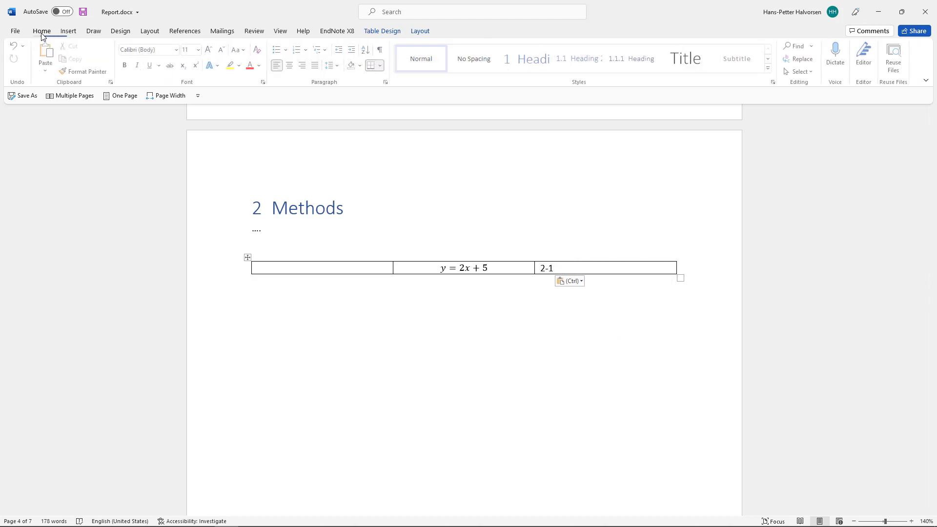
left_click(304, 70)
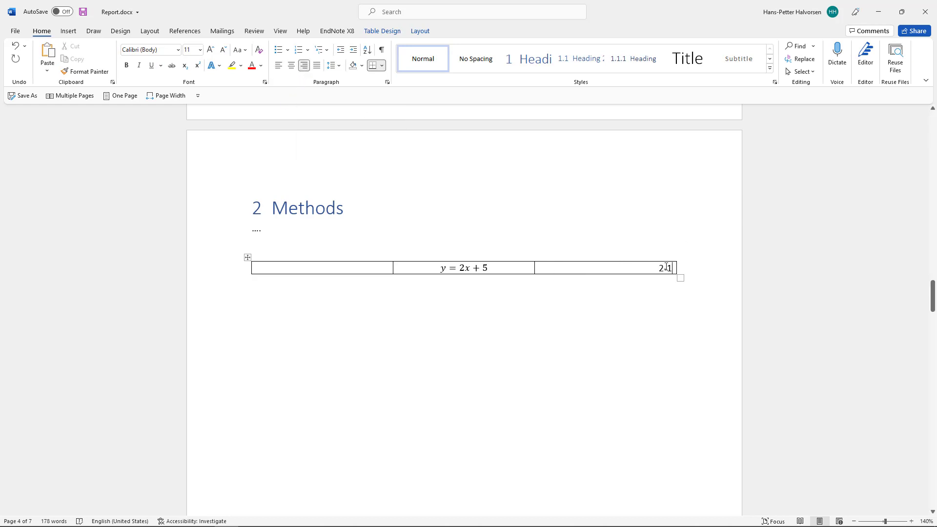
Step: Enclose the equation number in the third cell in parentheses so it reads (2-1)
left_click_drag(656, 268, 675, 271)
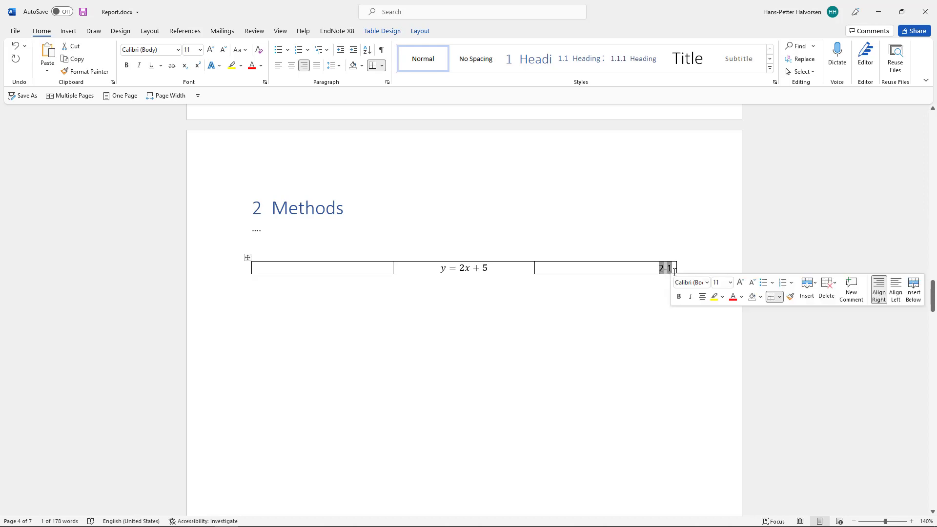
left_click(654, 303)
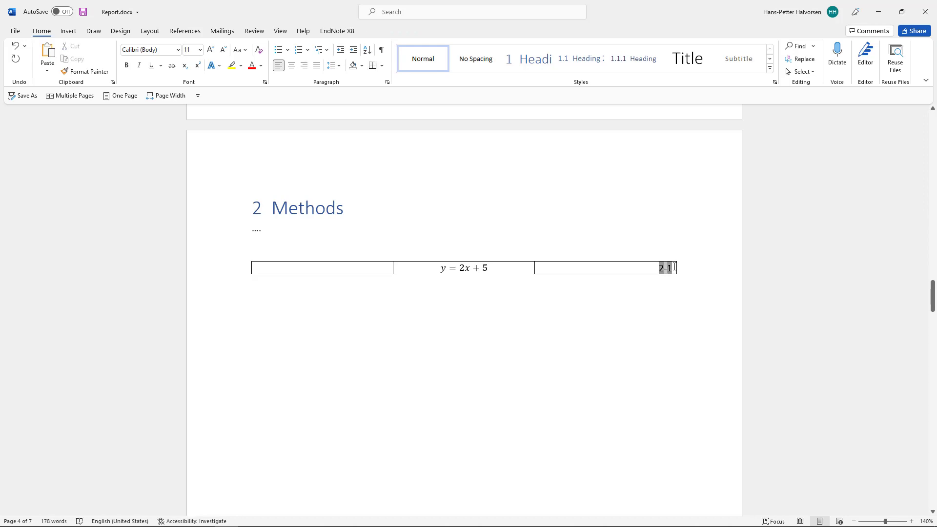
left_click_drag(675, 267, 675, 267)
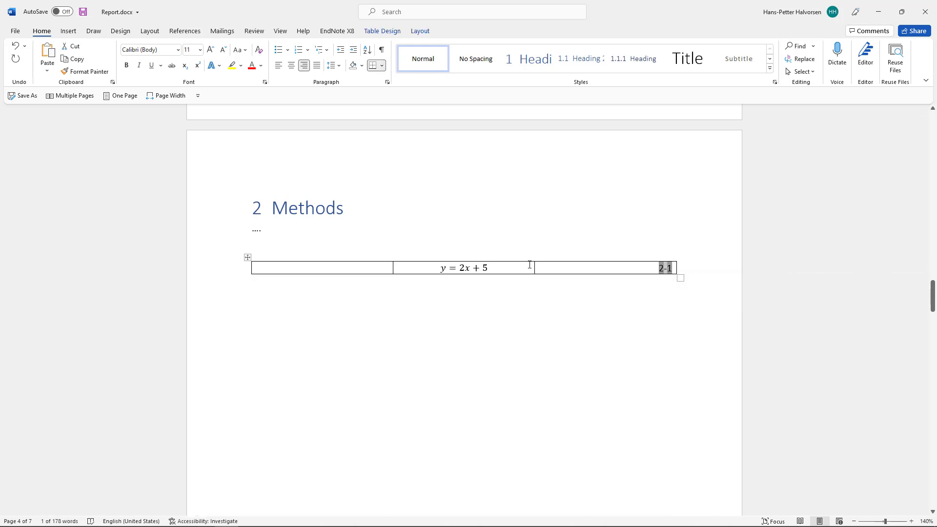
left_click(659, 269)
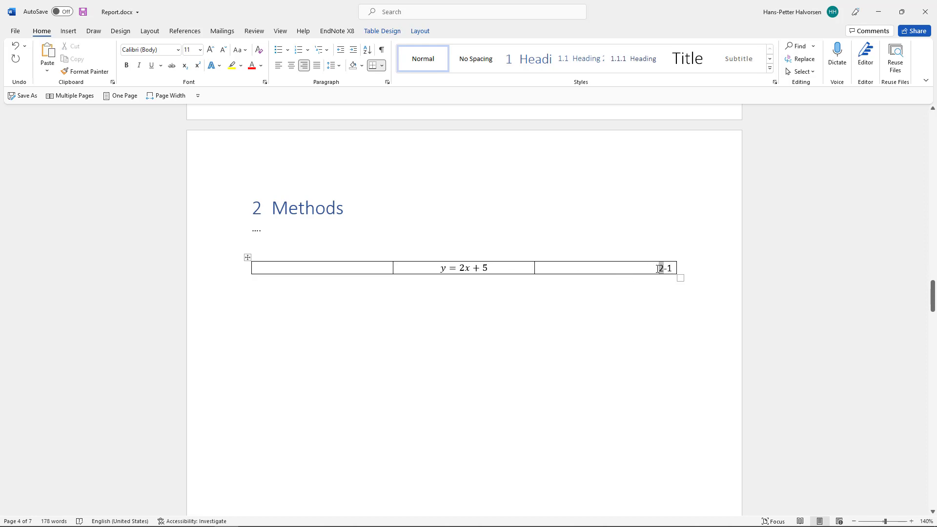
key("End")
type(")")
Step: Remove all borders from the one-row table holding the equation y = 2x + 5 and its number
left_click_drag(629, 269, 364, 267)
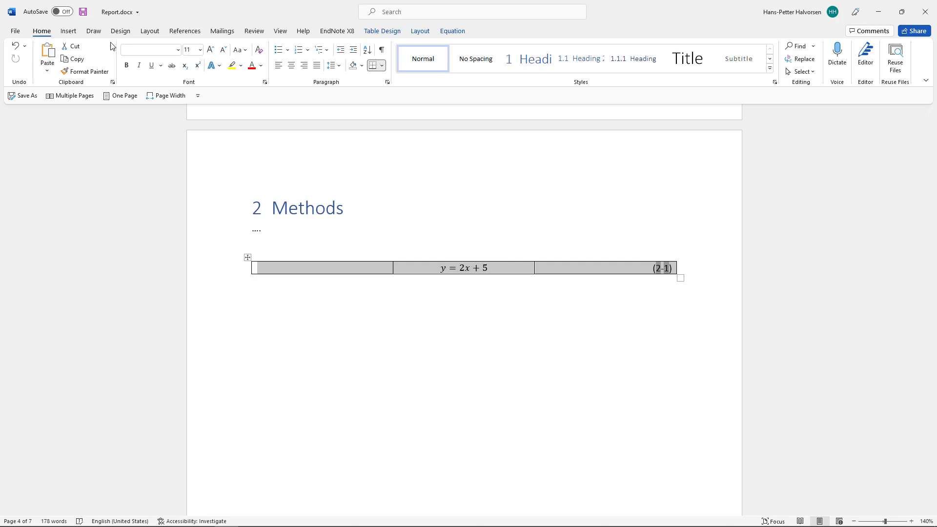
left_click(150, 31)
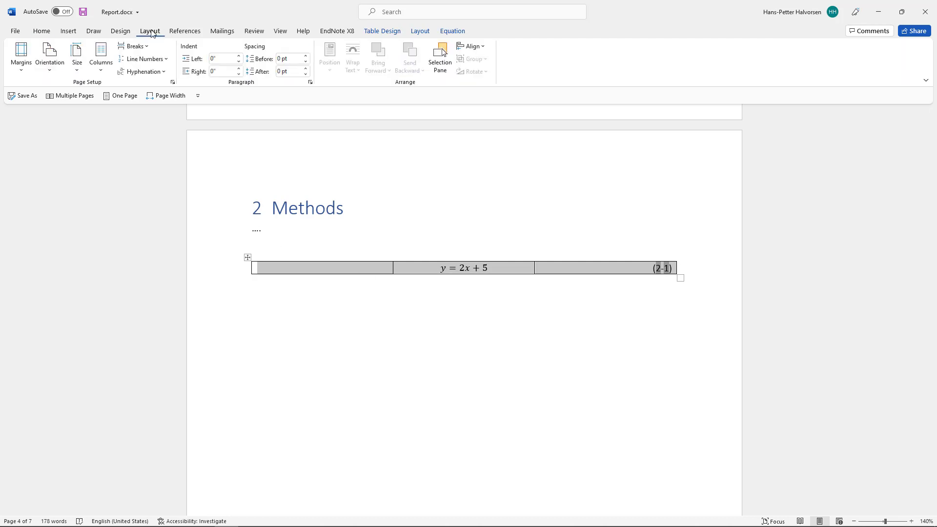
left_click(124, 32)
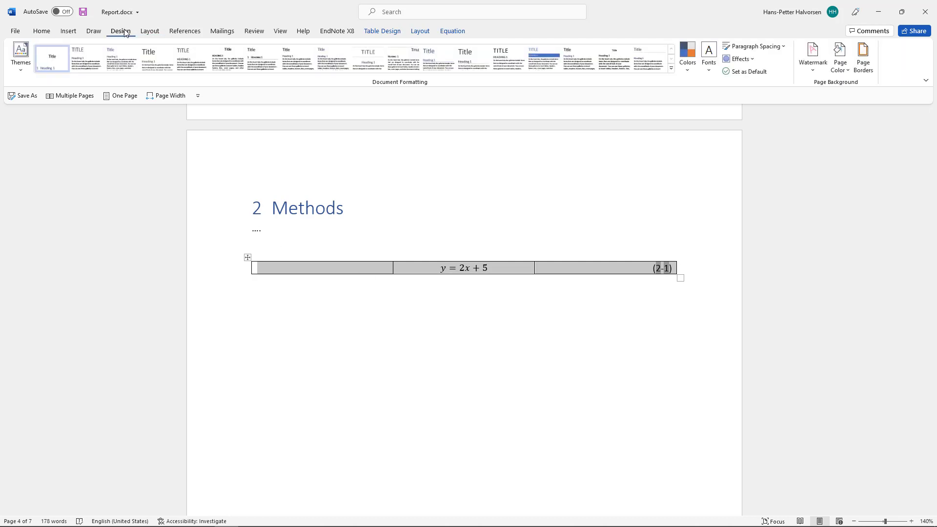
left_click(386, 32)
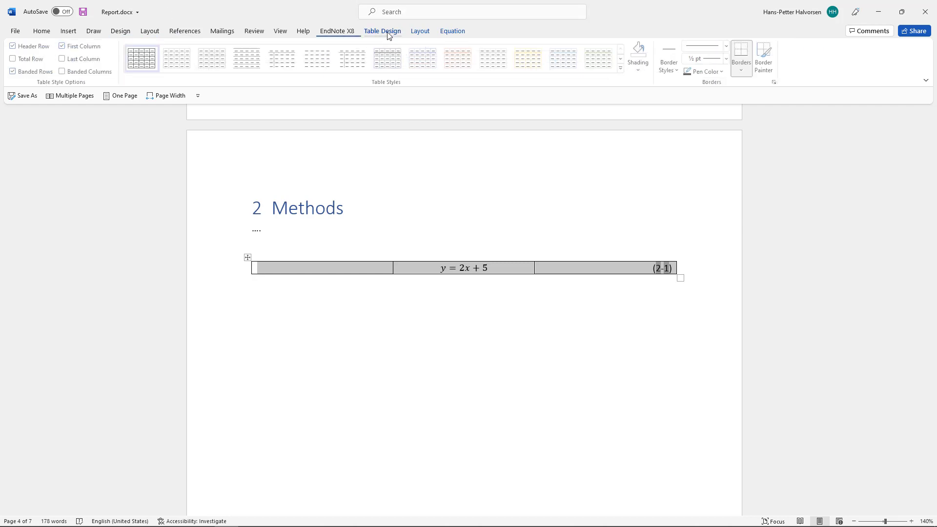
left_click(623, 69)
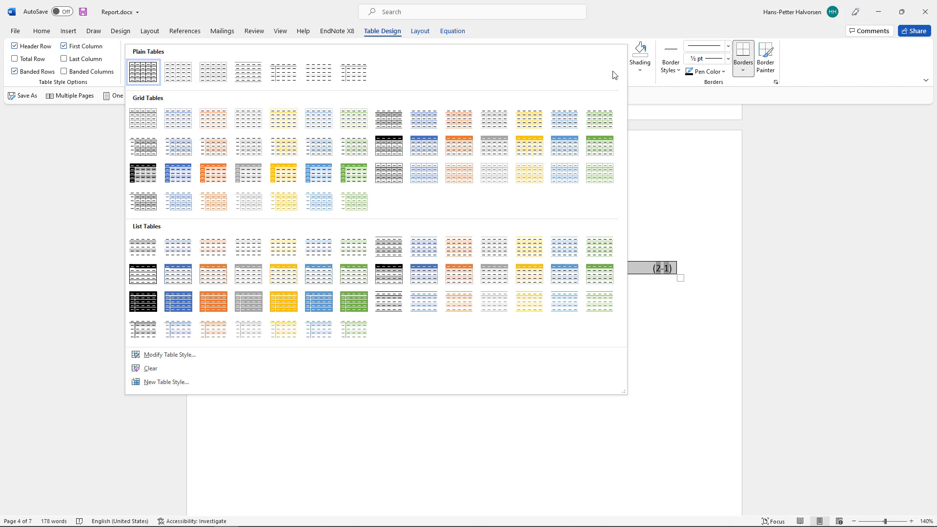
key("Escape")
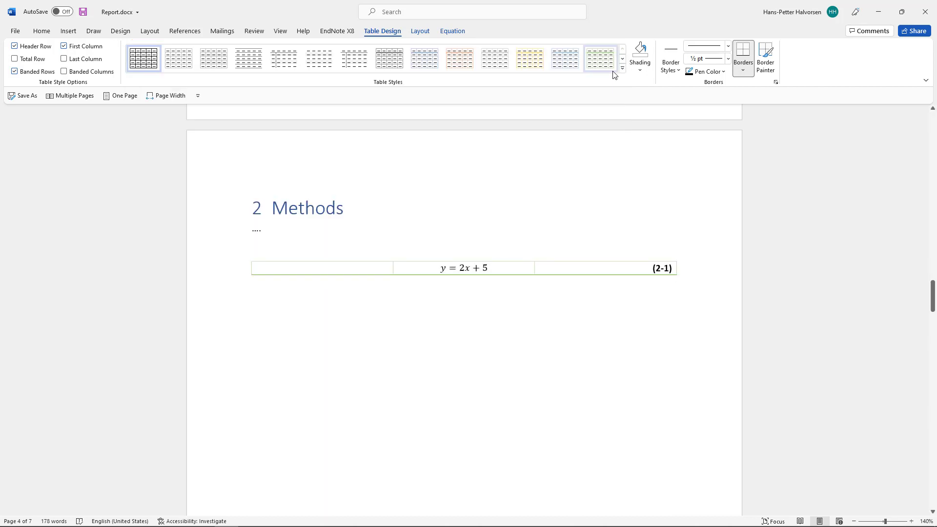
left_click(744, 71)
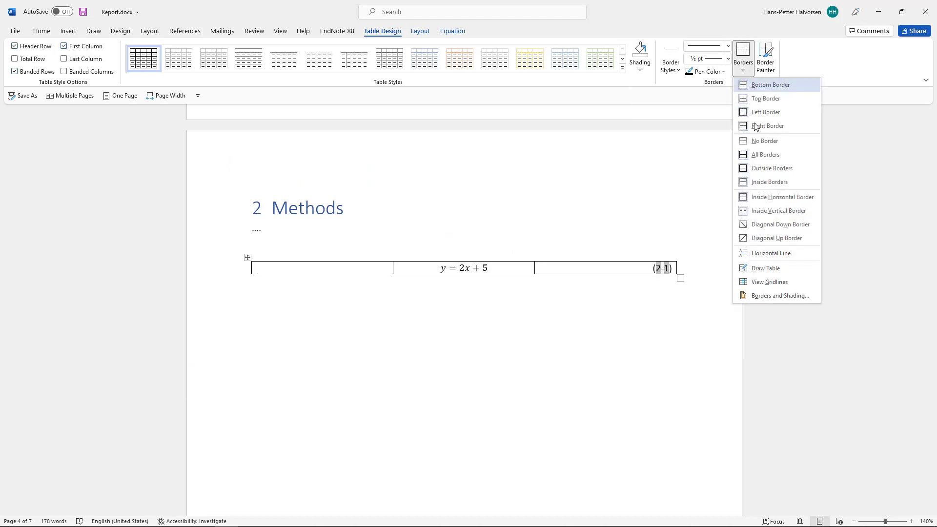
left_click(770, 143)
left_click(592, 321)
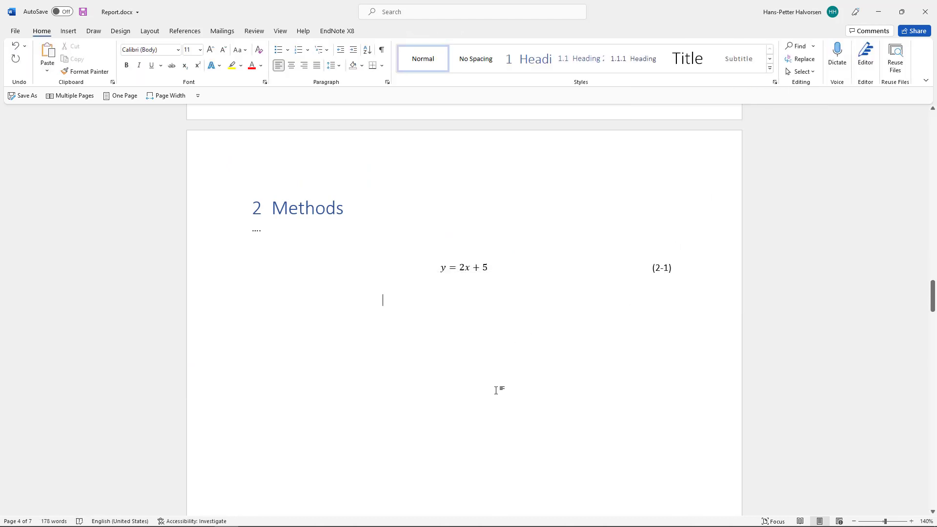
left_click(468, 266)
double_click(656, 267)
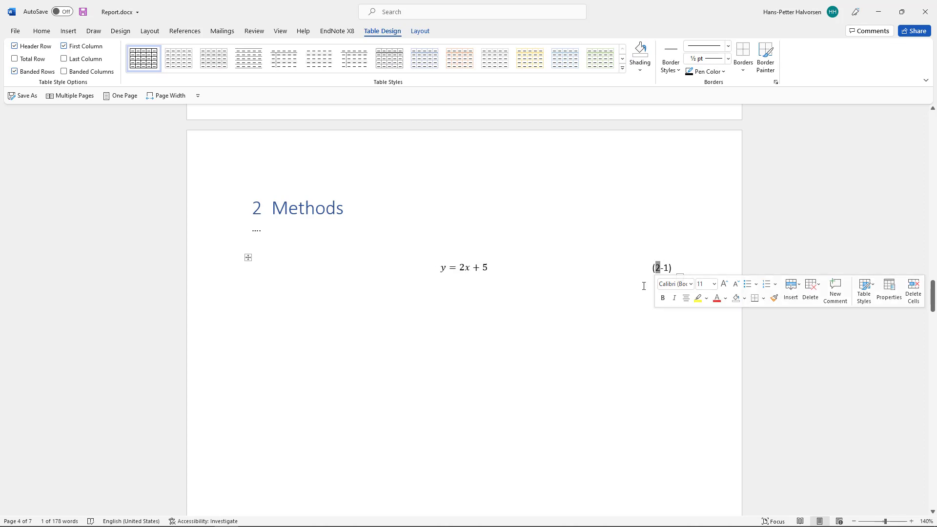
left_click(666, 267)
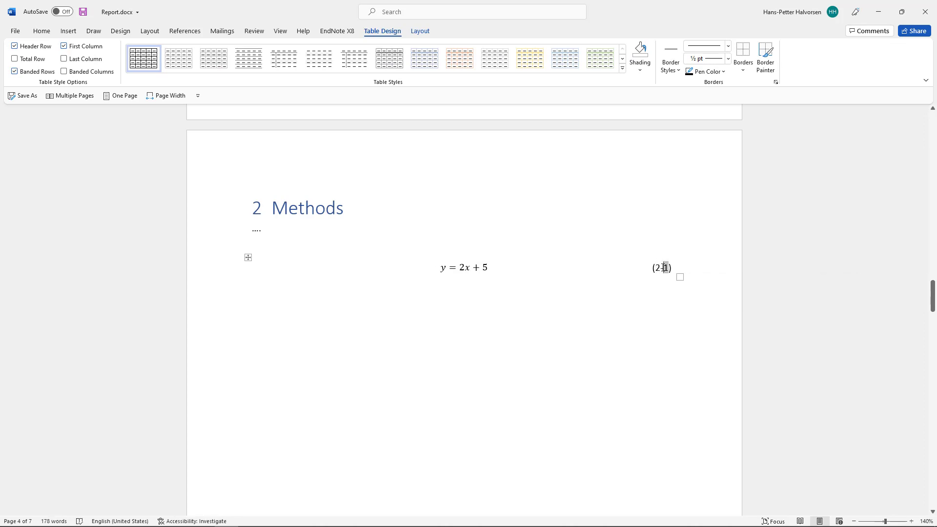
left_click(610, 341)
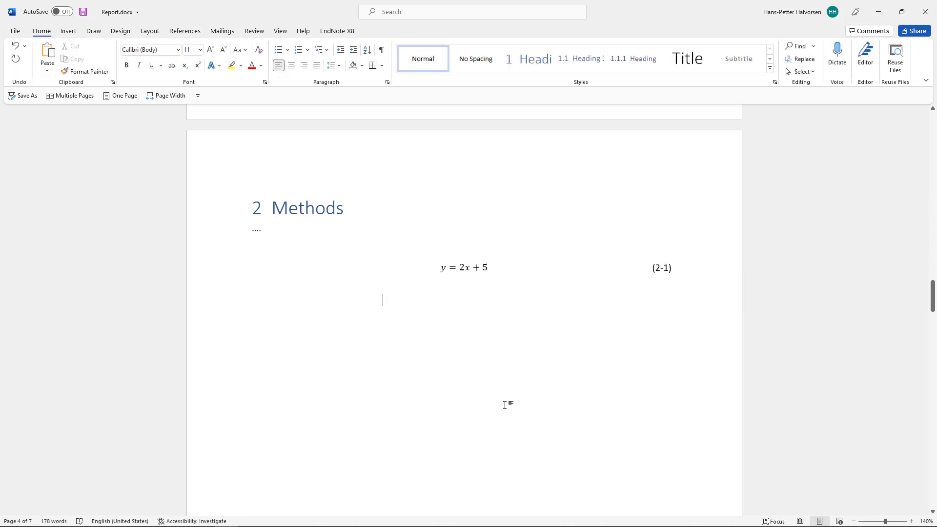
Step: Add a new paragraph above the equation under the Methods heading, starting with "As we see from"
left_click(307, 230)
key("Return")
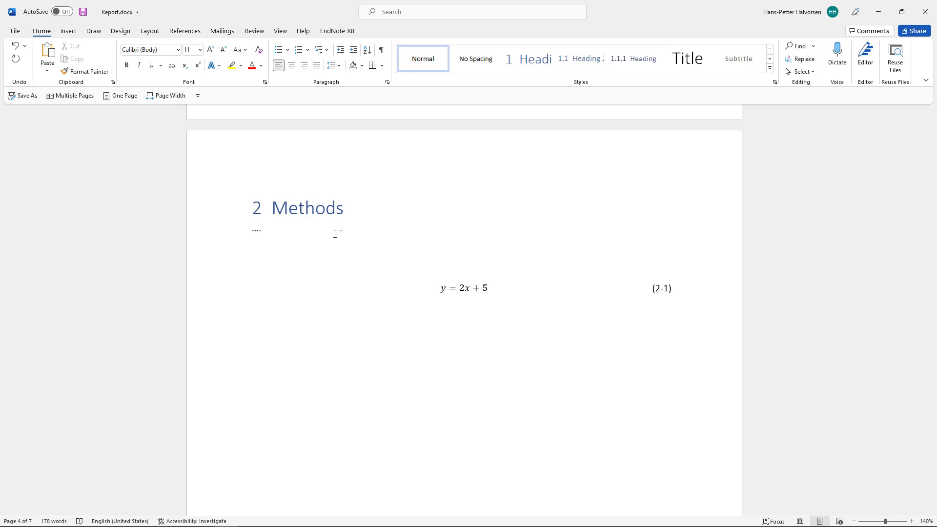
type("As wee")
key("BackSpace")
key("BackSpace")
type("see from")
Step: Insert a cross-reference to equation 2-1 after "As we see from", using the Equation type with only label and number
left_click(187, 32)
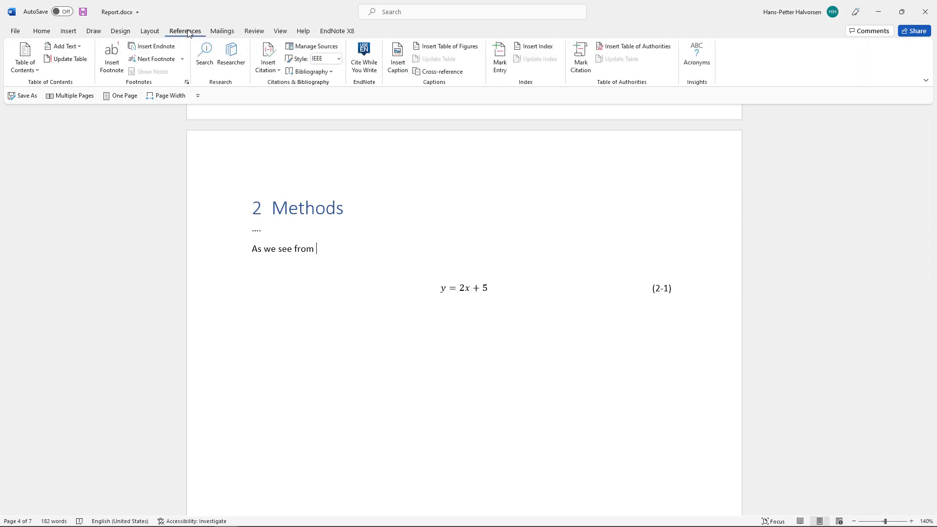
left_click(449, 73)
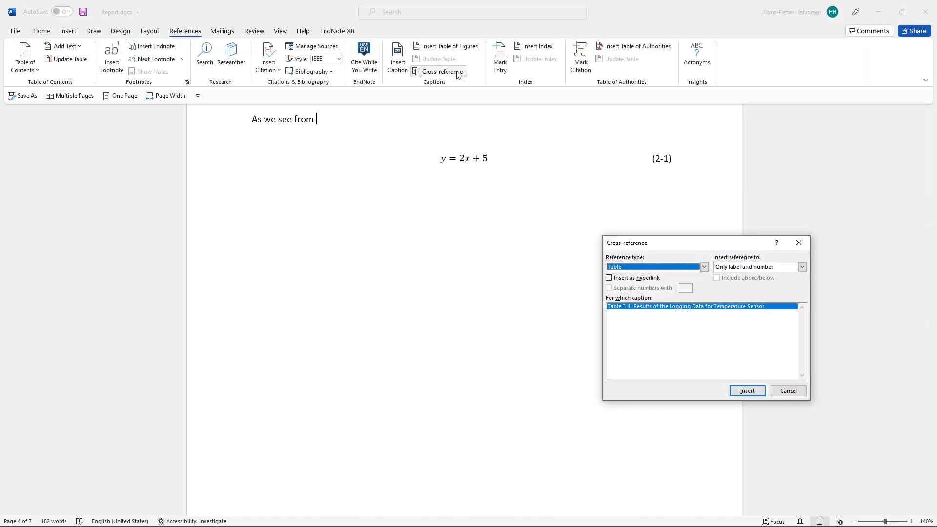
left_click(637, 268)
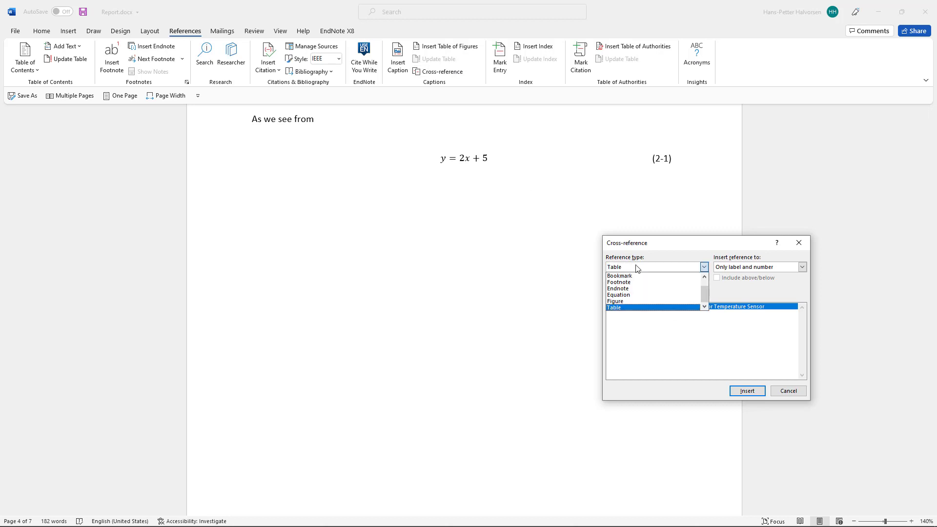
left_click(634, 295)
left_click(802, 267)
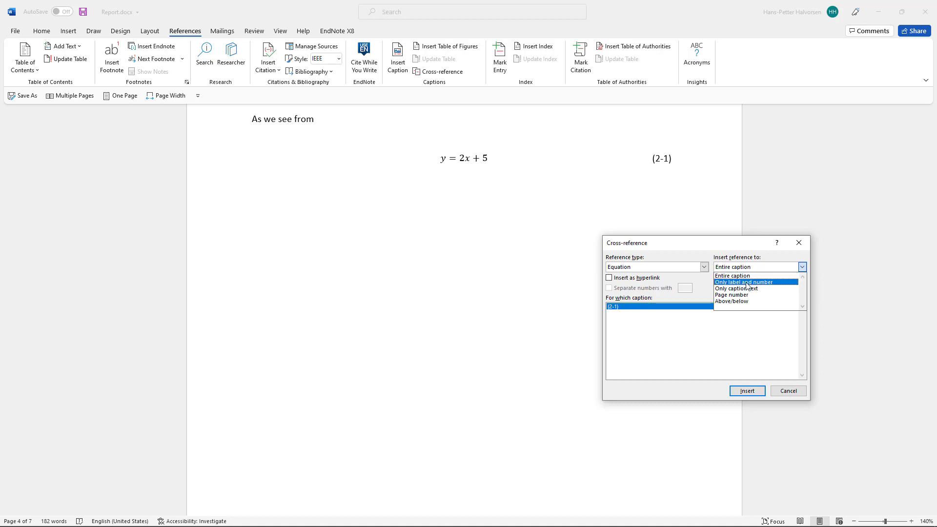
left_click(751, 284)
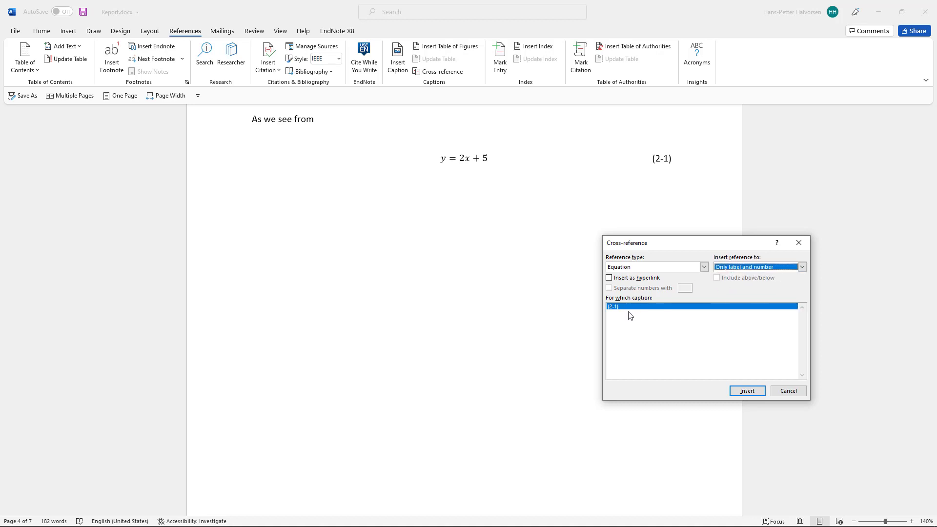
left_click(746, 390)
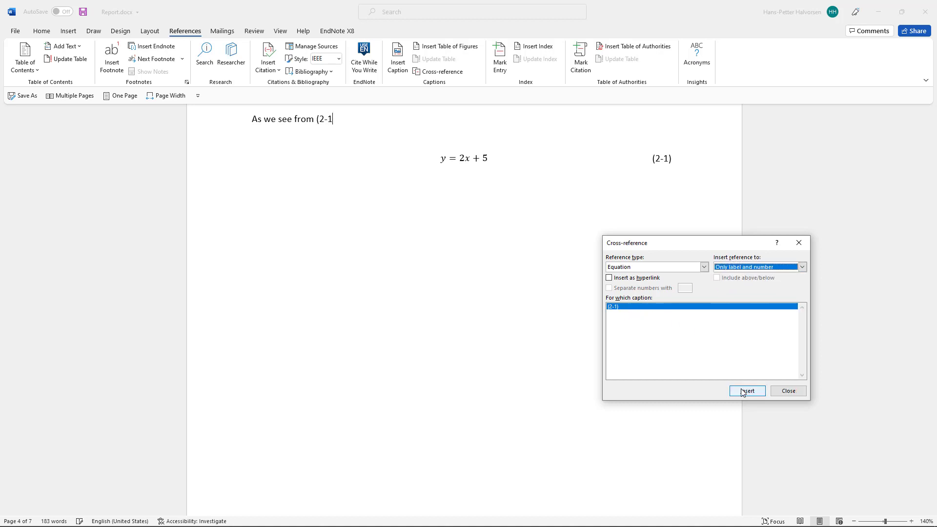
left_click(801, 396)
Step: Add the closing parenthesis to the equation cross-reference and put "eq." before it, so it reads "eq. (2-1)"
scroll(496, 272, "up", 3)
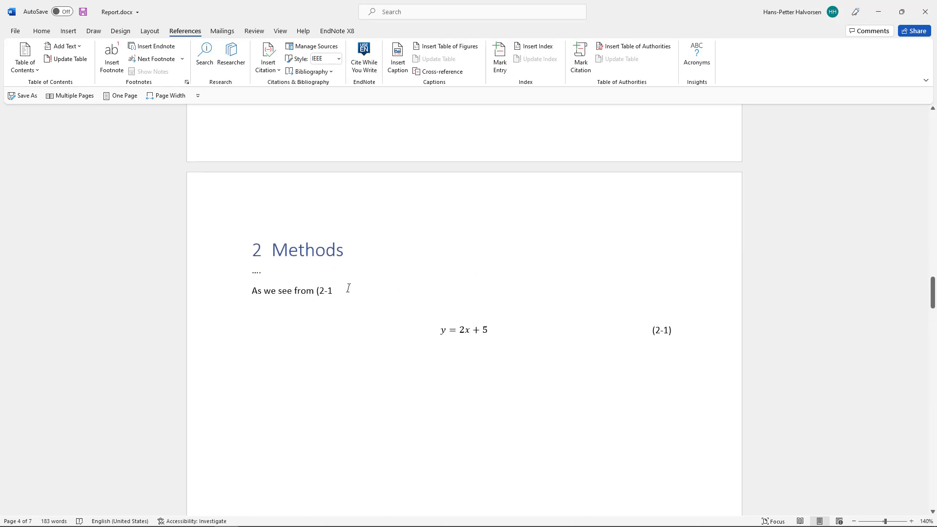
type(")")
key("Left")
key("Left")
key("Left")
key("Left")
key("Left")
key("Left")
type("eq.")
Step: Complete the sentence after the cross-reference with "the sensor has a linear relationship between the input and the output."
left_click(397, 290)
type("the sensor has a l")
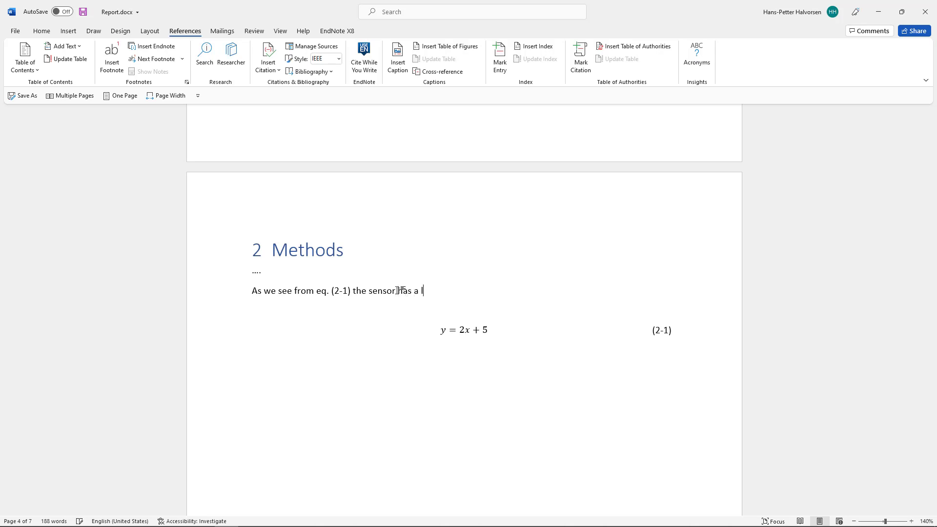
type("inear relationship betwee")
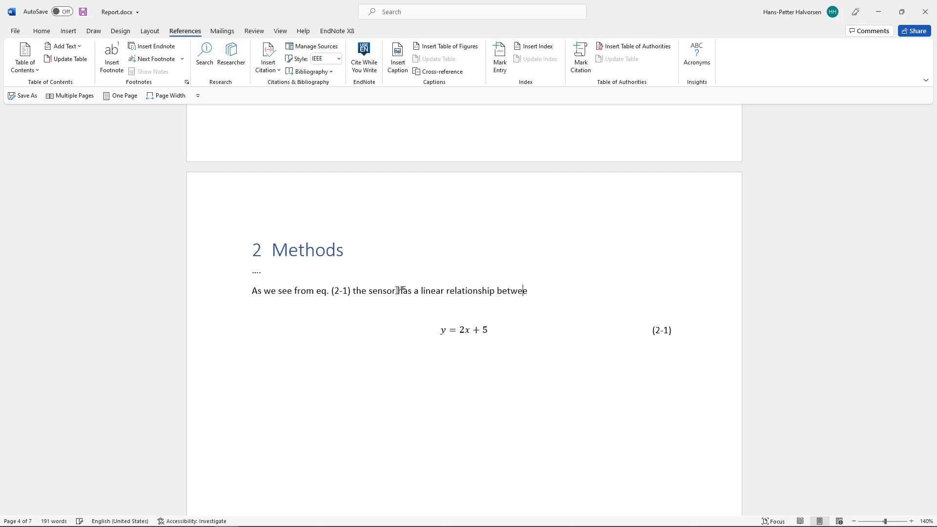
type("n the input and the output")
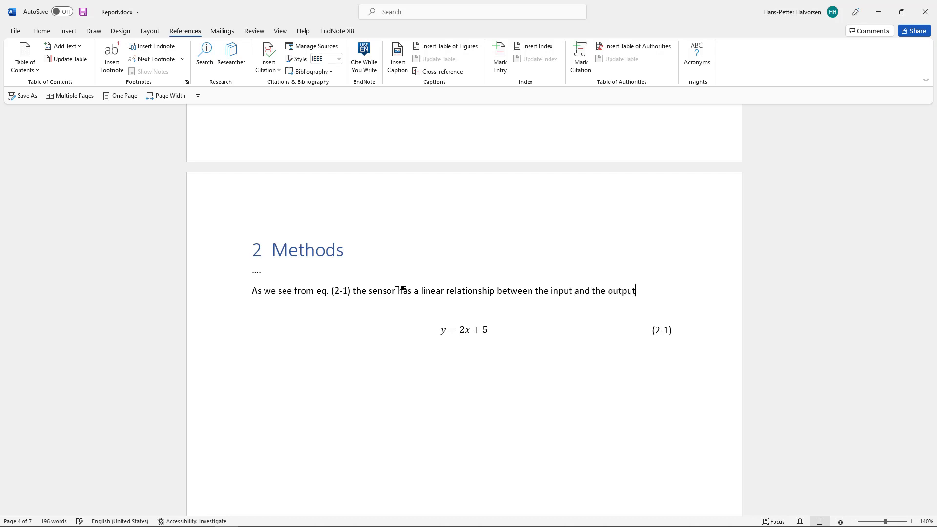
type(".")
Step: Compare the equation and its number with the cross-reference in the sentence above it
double_click(462, 333)
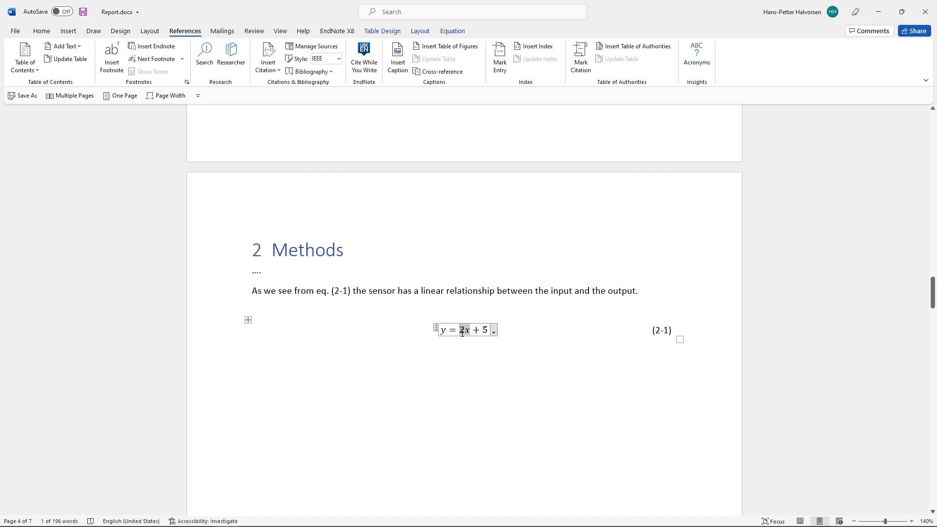
left_click(649, 349)
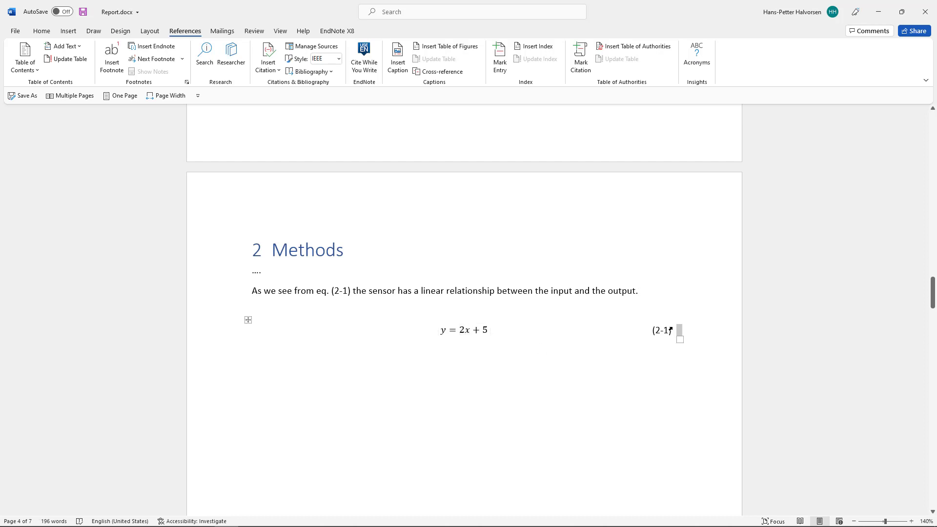
triple_click(678, 330)
left_click(654, 331)
left_click_drag(652, 332, 675, 332)
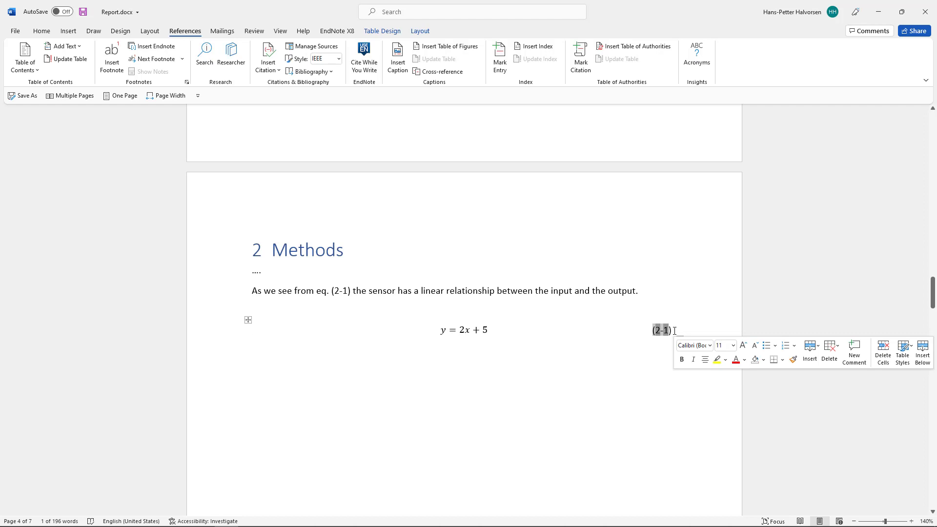
left_click_drag(313, 291, 367, 291)
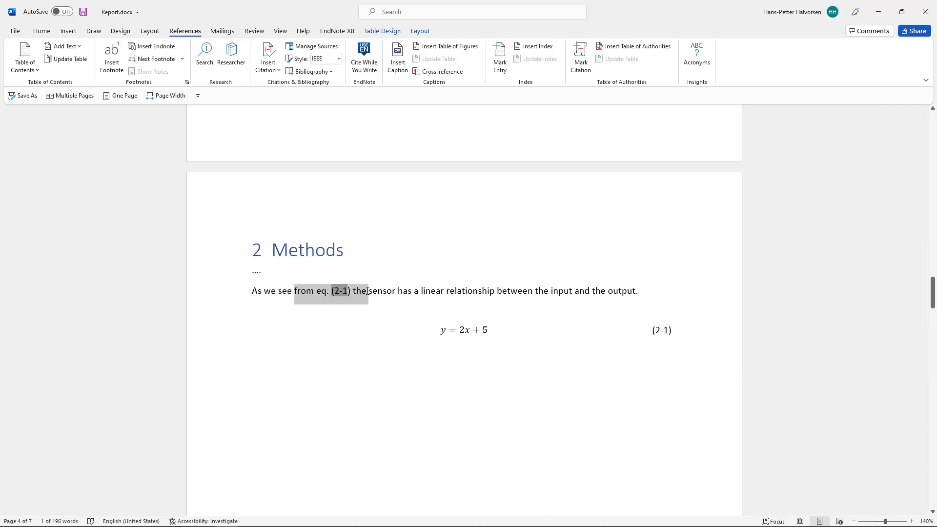
left_click(392, 292)
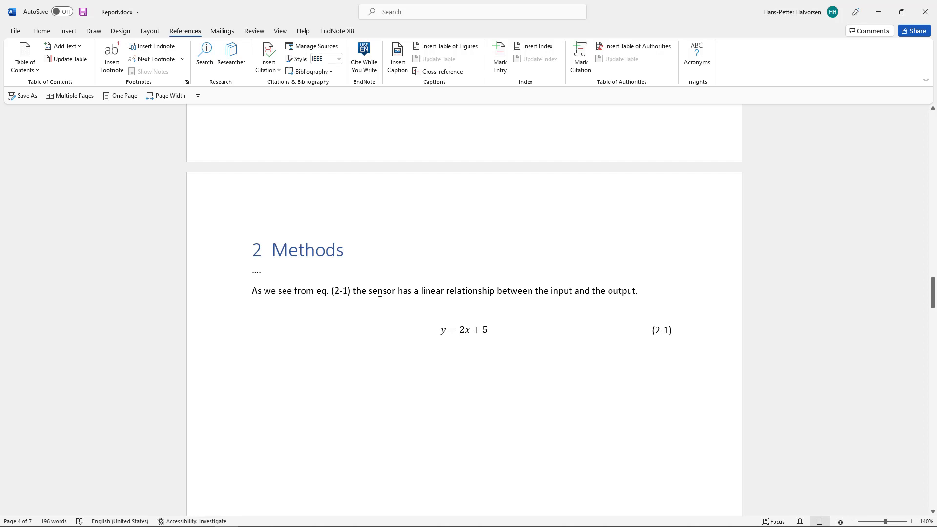
triple_click(380, 292)
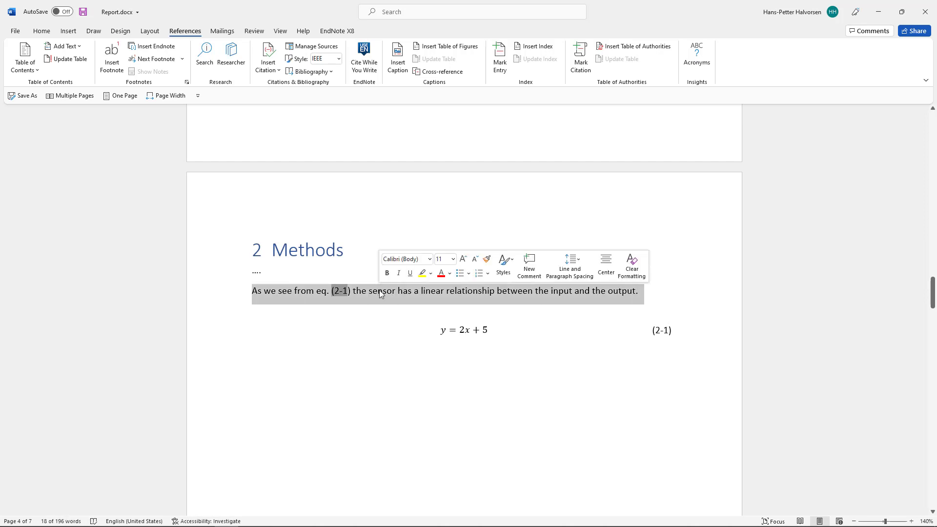
left_click(380, 293)
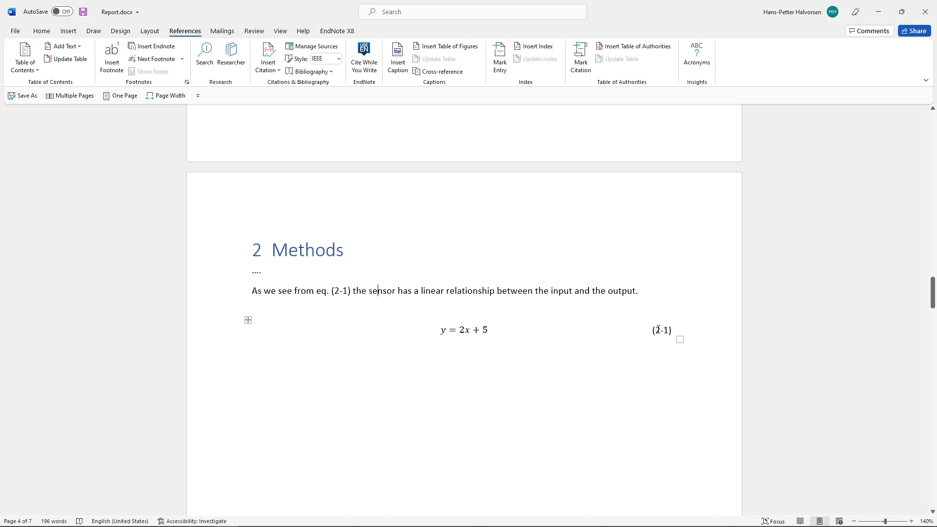
left_click_drag(323, 289, 359, 291)
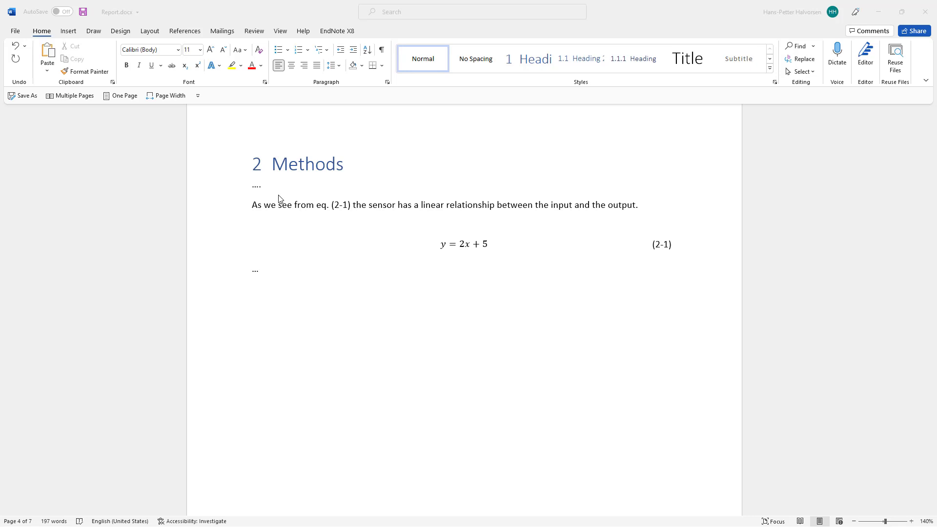
Step: Add a paragraph at the end of the Methods section reading "The applications are based on some programming examples from"
left_click(289, 272)
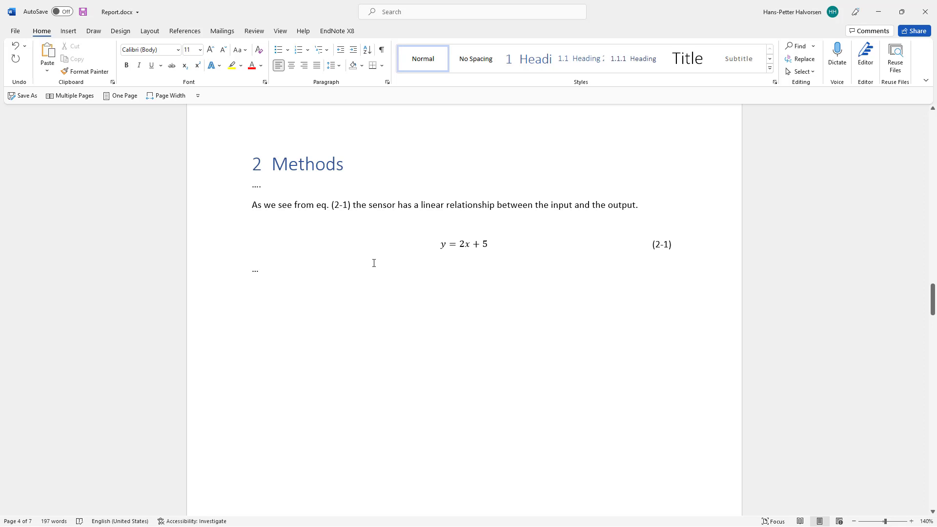
type("Th")
type("e application")
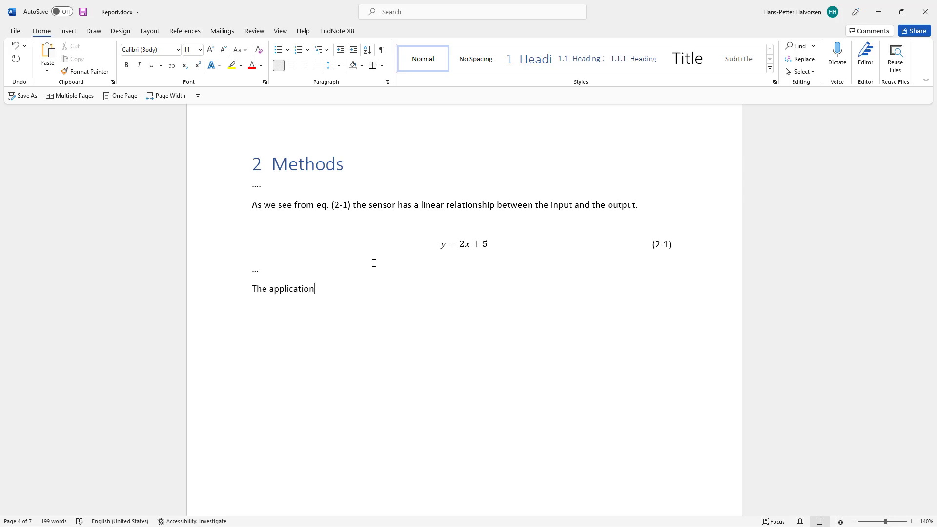
type("s are based on some pr")
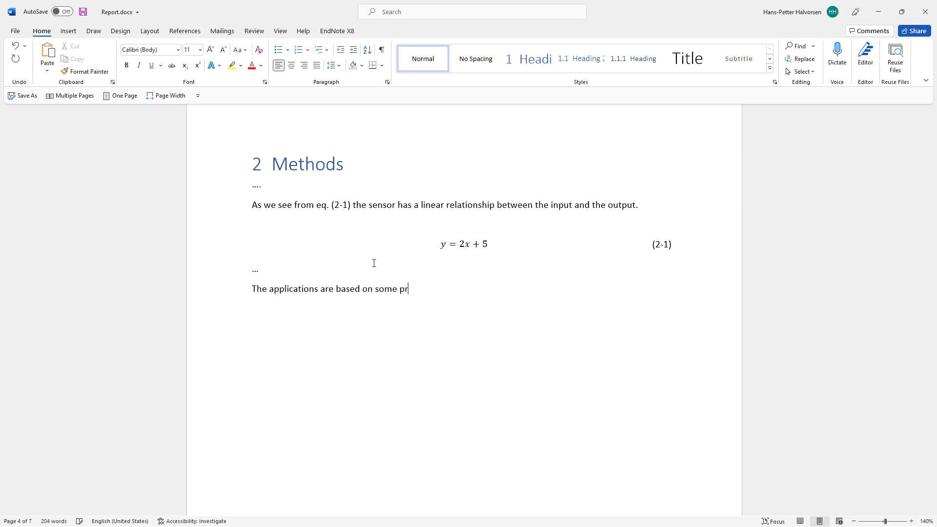
type("ogramming examples foun")
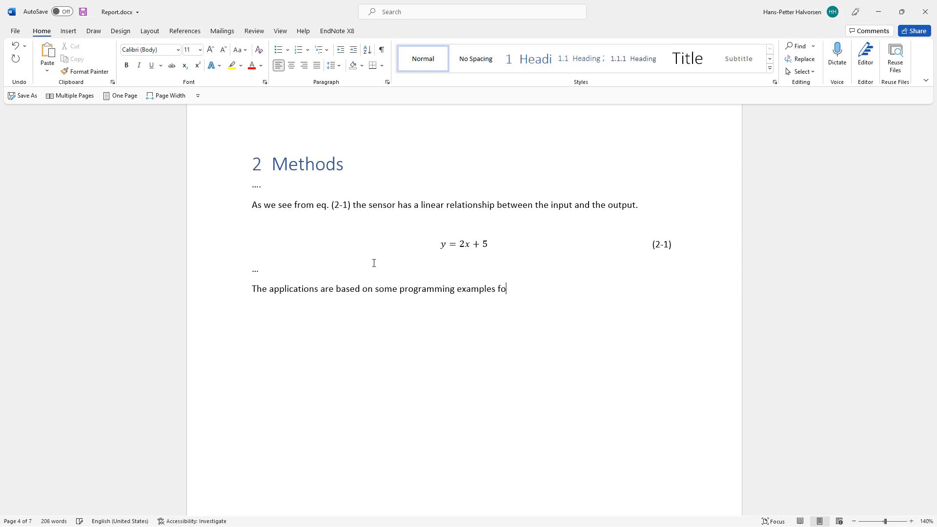
key("BackSpace")
key("BackSpace")
key("BackSpace")
type("rom")
Step: Start a new citation source at the end of the "programming examples from" sentence and choose Book as its source type
left_click(185, 31)
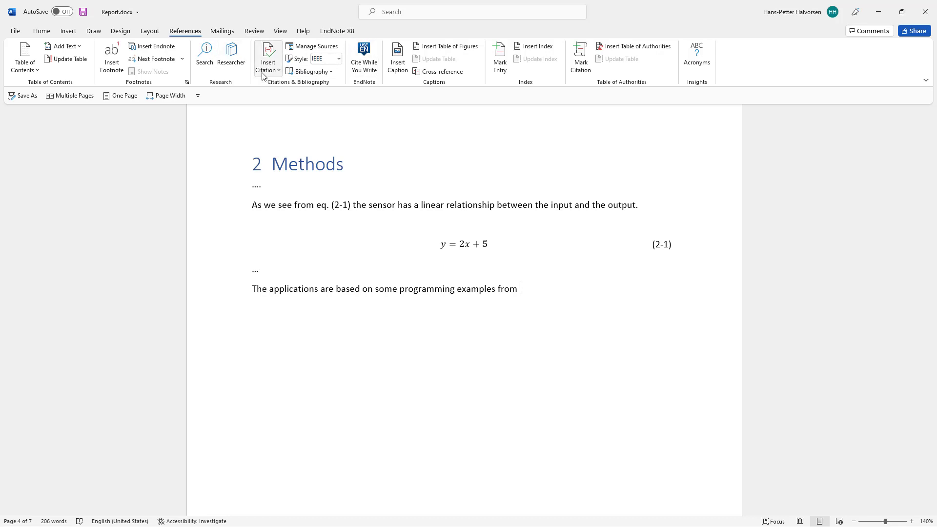
left_click(280, 70)
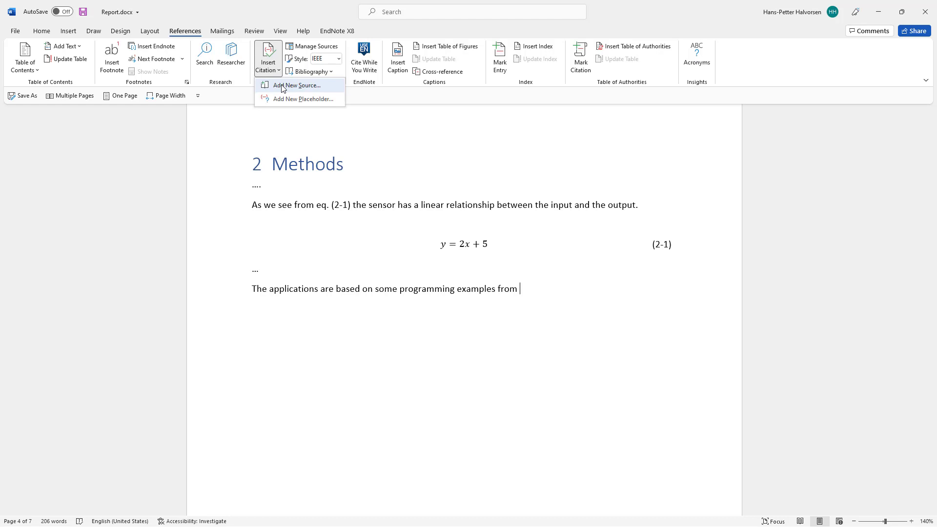
left_click(281, 87)
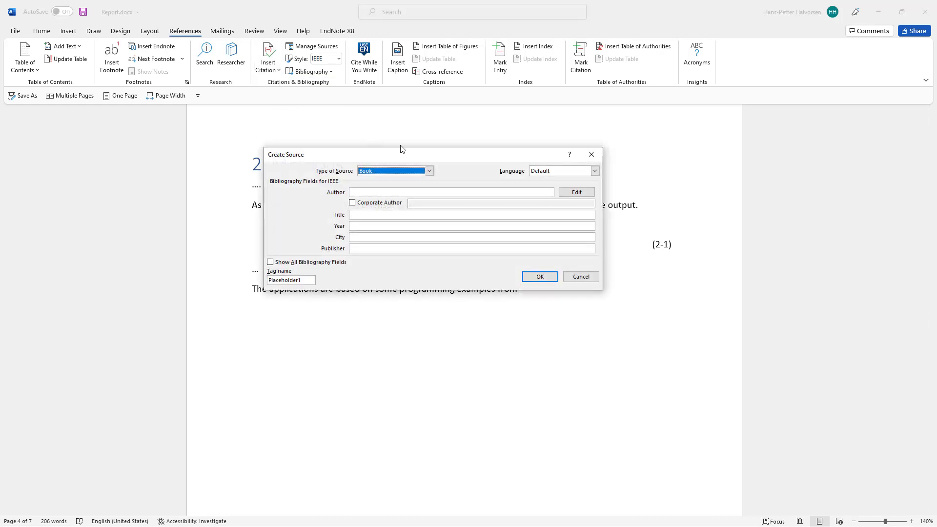
left_click_drag(457, 153, 471, 314)
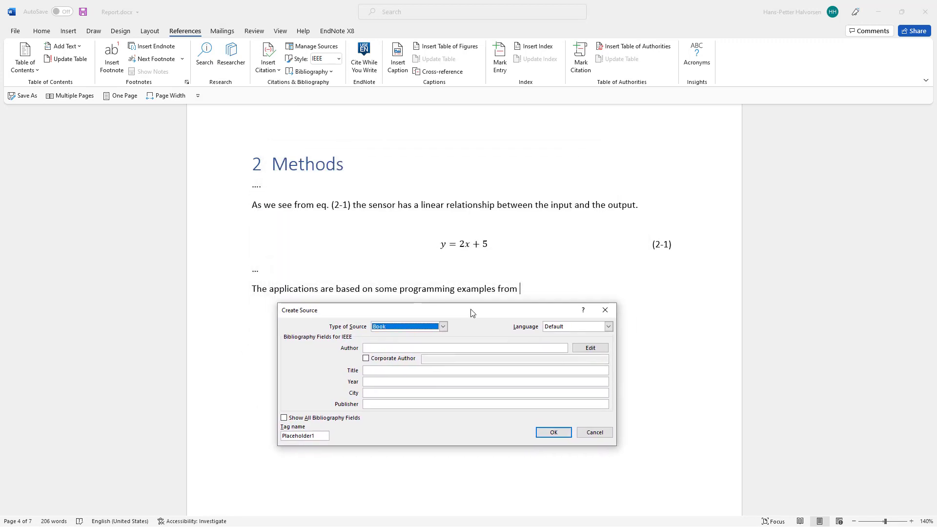
left_click(444, 327)
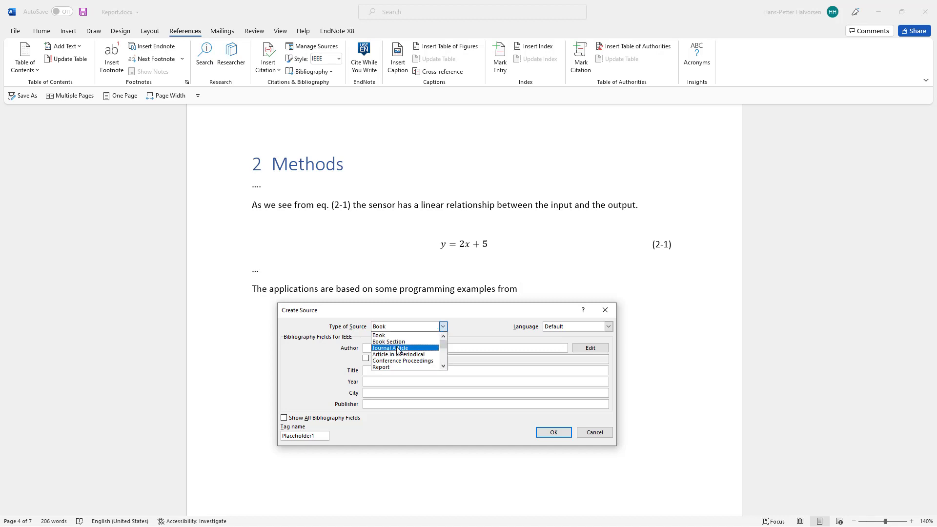
left_click(444, 365)
left_click(444, 365)
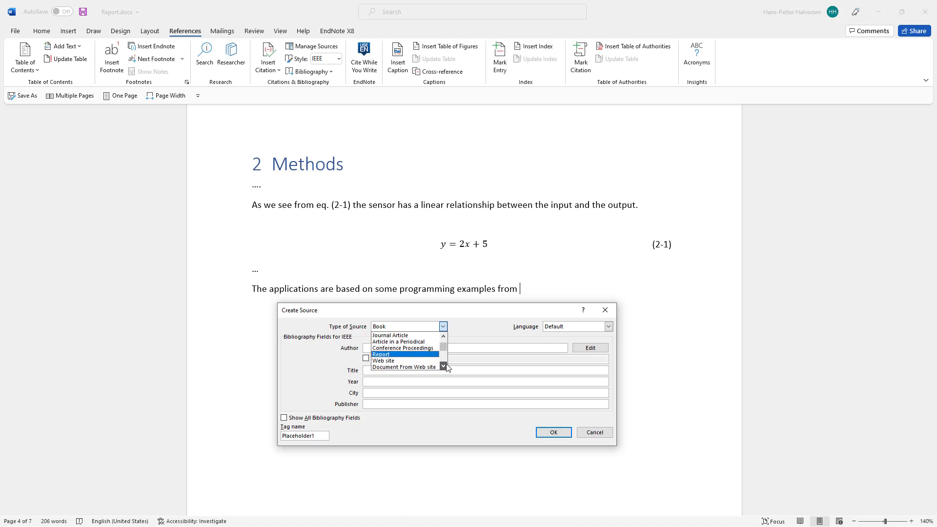
left_click(444, 336)
left_click(443, 336)
left_click(443, 336)
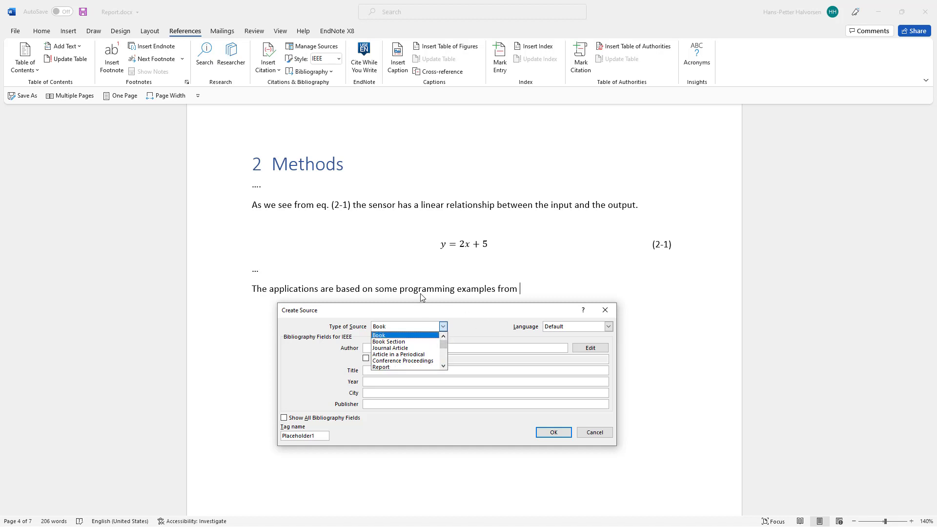
left_click(398, 336)
Step: Enter Elvis Presley as the book's author, "Web Programming" as its title and 2010 as its year
left_click(390, 347)
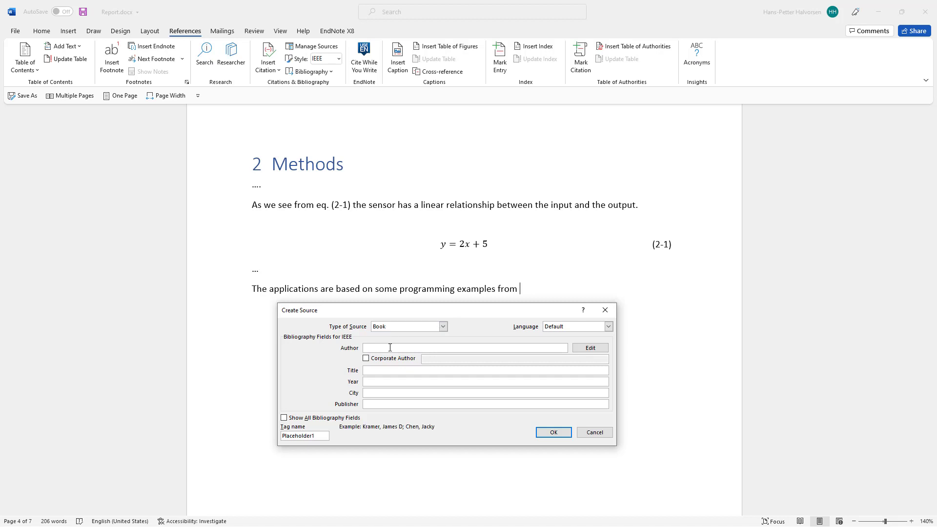
type("Elvis Presley")
left_click(407, 369)
type("Web")
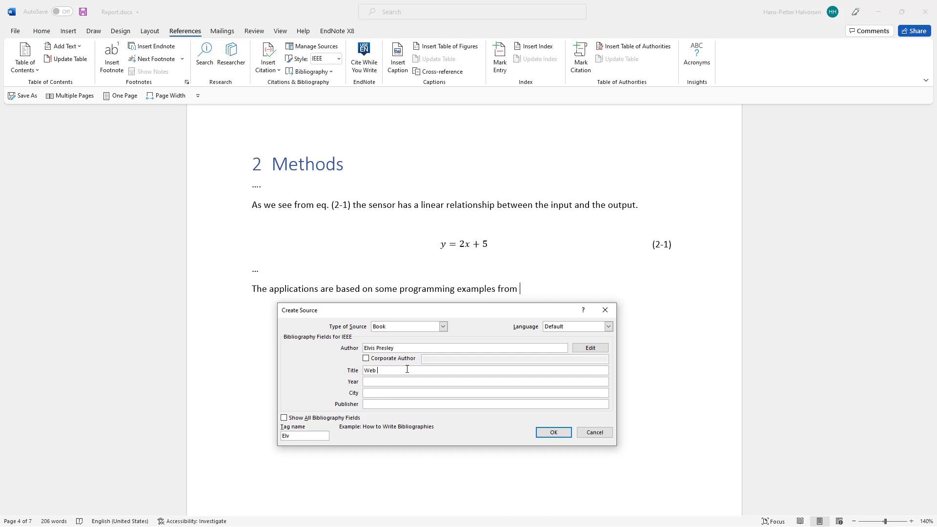
type(" Programming")
left_click(407, 382)
type("2010")
Step: Set the book source's publisher to Pearson
left_click(402, 405)
type("Perao")
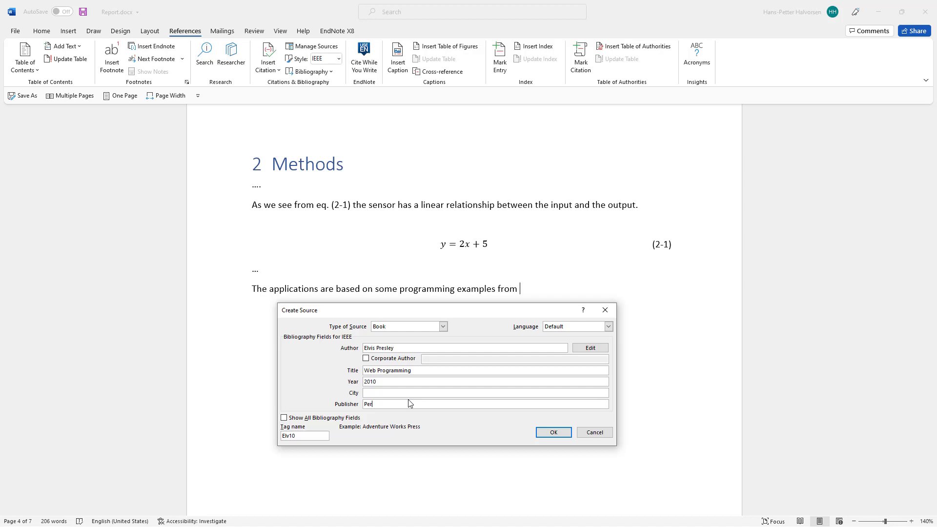
key("BackSpace")
key("BackSpace")
key("BackSpace")
type("rso")
Step: Show all bibliography fields of the book source and examine the recommended and additional fields
left_click(284, 418)
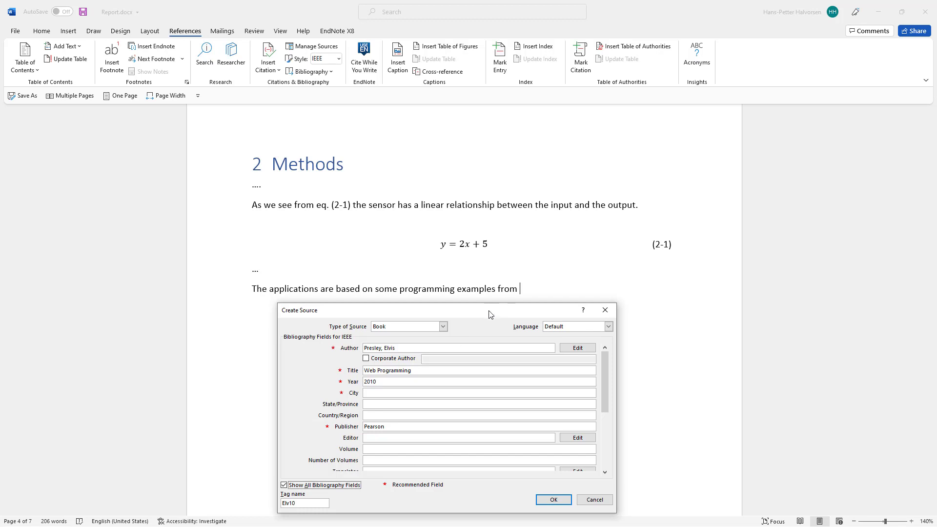
left_click_drag(489, 311, 327, 183)
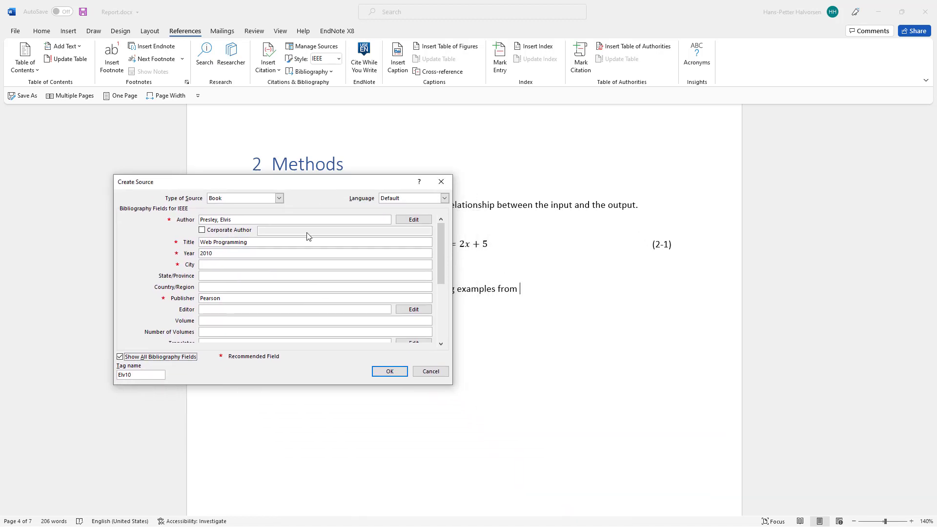
left_click(215, 265)
key("Tab")
left_click(216, 309)
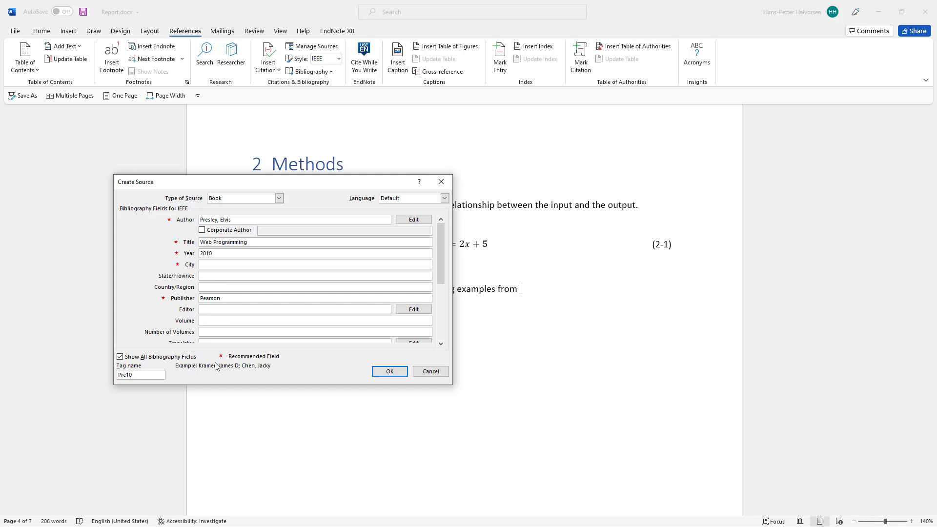
left_click(442, 346)
left_click(442, 345)
left_click(443, 346)
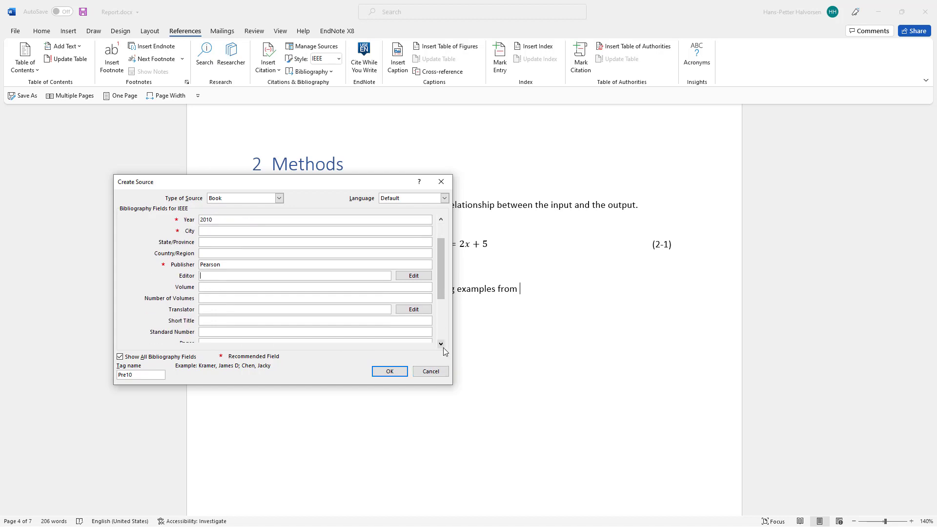
left_click(442, 347)
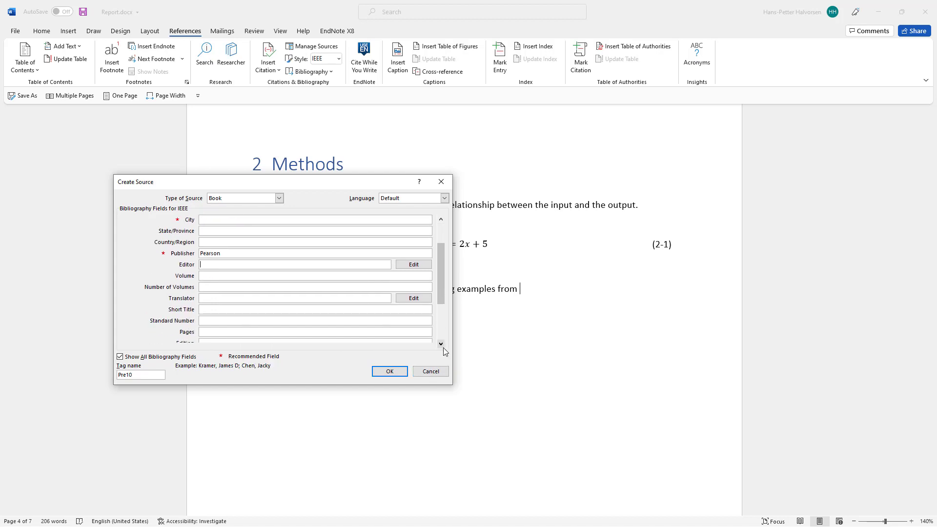
left_click(224, 309)
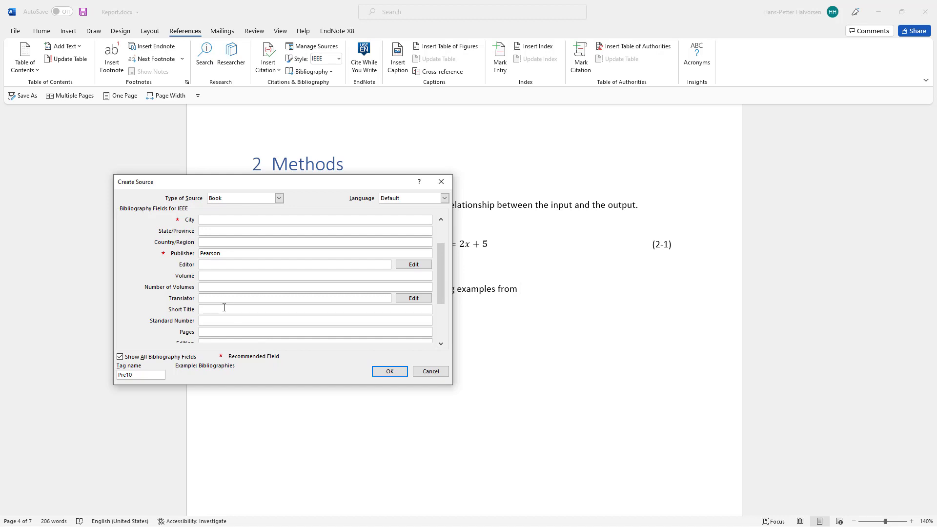
scroll(224, 307, "up", 2)
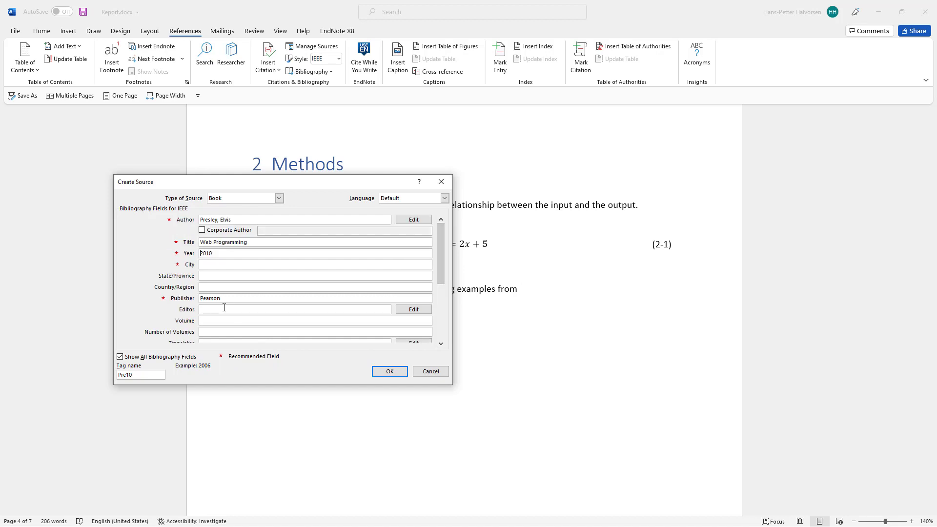
left_click(237, 256)
left_click(252, 220)
left_click(266, 243)
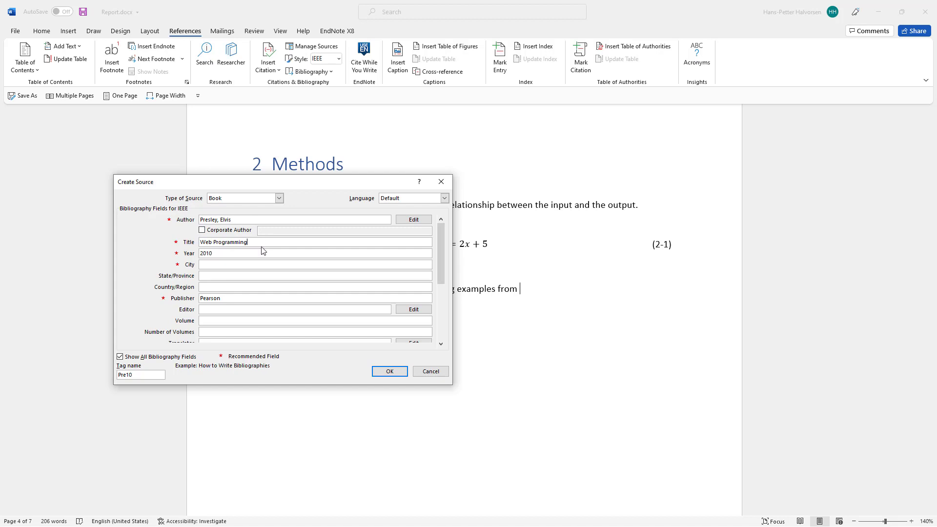
left_click(226, 254)
Step: Confirm the Web Programming source to insert its citation after "from", and end the sentence with a period
left_click_drag(354, 188, 304, 257)
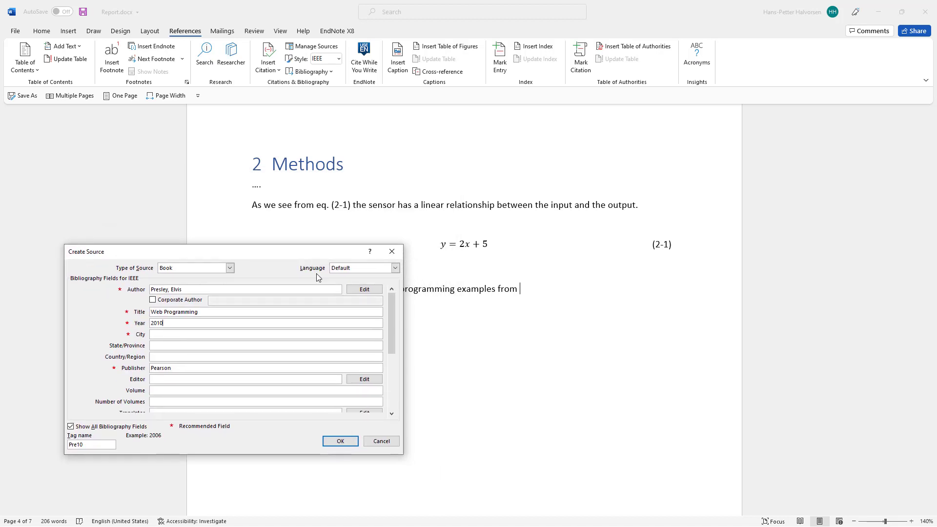
left_click(345, 442)
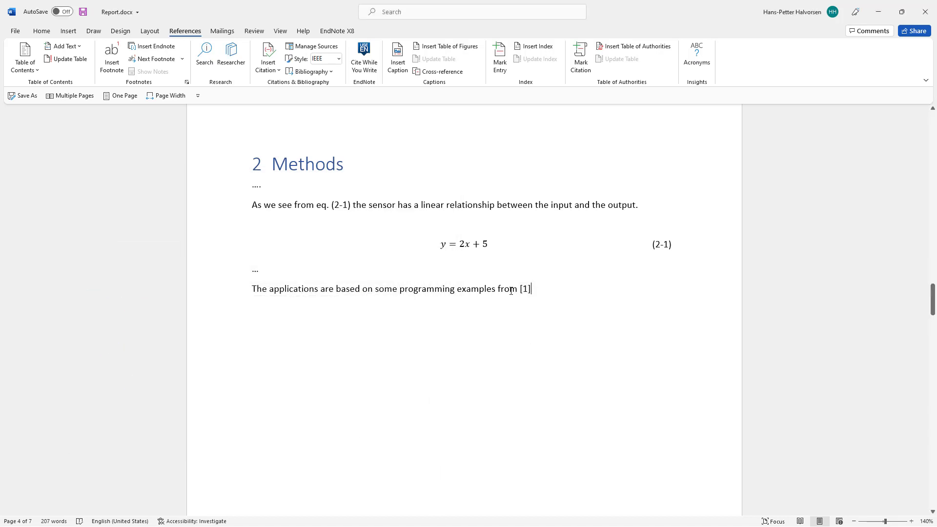
left_click_drag(536, 288, 512, 289)
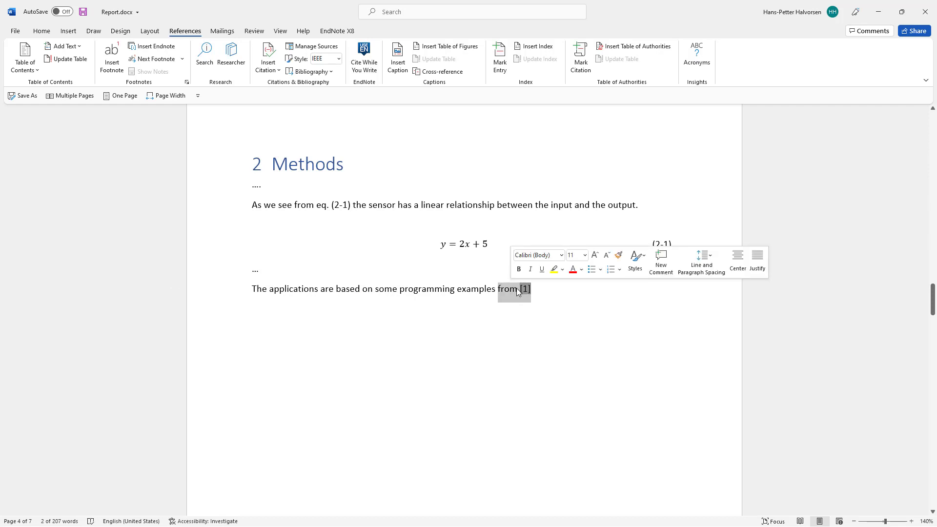
left_click(557, 289)
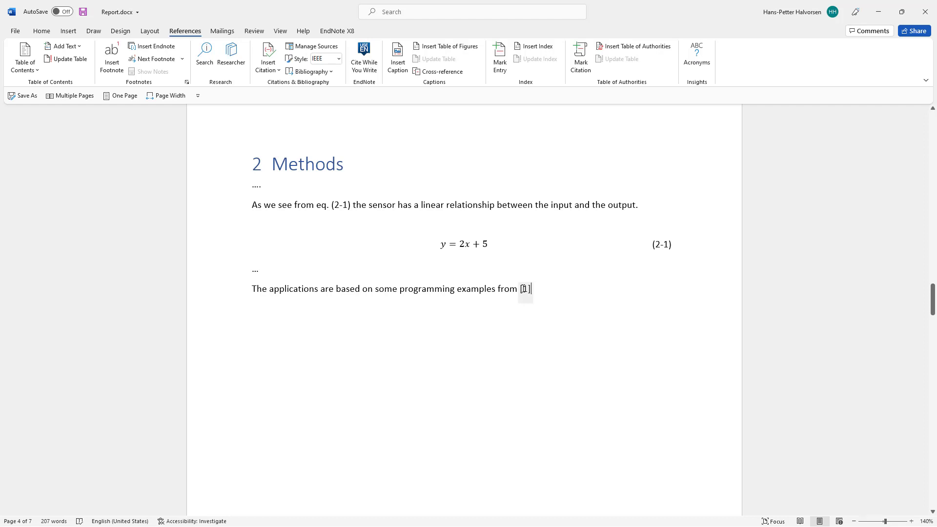
type(".")
Step: Add a paragraph "..." and below it a paragraph reading "The methods used in the .. is from"
type("..")
type("Th")
type("e Met")
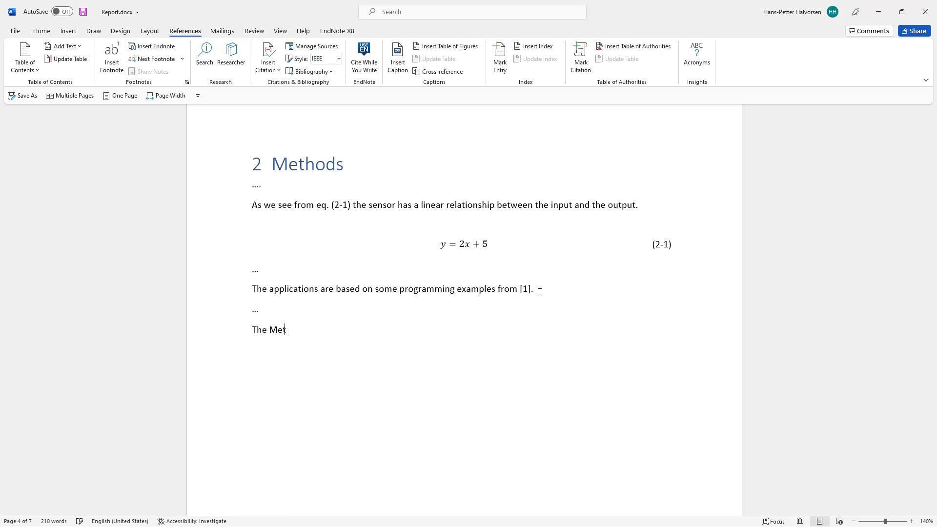
type("hods us")
key("ctrl+Left")
key("ctrl+Left")
key("Right")
key("BackSpace")
type("m")
left_click(383, 333)
type("ed in the .. is from")
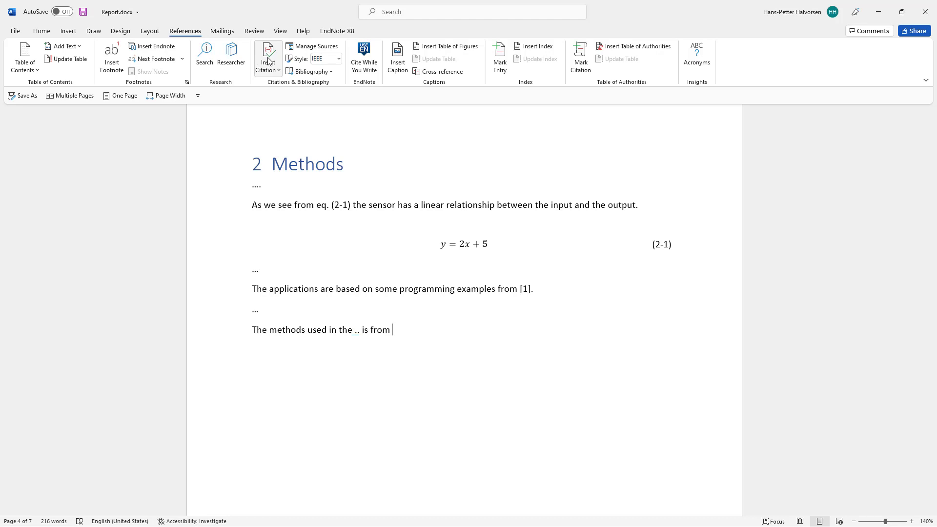
Step: Start another new book source for a citation at the end of this sentence, with Sylvester Stallone as author
left_click(261, 51)
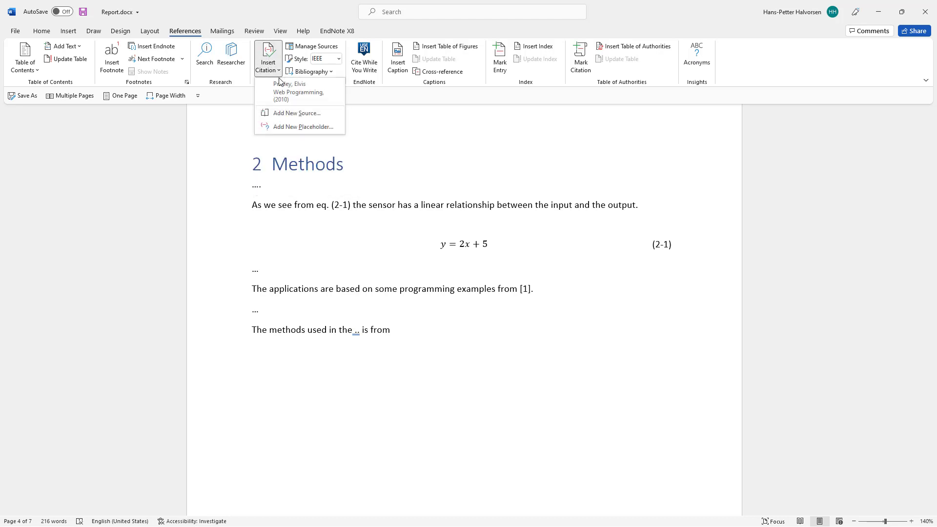
left_click(293, 113)
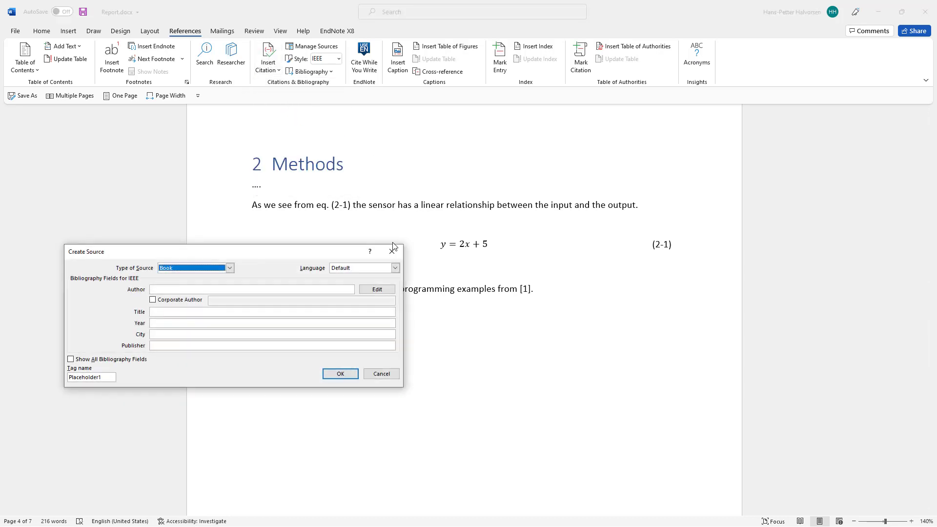
left_click_drag(282, 251, 505, 365)
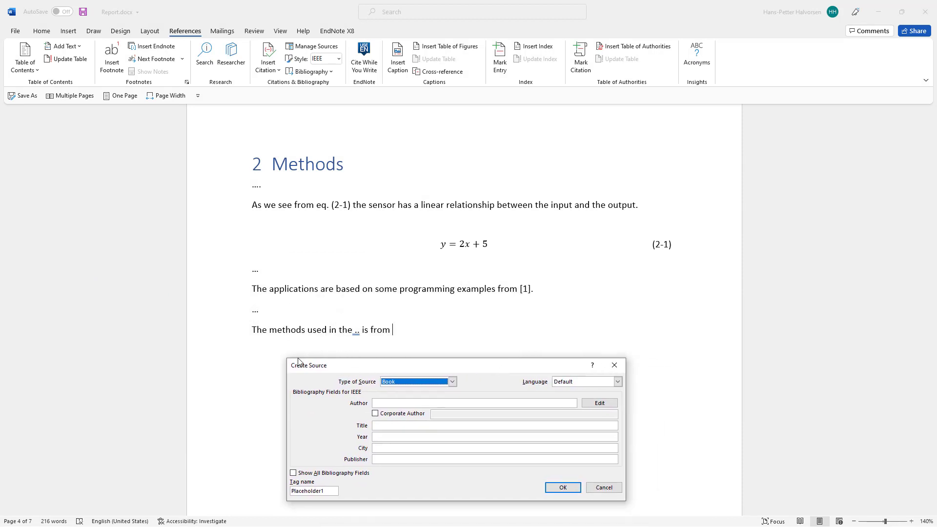
left_click(400, 405)
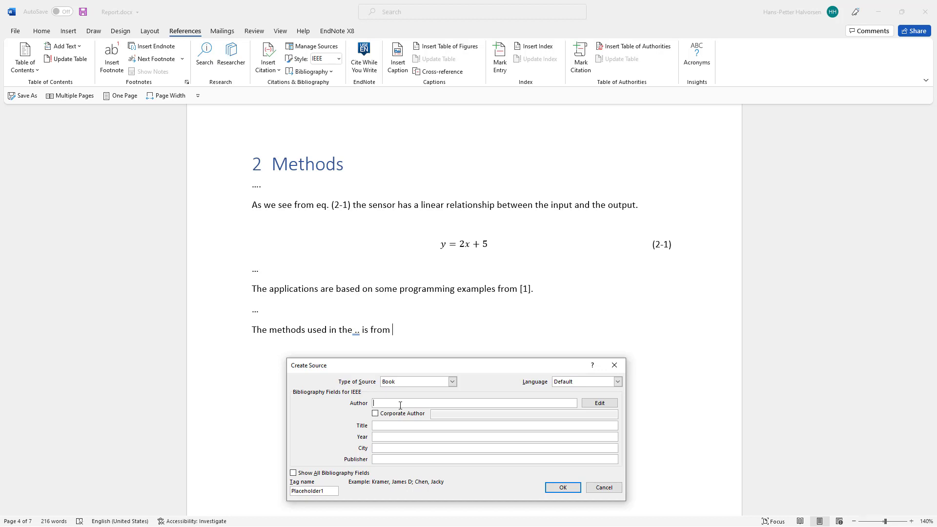
type("Sylvese")
key("BackSpace")
type("ter Stallone")
Step: Enter "Mathematical Methods" as the title of the new book source
left_click(410, 428)
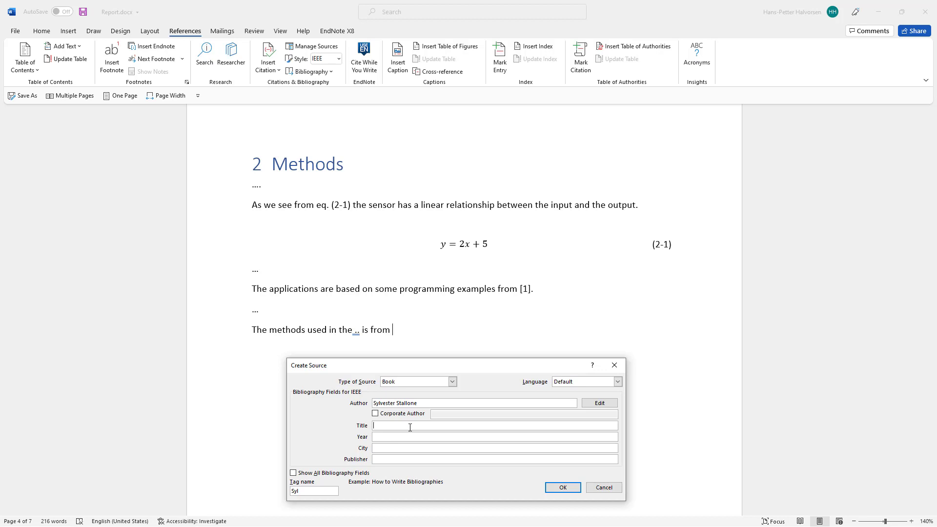
type("Mathema")
type("te")
type("ma")
key("BackSpace")
key("BackSpace")
type("ical Metho")
Step: Set the new book source's year to 2015 and its publisher to Pearson
left_click(412, 436)
type("2015")
left_click(427, 459)
type("Pearso")
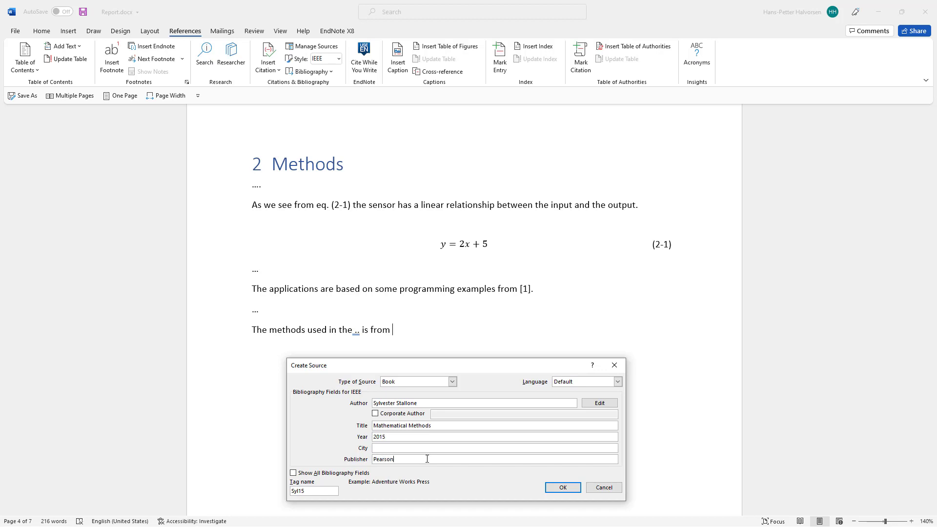
type("n")
Step: Confirm the Mathematical Methods source to insert its citation, and end the methods sentence with a period
left_click(563, 487)
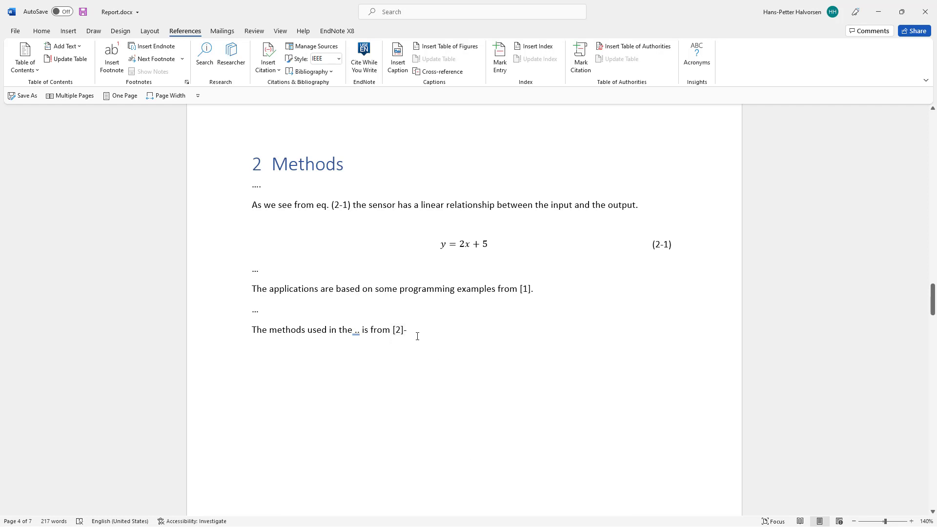
type(".")
left_click_drag(440, 329, 226, 287)
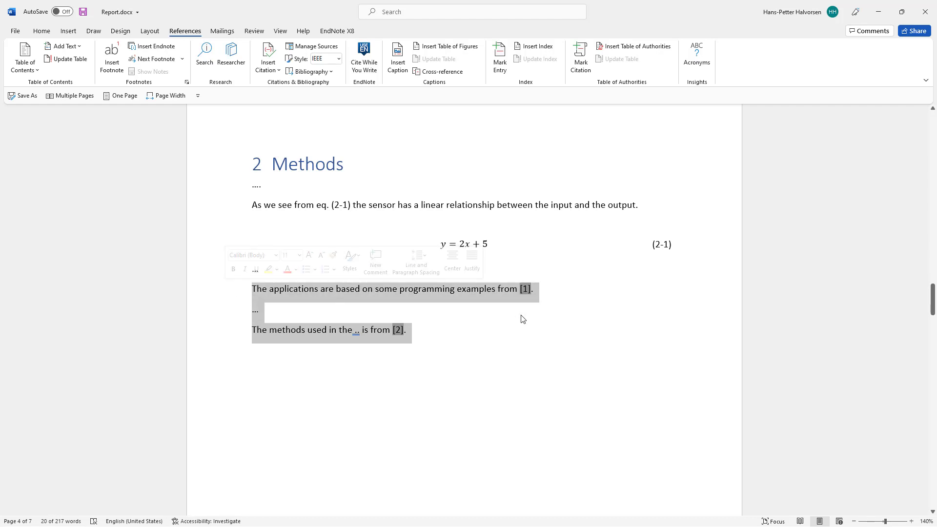
left_click_drag(542, 288, 498, 290)
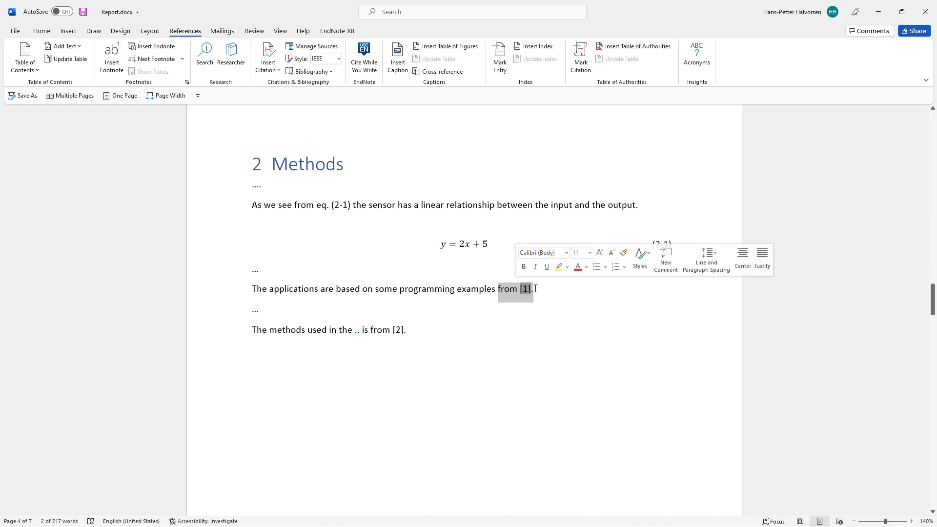
left_click(428, 332)
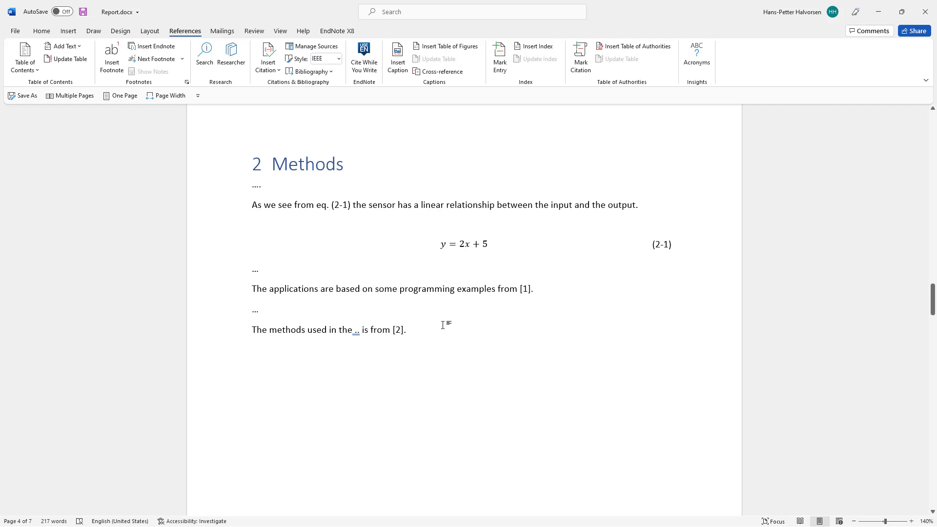
Step: Add a new line below the Conclusions placeholder text and insert a page break there to start a new page
scroll(441, 325, "down", 15)
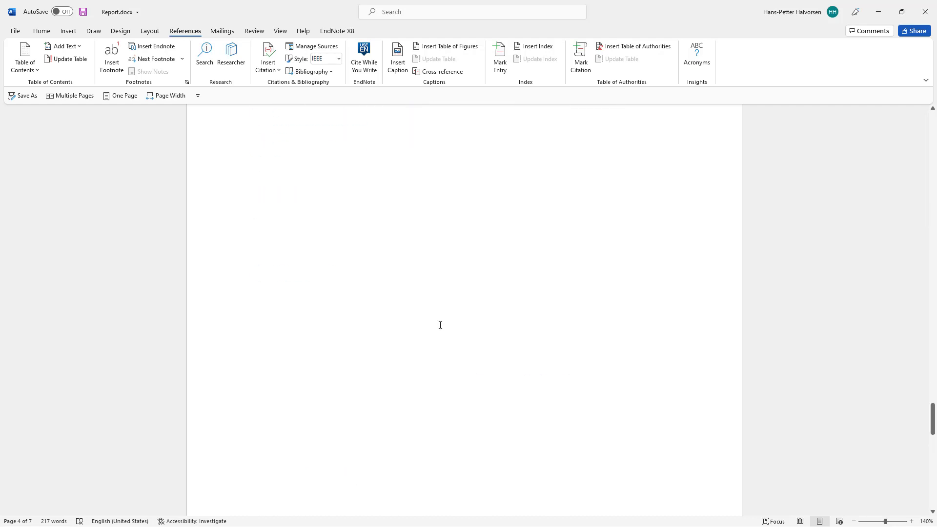
scroll(440, 326, "down", 12)
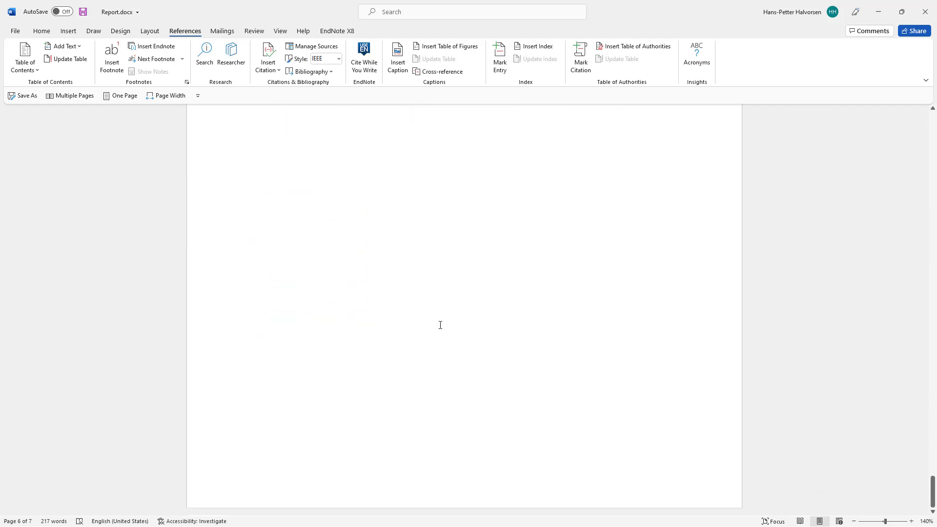
scroll(439, 324, "up", 5)
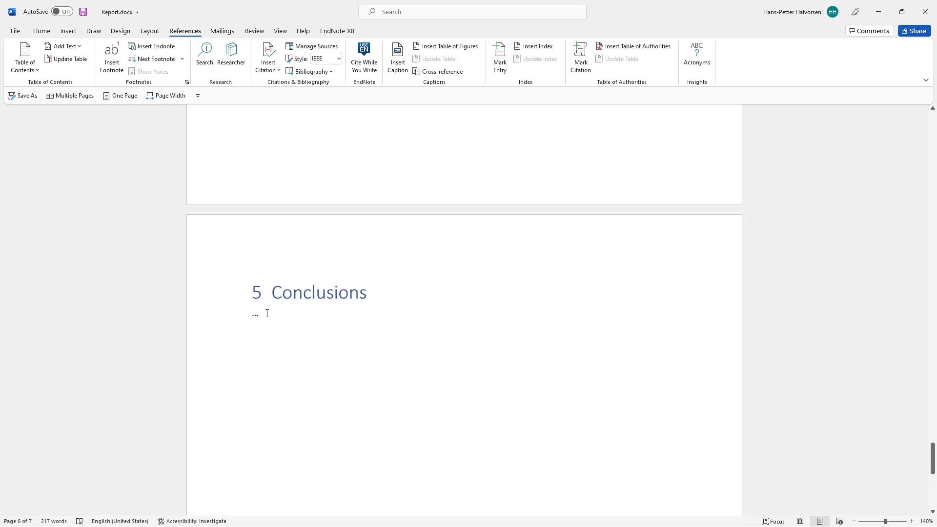
left_click(267, 313)
key("Return")
left_click(68, 31)
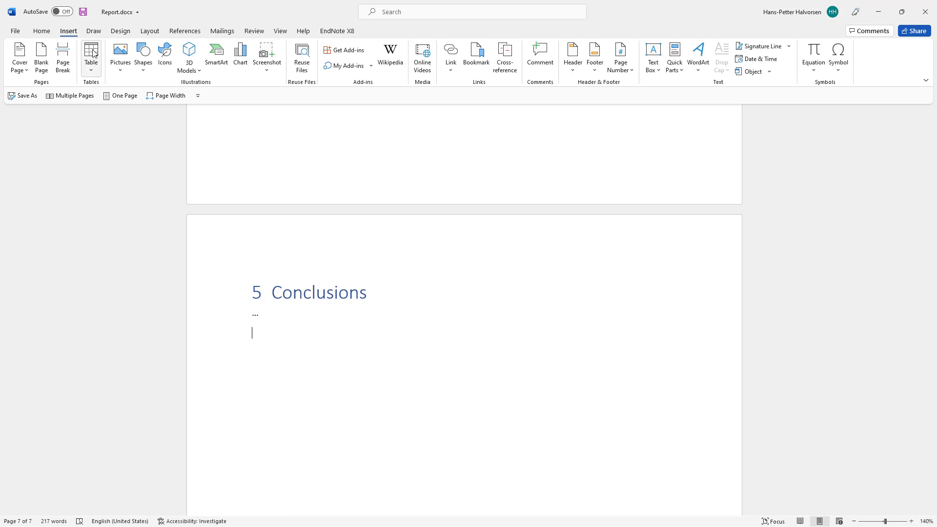
left_click(63, 58)
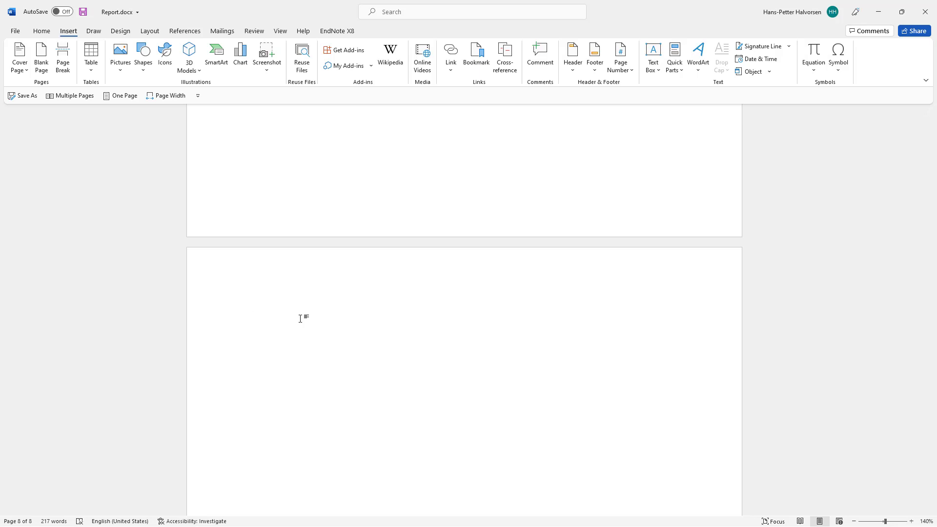
Step: Insert an automatic bibliography on the new last page using the built-in References format
left_click(183, 33)
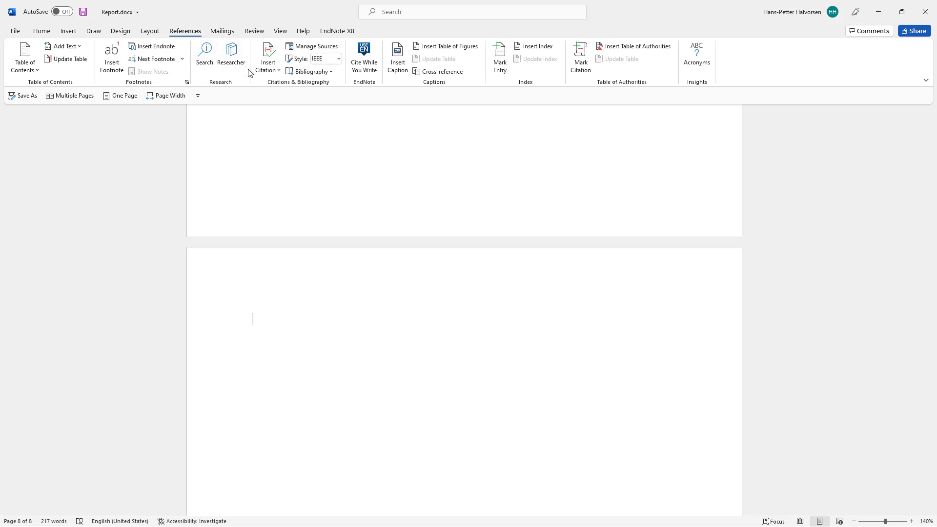
left_click(331, 73)
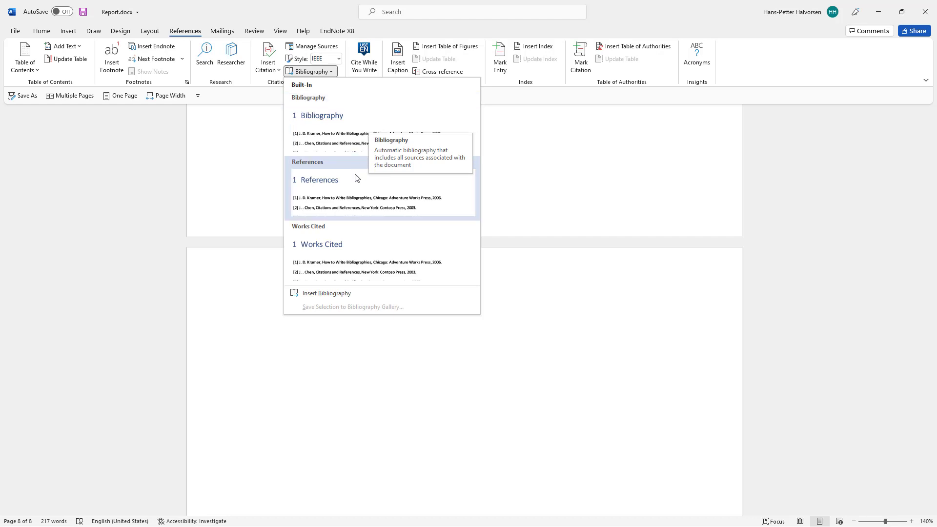
left_click(333, 202)
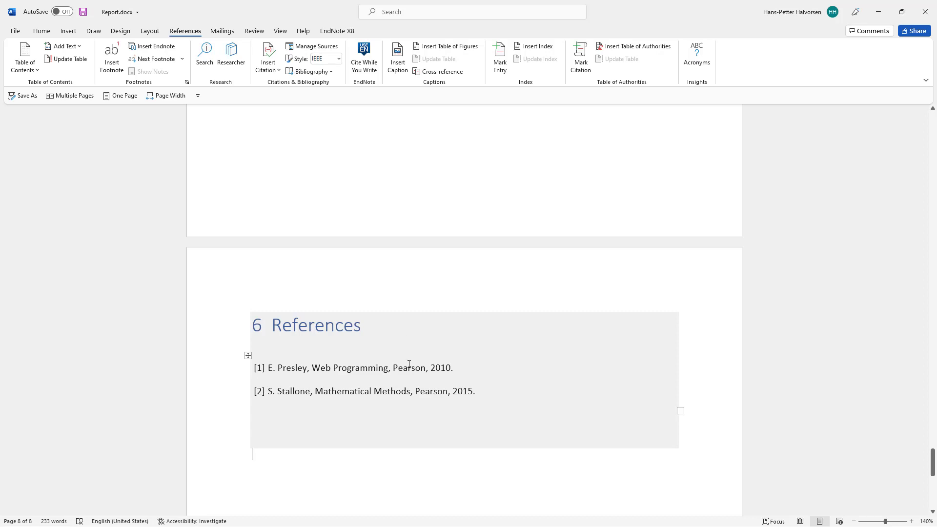
Step: Compare the citations in the Methods chapter with the reference list, and look through the saved citation sources and built-in bibliography formats
scroll(416, 408, "up", 20)
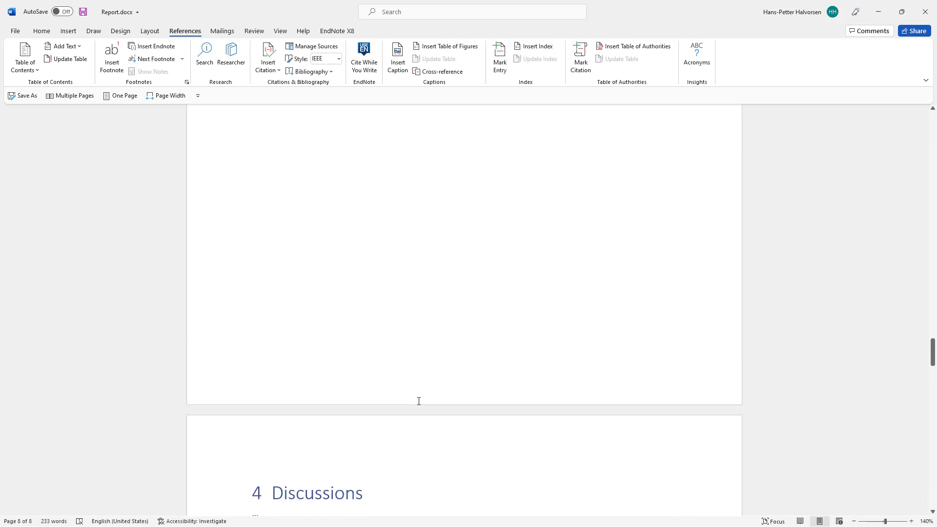
scroll(417, 400, "up", 15)
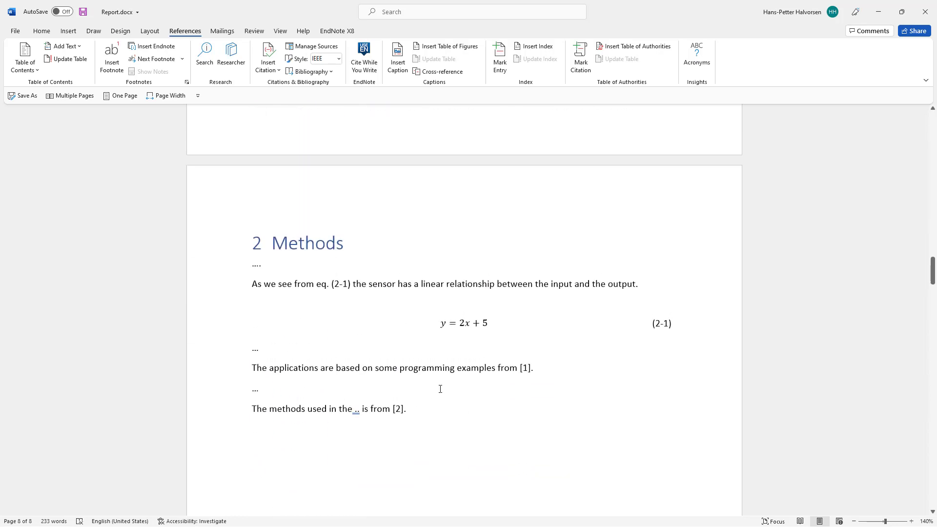
left_click_drag(430, 399, 245, 356)
left_click(268, 356)
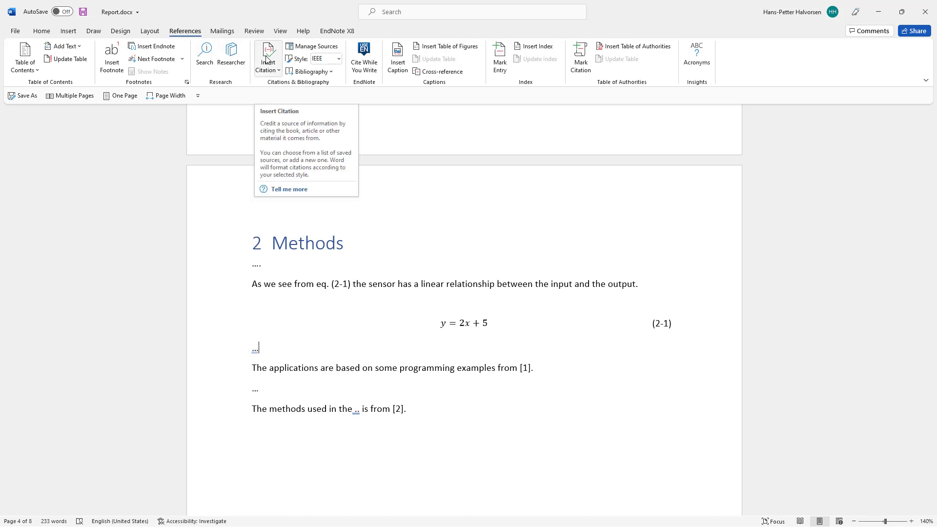
left_click(277, 72)
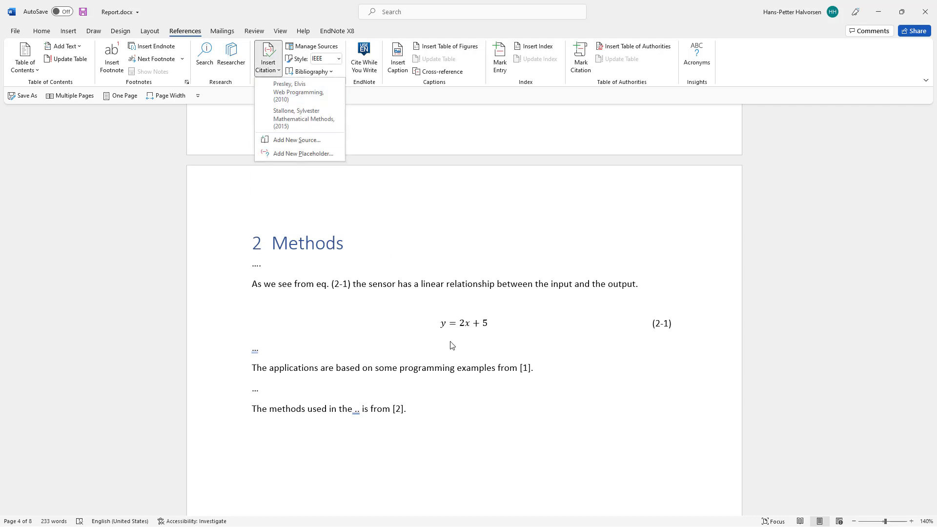
left_click(547, 366)
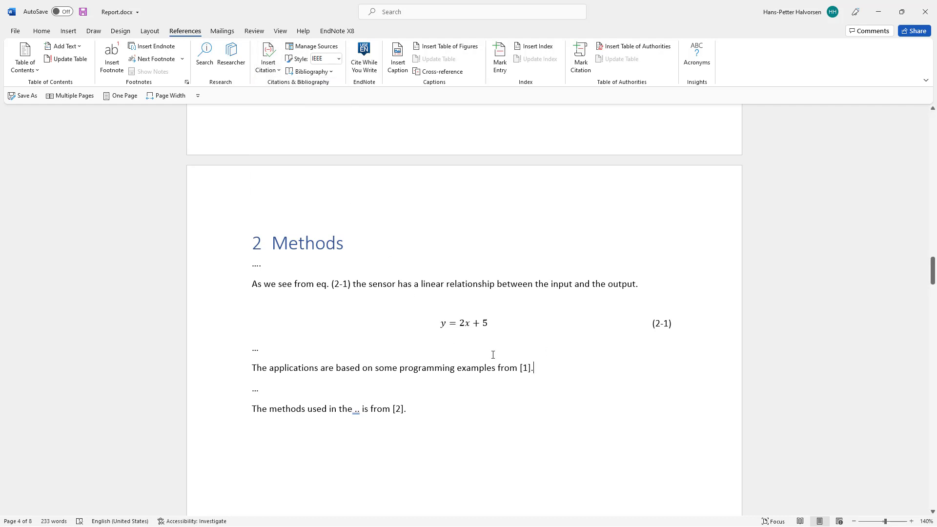
scroll(435, 344, "down", 20)
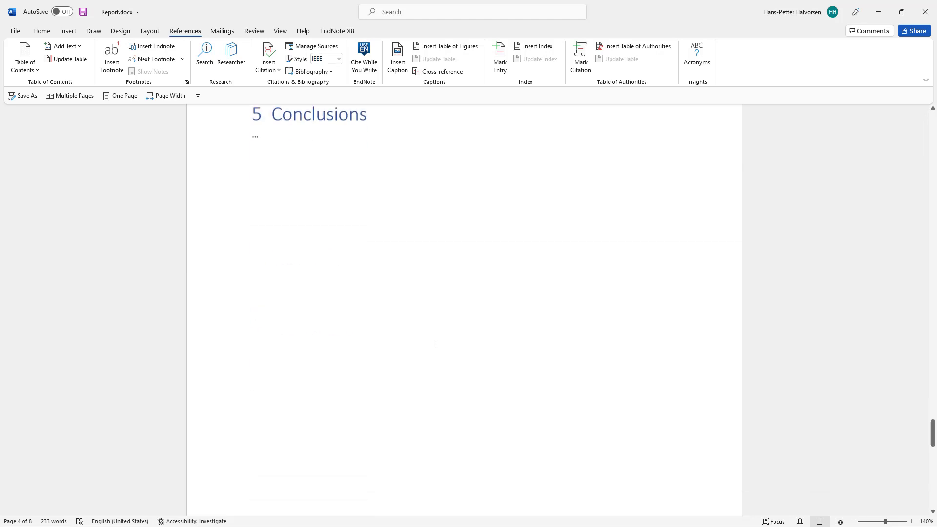
scroll(435, 345, "down", 15)
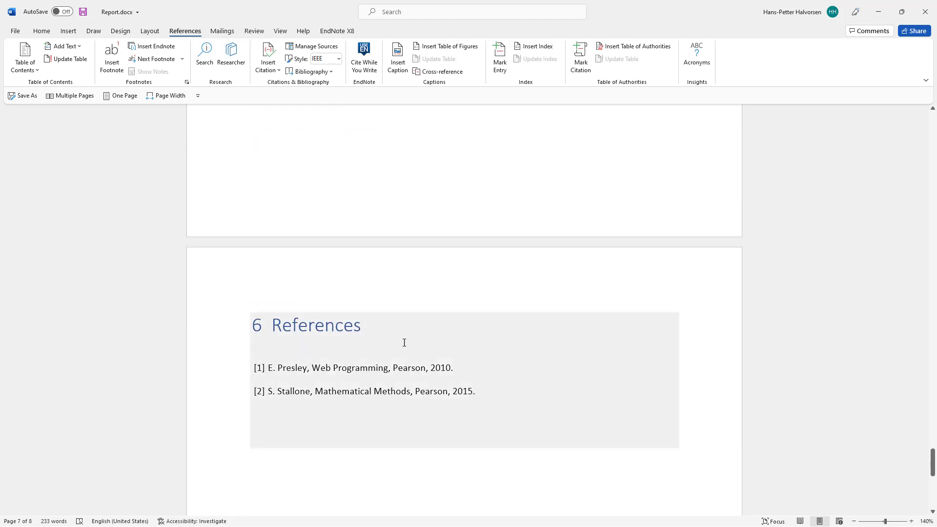
left_click(375, 332)
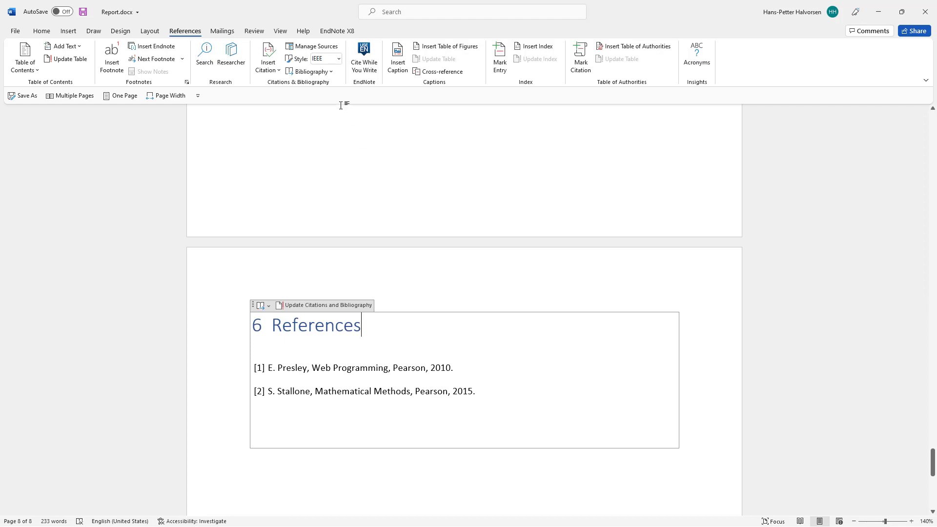
left_click(330, 73)
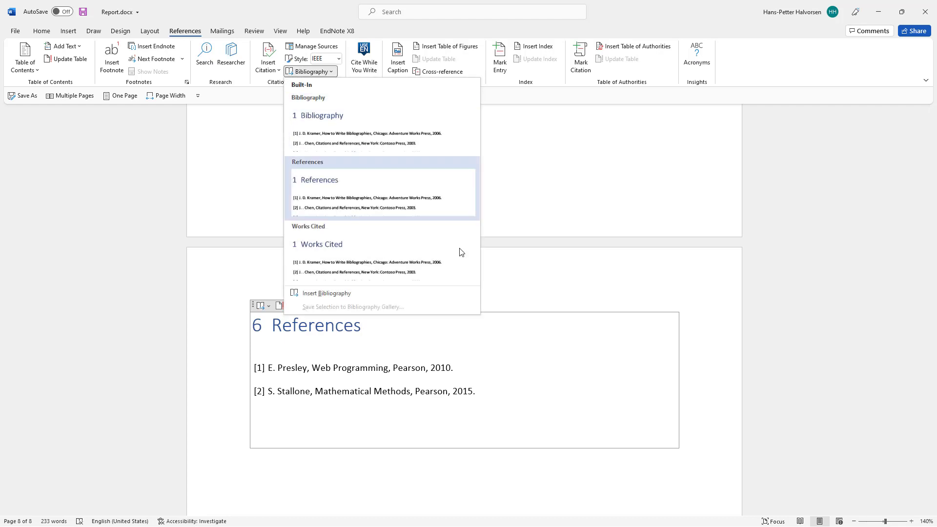
left_click(525, 347)
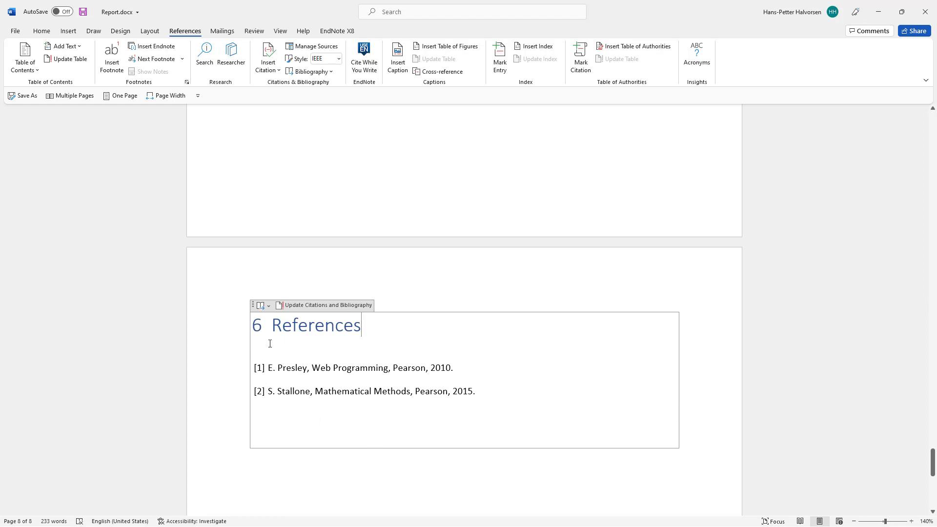
Step: Return to the Methods chapter and examine the citation styles available for the document's references
scroll(448, 359, "up", 10)
scroll(447, 358, "up", 6)
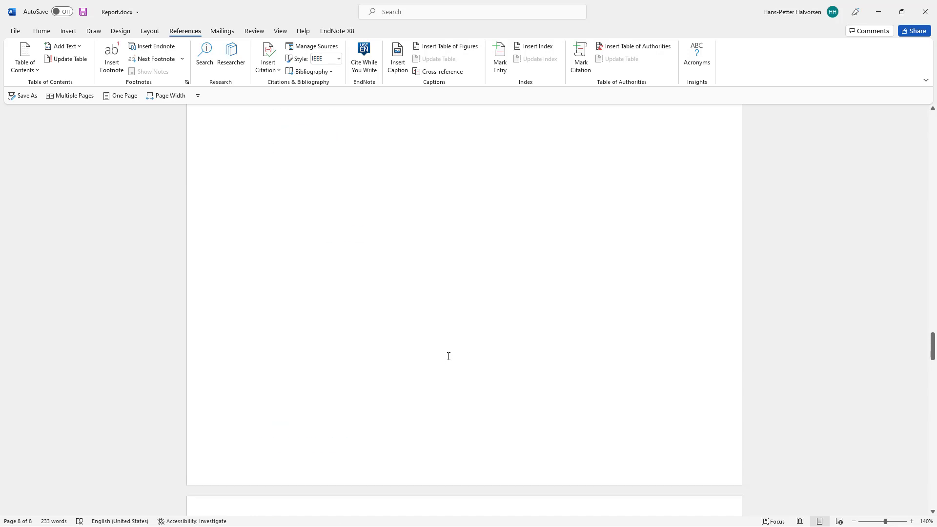
right_click(259, 393)
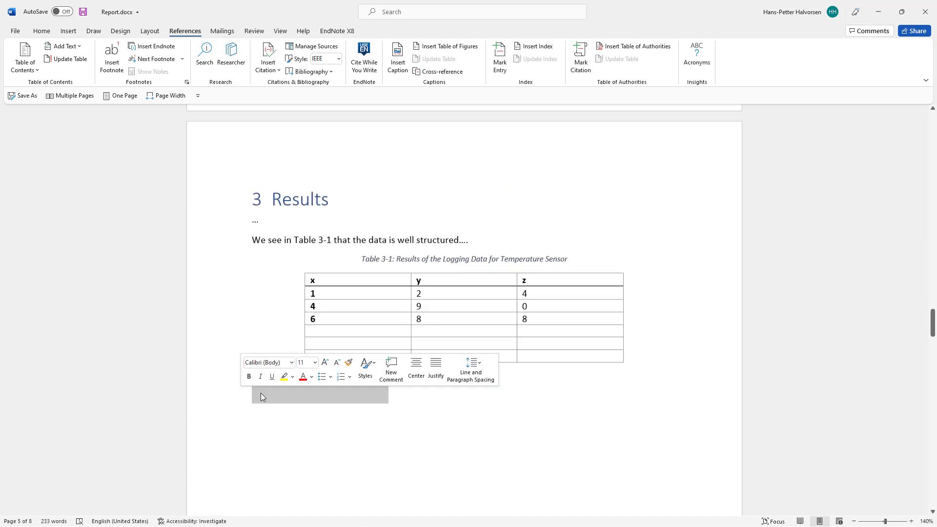
key("Escape")
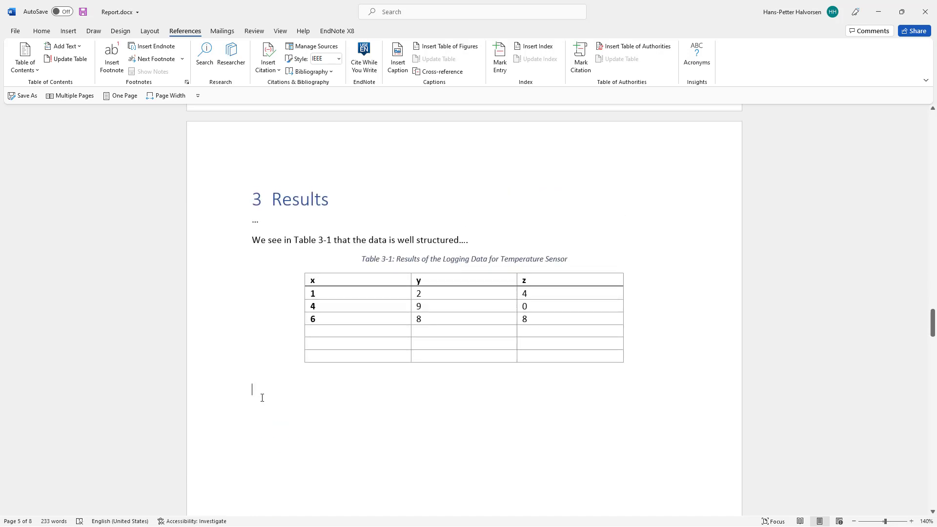
key("shift+F5")
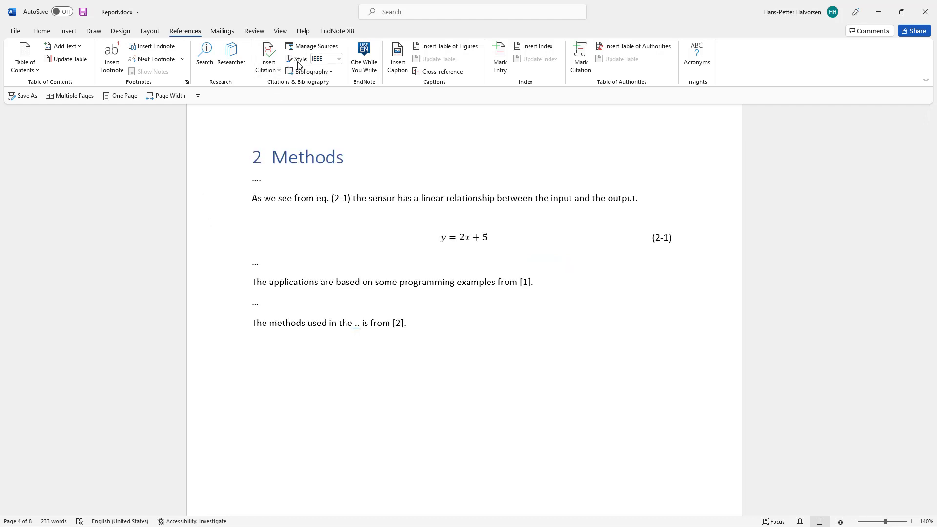
left_click(339, 59)
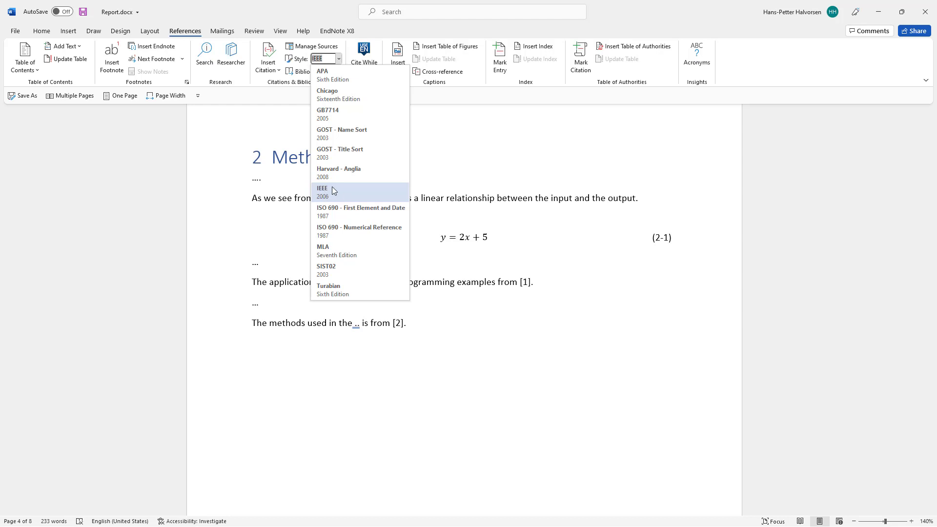
left_click(454, 324)
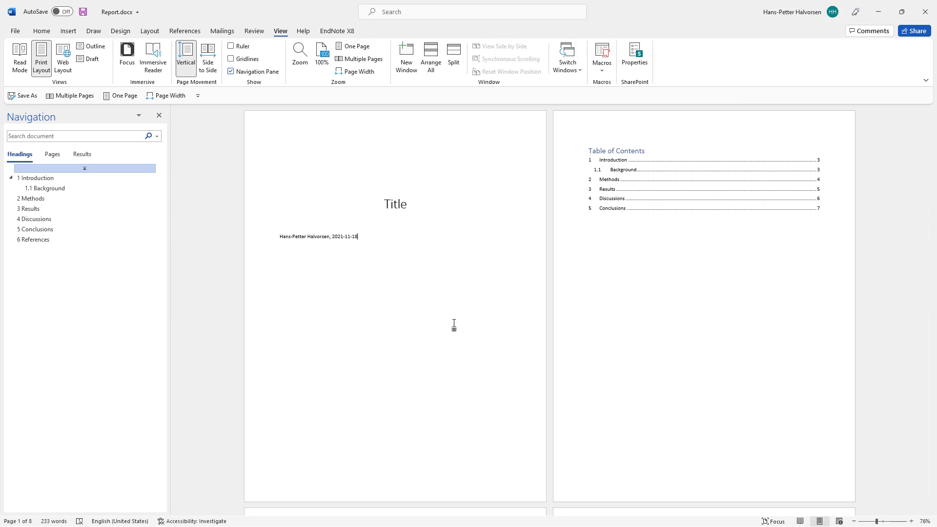
double_click(398, 204)
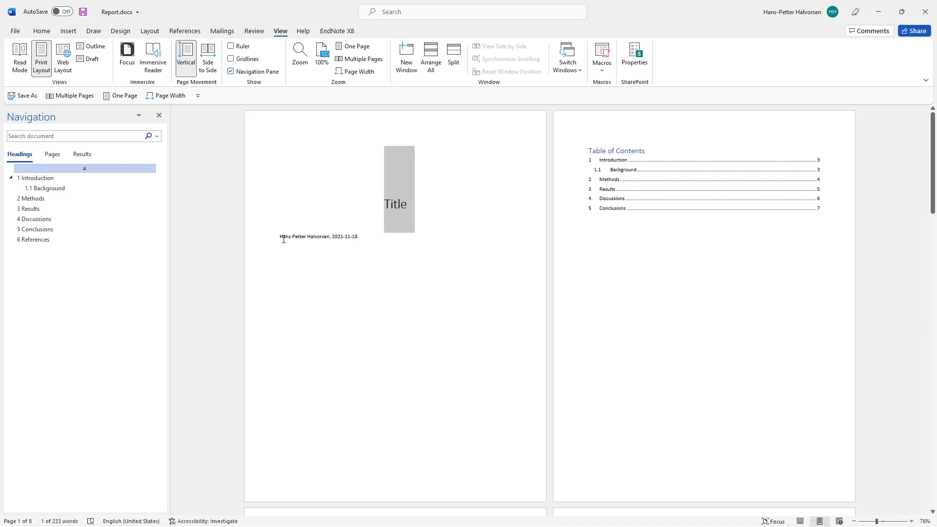
left_click(370, 237)
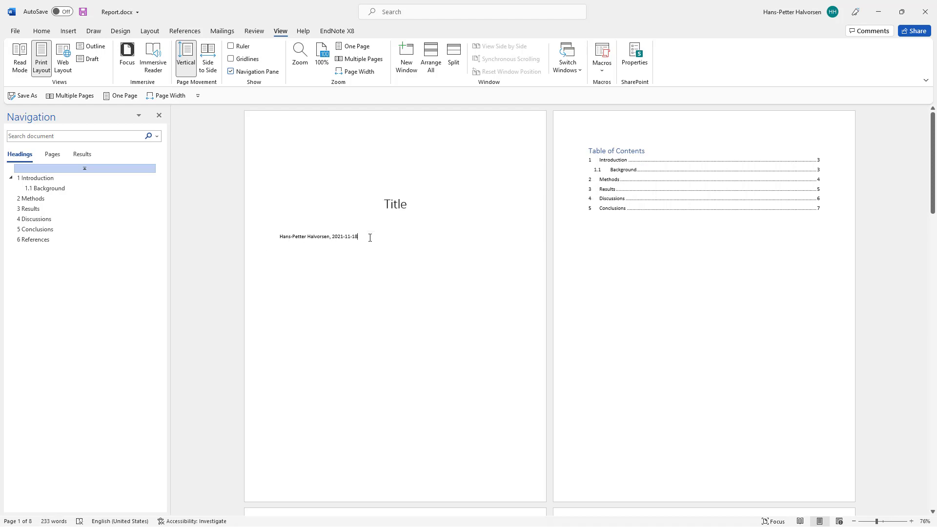
double_click(395, 205)
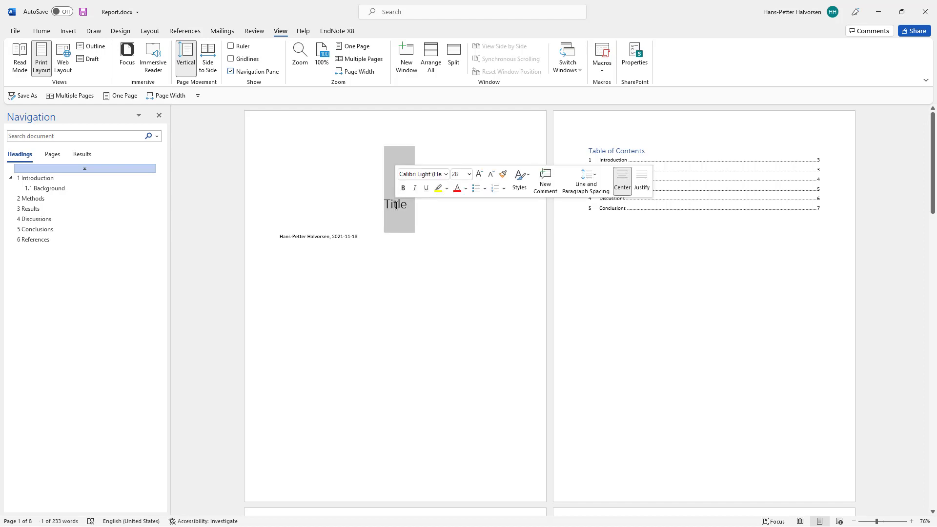
left_click(395, 249)
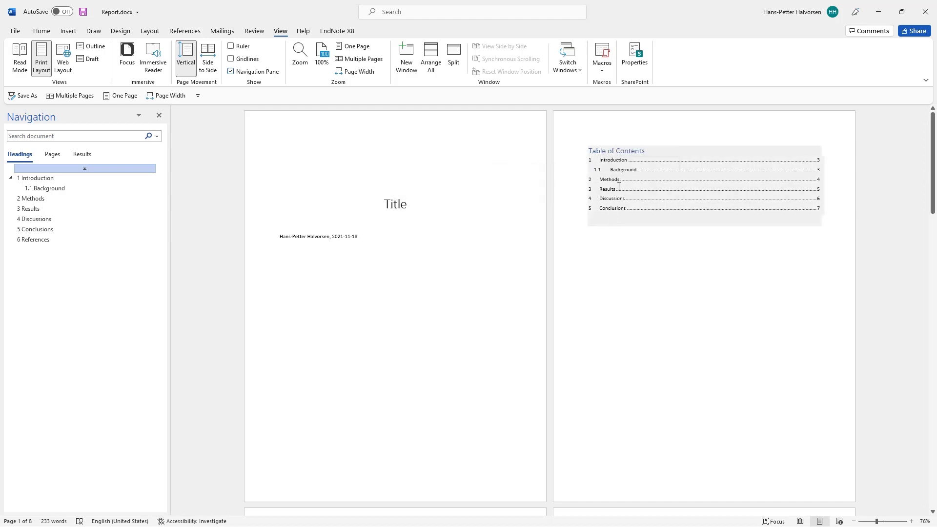
Step: Update the entire table of contents to include all current headings and page numbers
left_click(619, 195)
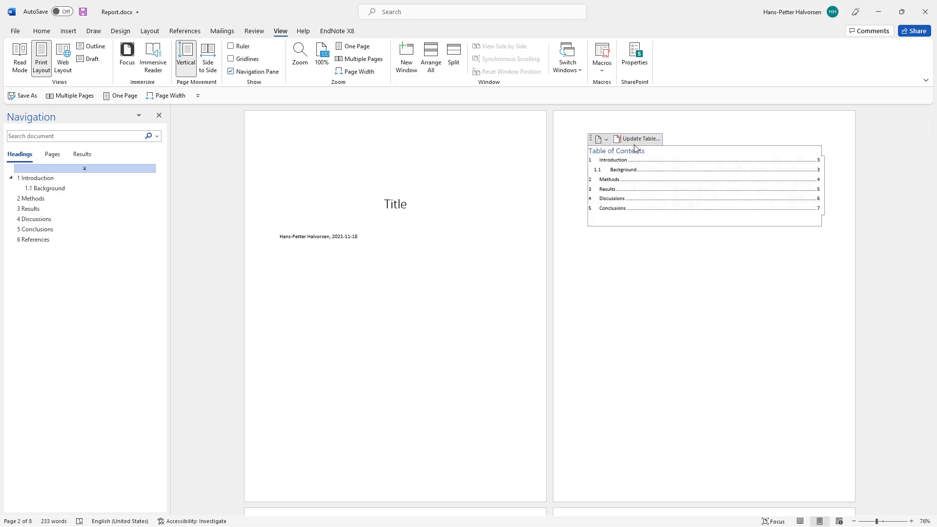
left_click(638, 142)
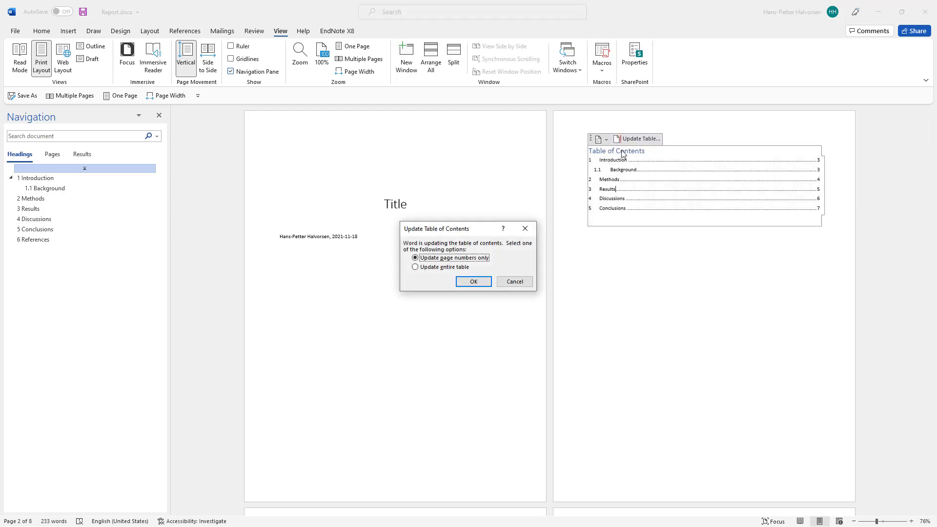
left_click(464, 267)
left_click(474, 282)
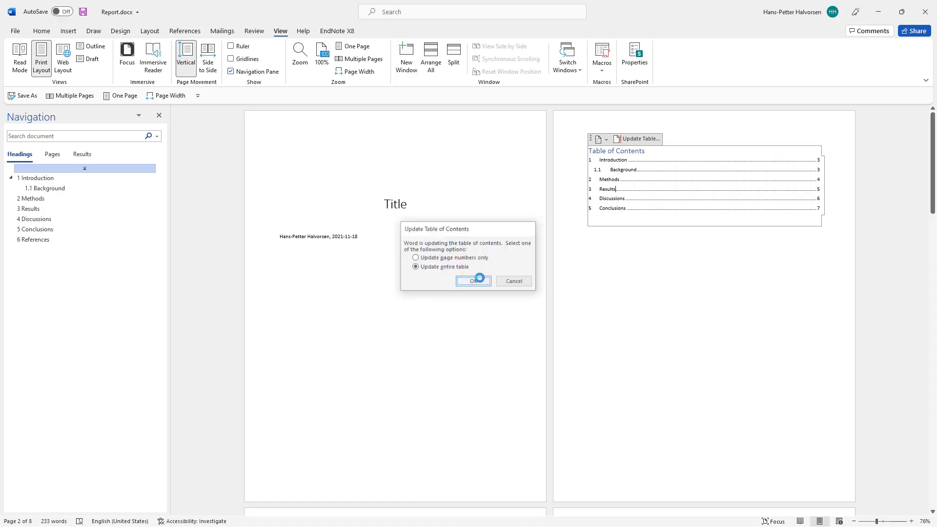
left_click(644, 274)
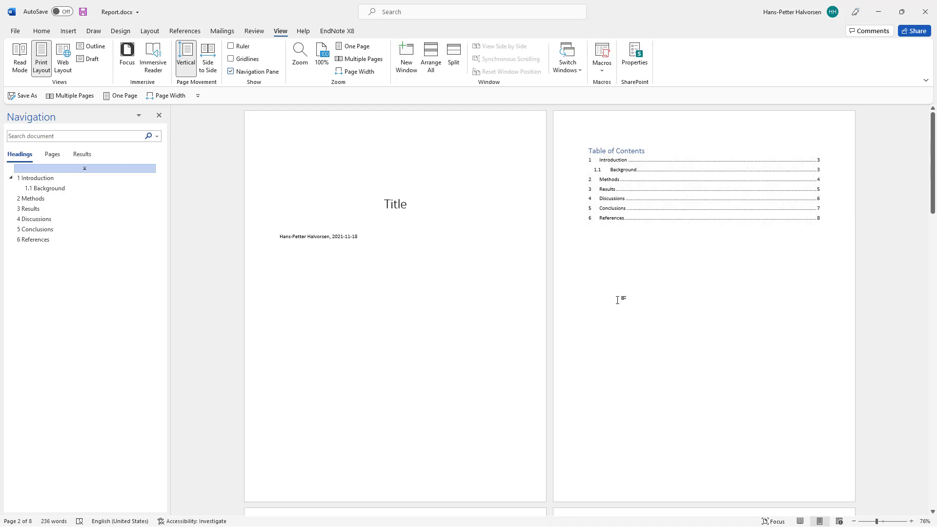
Step: Examine how the Introduction chapter ends after the Background section and locate the page break command for separating chapters
scroll(618, 299, "down", 6)
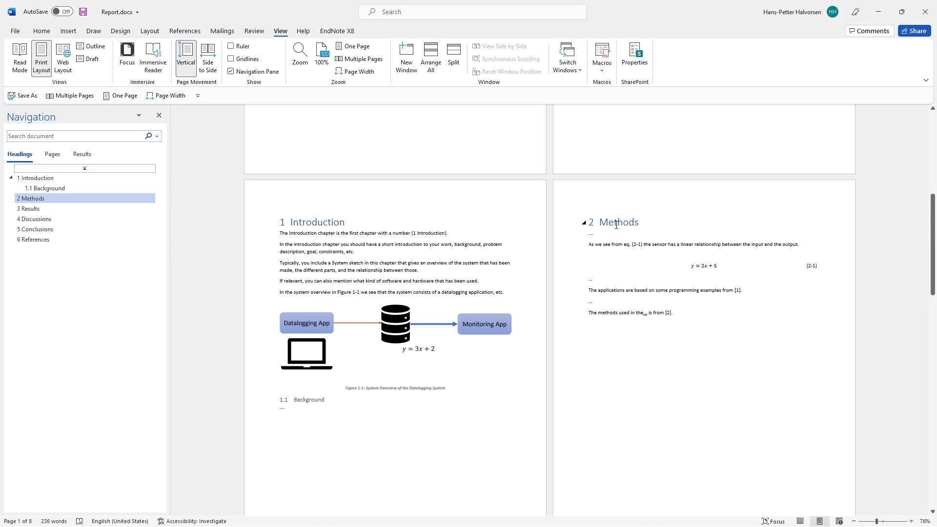
left_click(295, 409)
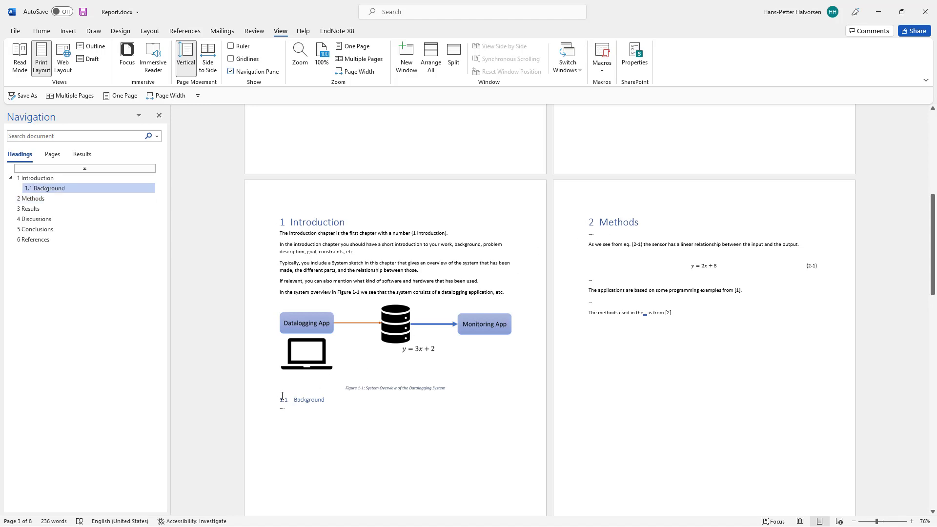
left_click(67, 34)
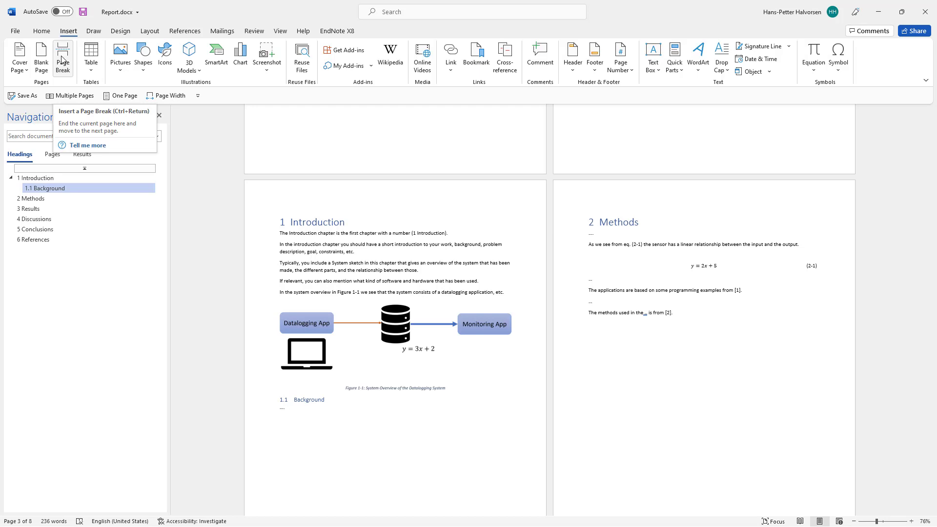
Step: Examine the system overview figure in the Introduction chapter together with its numbered caption
left_click(287, 234)
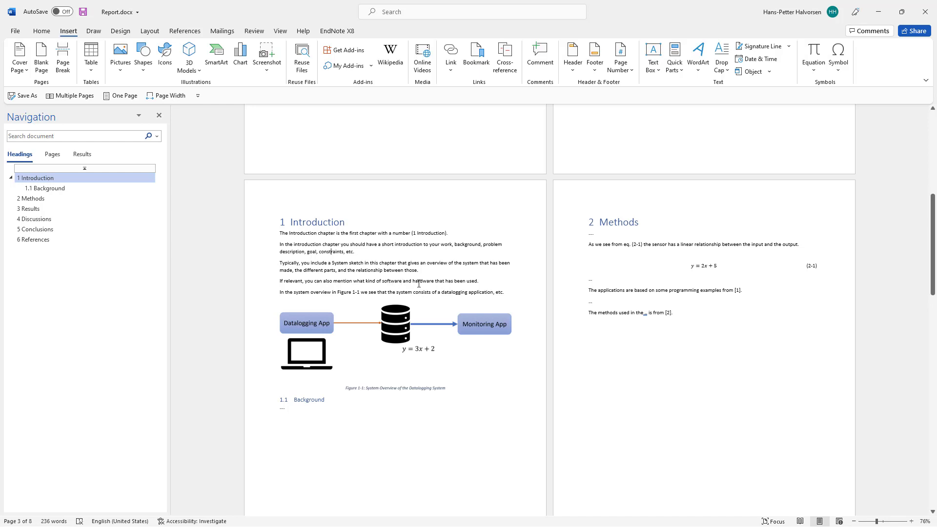
left_click(384, 323)
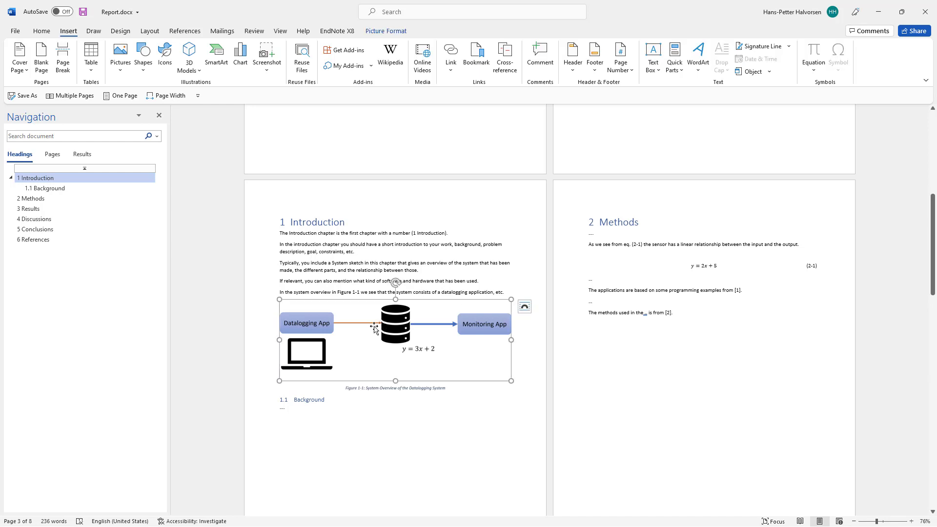
left_click(380, 427)
left_click(399, 338)
left_click_drag(453, 388, 343, 389)
key("Down")
key("Down")
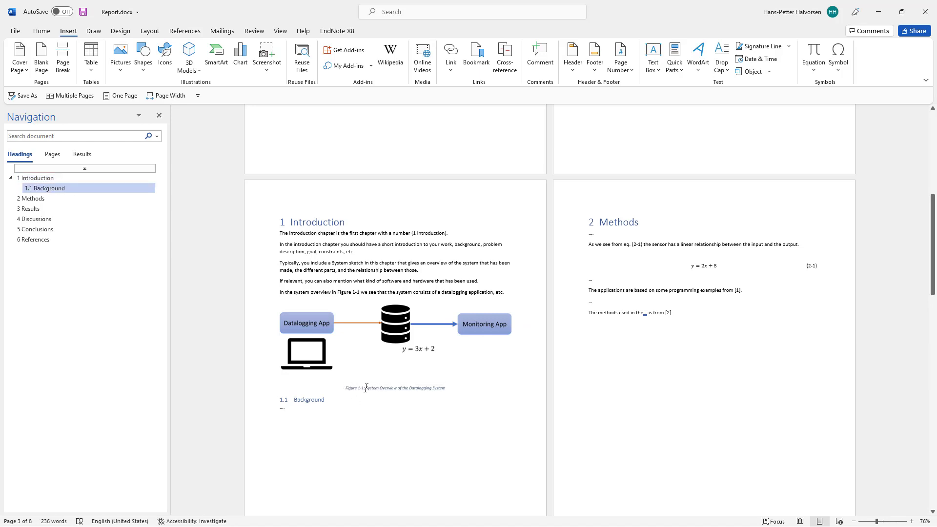
left_click_drag(366, 388, 450, 389)
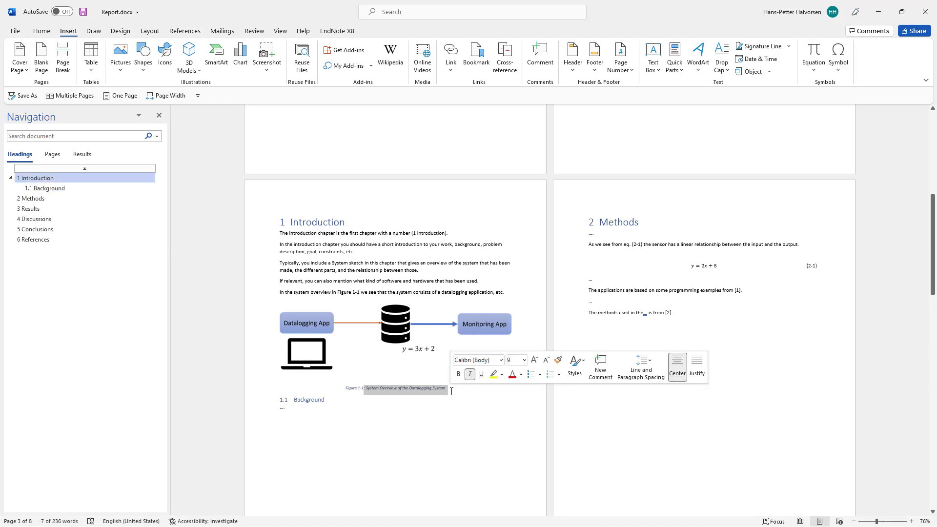
key("Right")
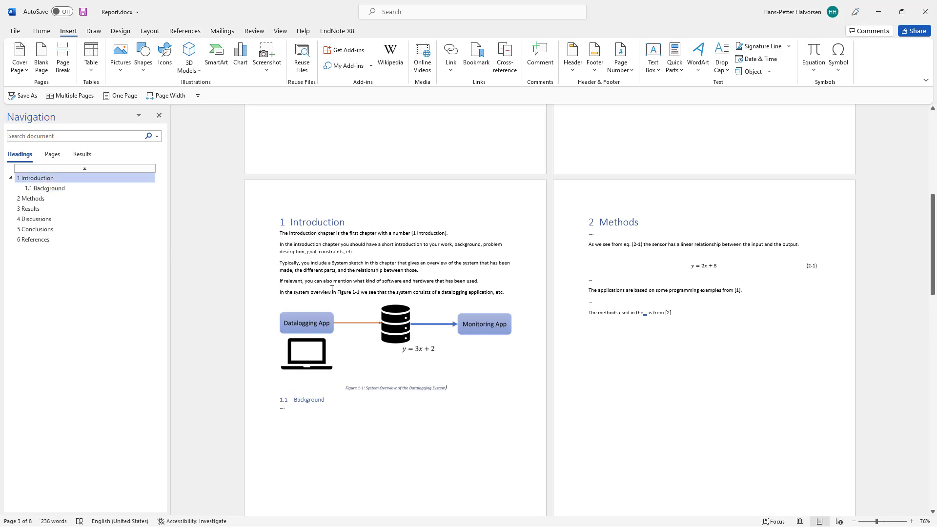
Step: Review the in-text cross-reference to Figure 1-1 and compare the Introduction and Methods chapter headings
left_click_drag(312, 293, 369, 294)
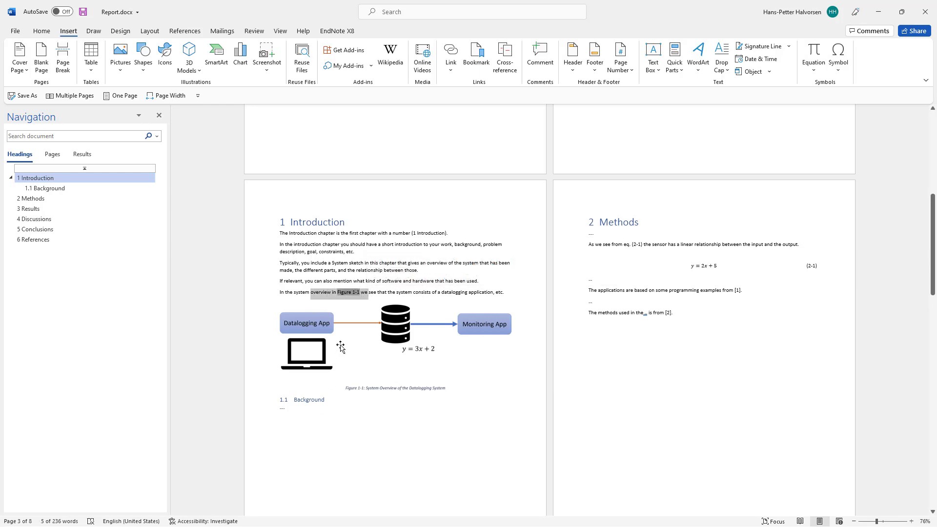
left_click(398, 291)
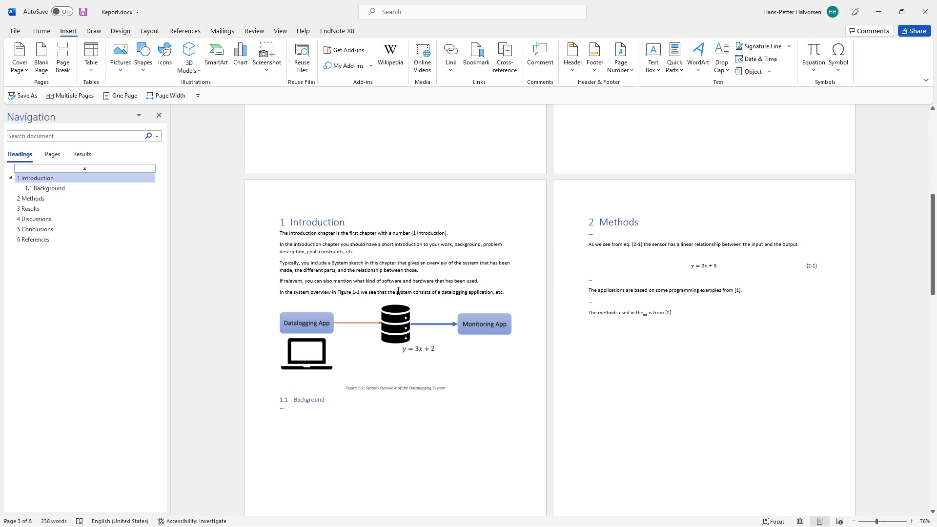
left_click_drag(312, 294, 376, 294)
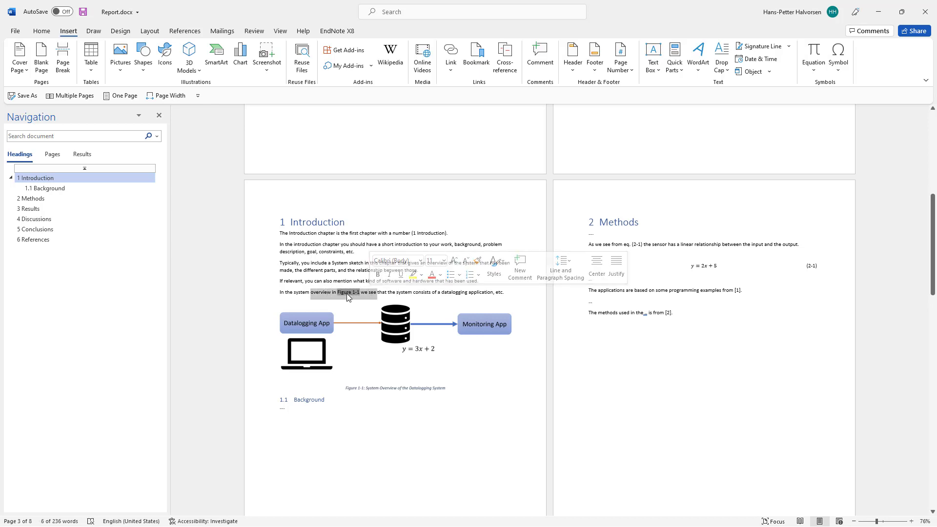
left_click(379, 293)
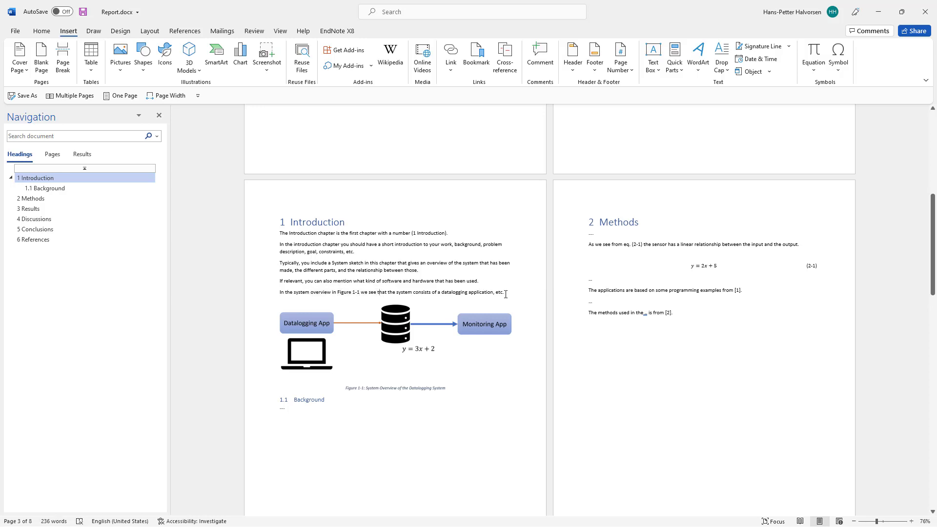
double_click(302, 222)
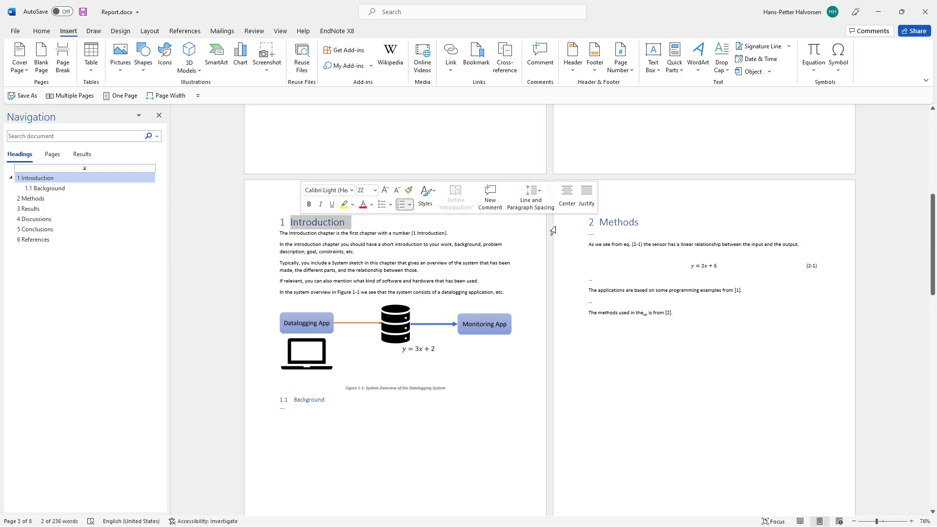
double_click(617, 221)
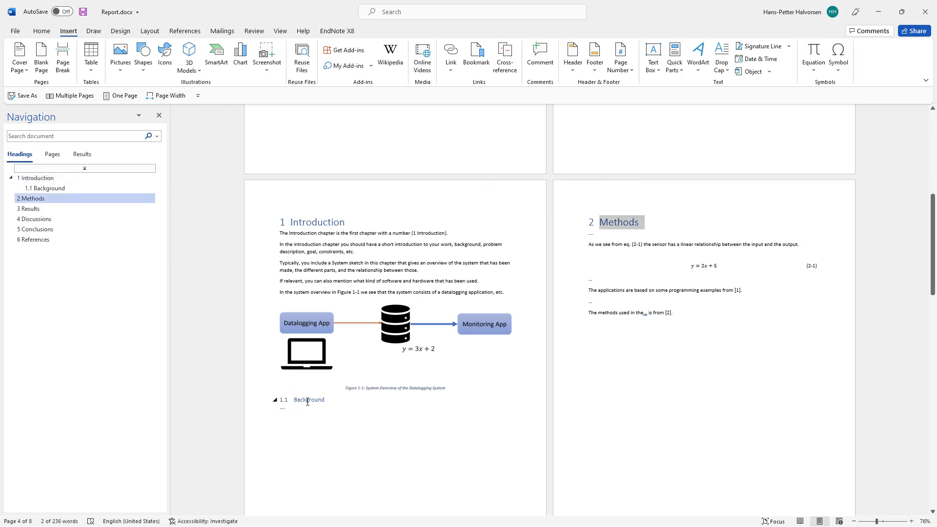
Step: Add a "Level" subsection in Heading 2 style at the end of the Methods chapter, with "...." as placeholder body text
left_click(691, 315)
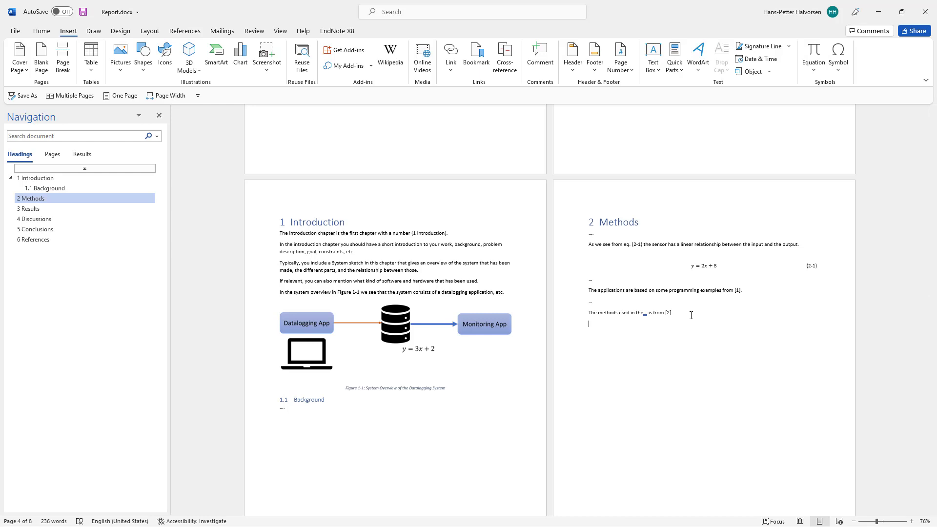
type("Level")
left_click(37, 34)
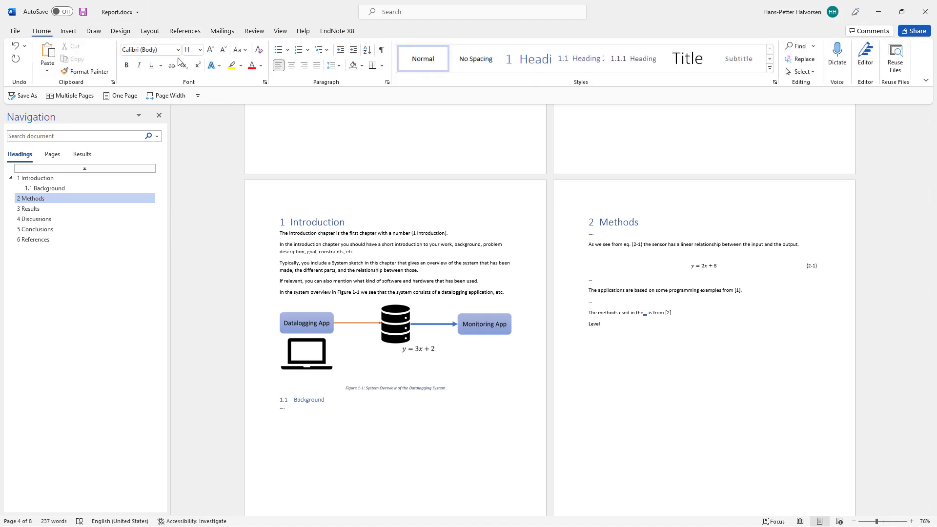
left_click(532, 65)
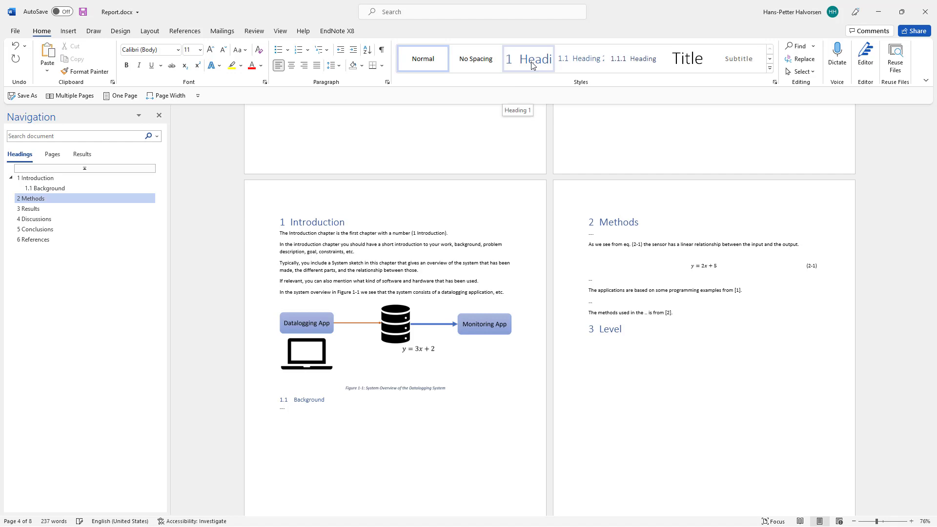
key("ctrl+z")
triple_click(622, 222)
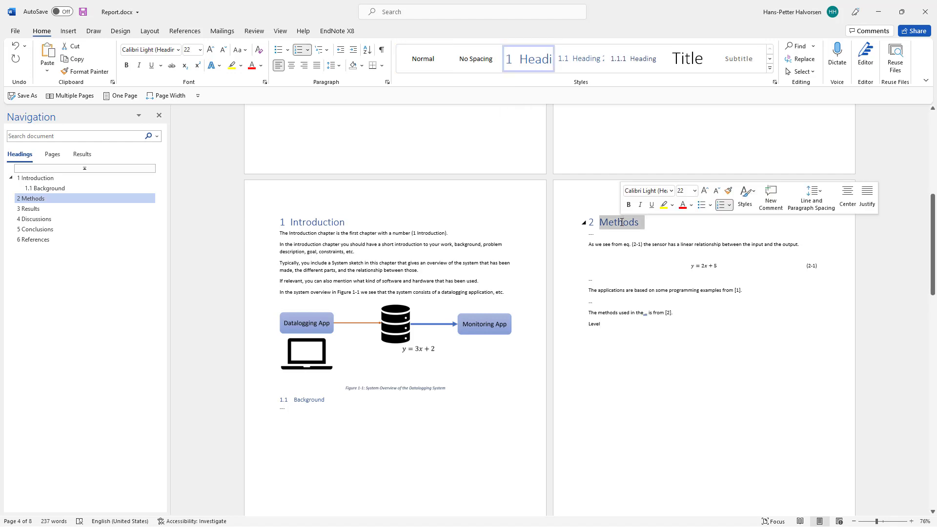
left_click(612, 325)
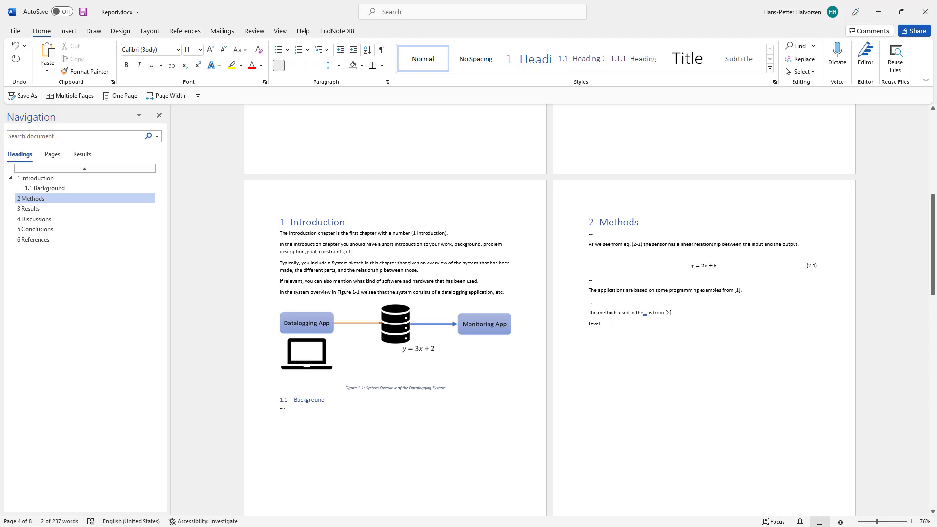
left_click(580, 61)
key("Return")
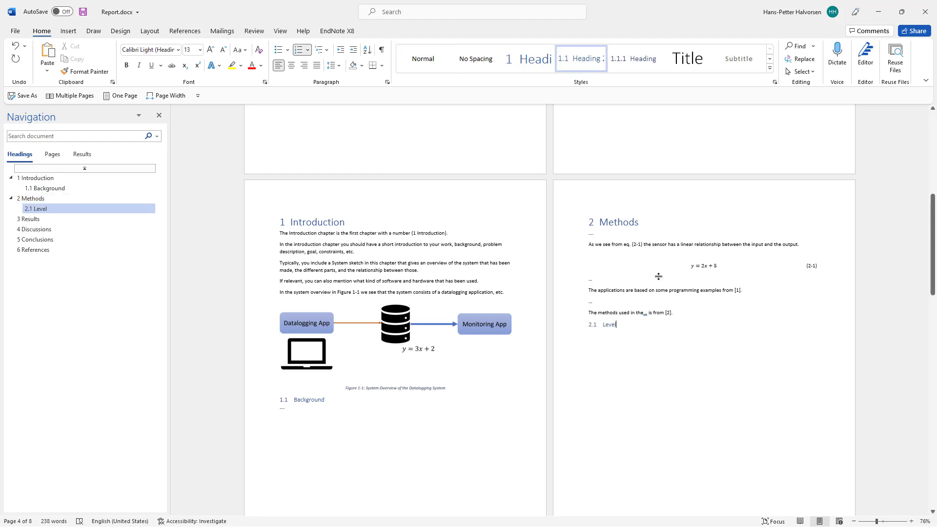
type("....")
key("Return")
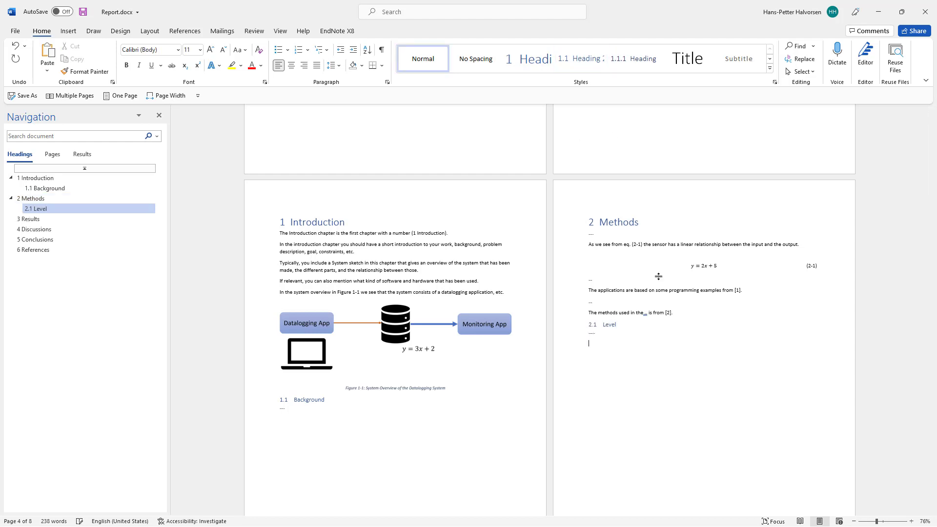
Step: Add an "Xxx" subheading in Heading 3 style under the Level section, followed by a line of placeholder dots
left_click(623, 68)
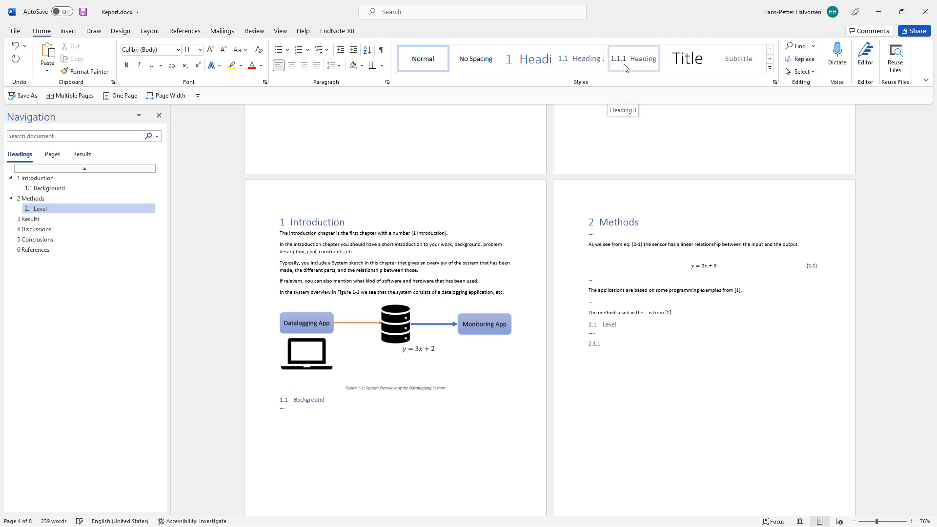
left_click(624, 67)
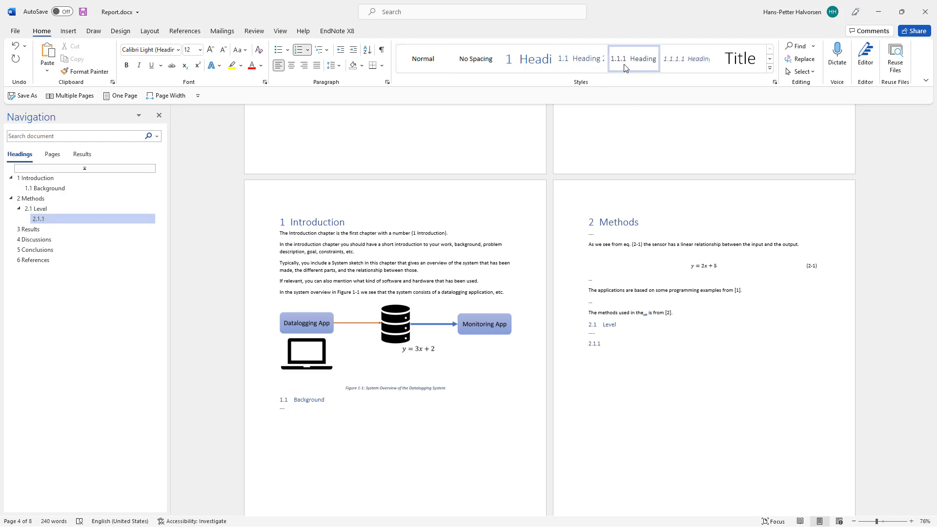
type("Xxx")
key("Return")
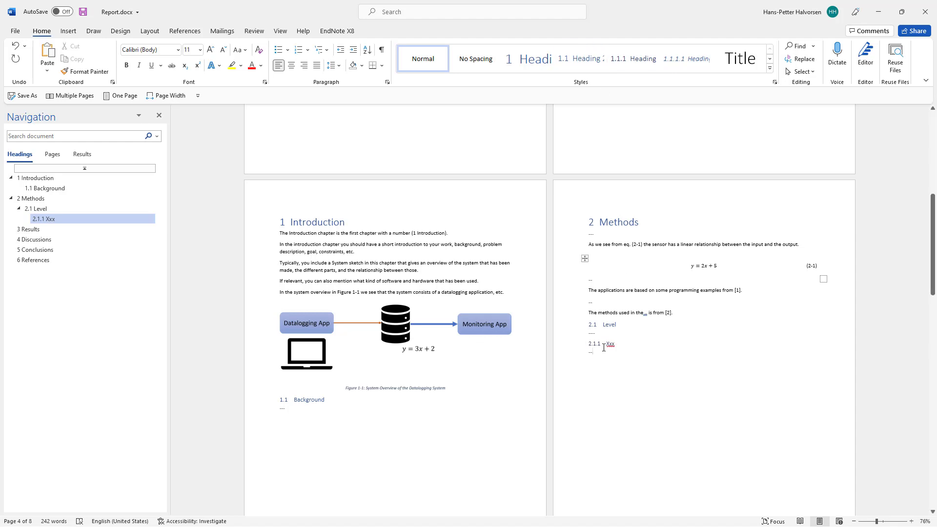
Step: Examine the three heading levels in the Methods chapter and how their text and numbering are structured
left_click_drag(606, 347, 577, 218)
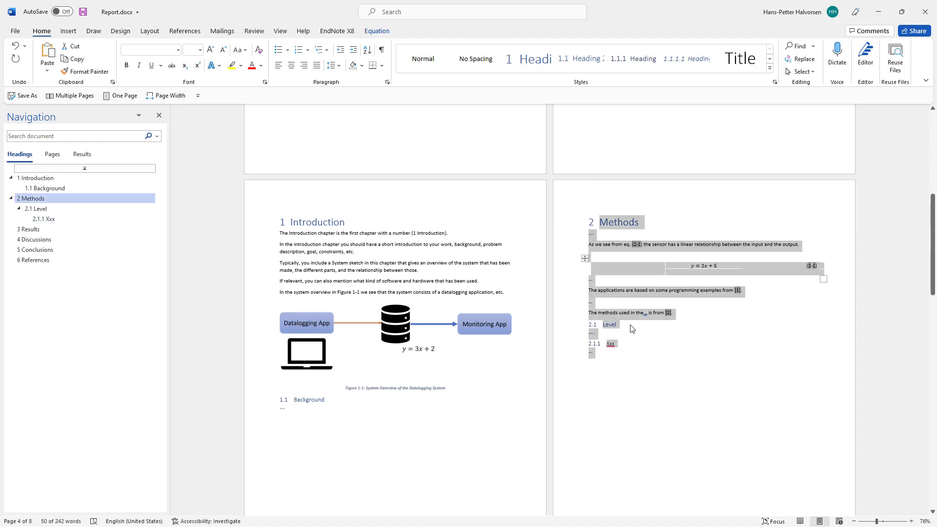
left_click(646, 356)
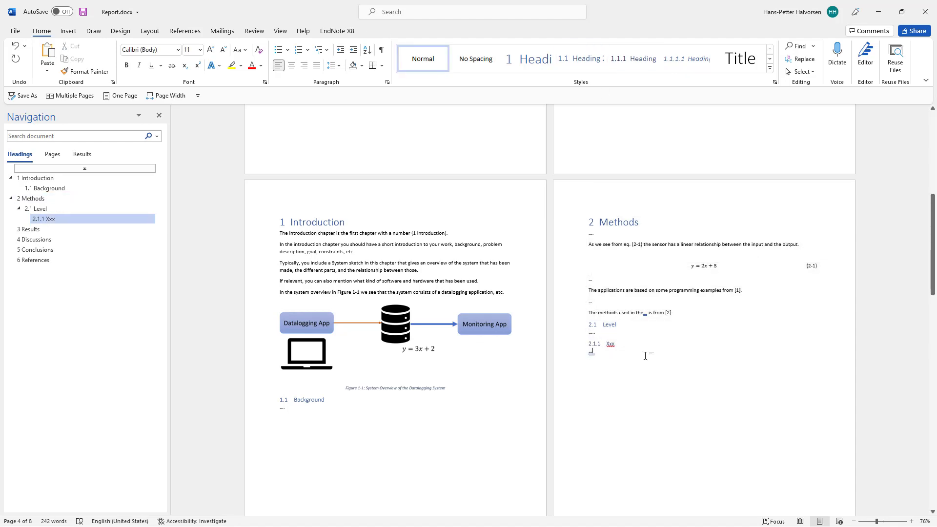
double_click(618, 223)
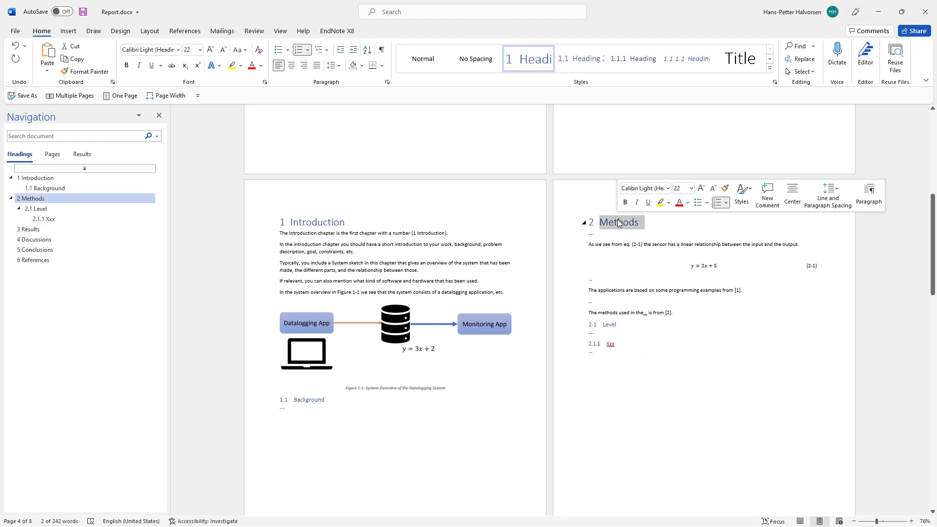
left_click(630, 324)
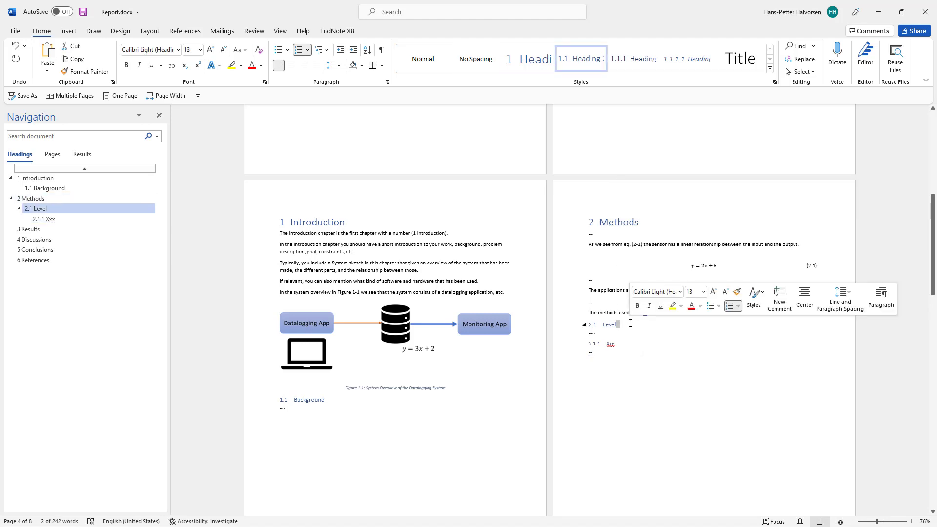
left_click(631, 347)
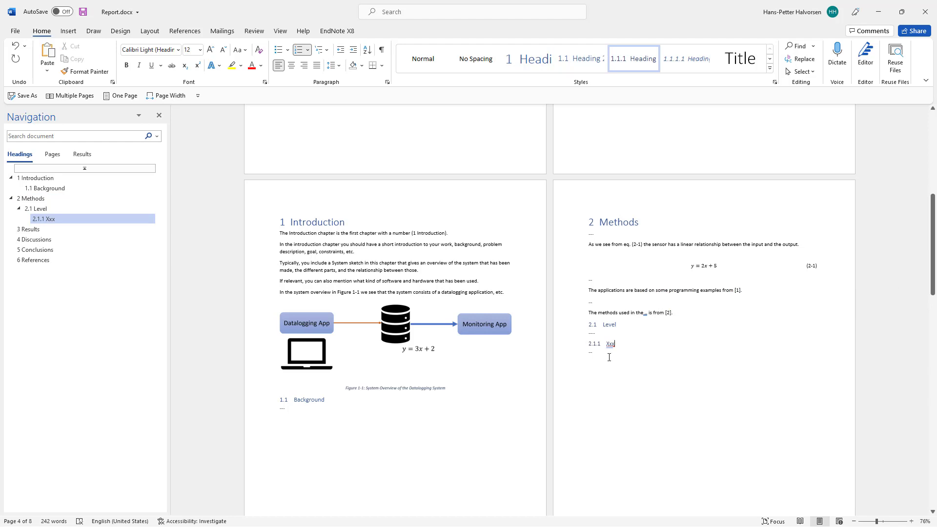
left_click_drag(609, 353, 570, 226)
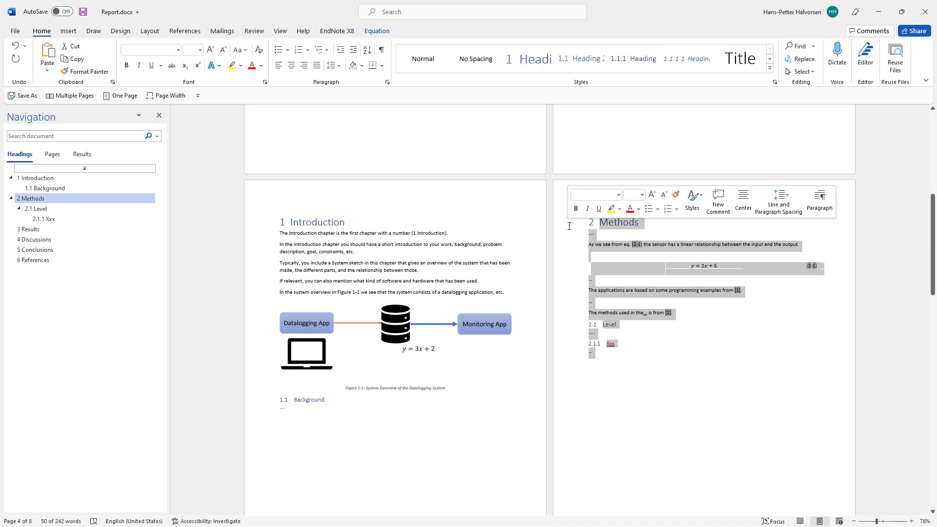
left_click(569, 226)
Step: Examine the numbered equation in Methods, its table layout and its in-text cross-reference, and compare it with the Introduction figure
scroll(569, 226, "up", 2)
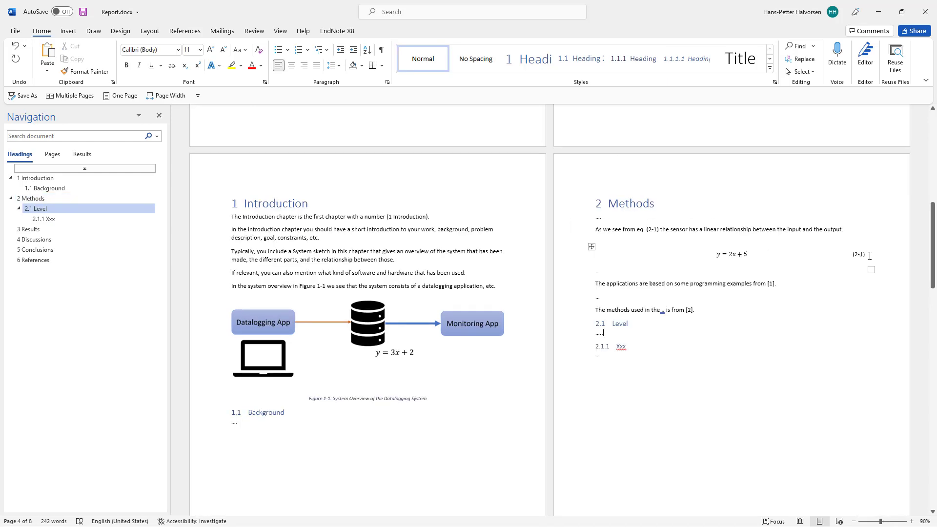
left_click_drag(881, 255, 642, 255)
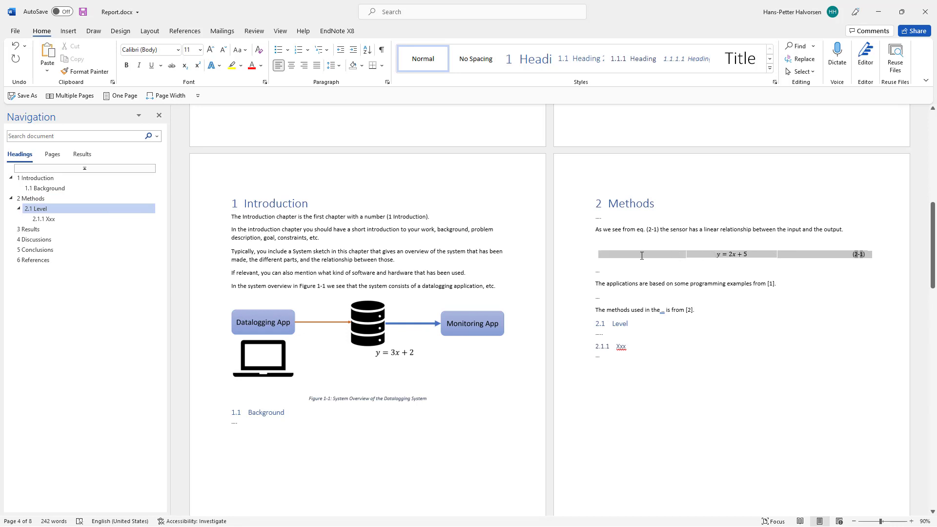
left_click(723, 276)
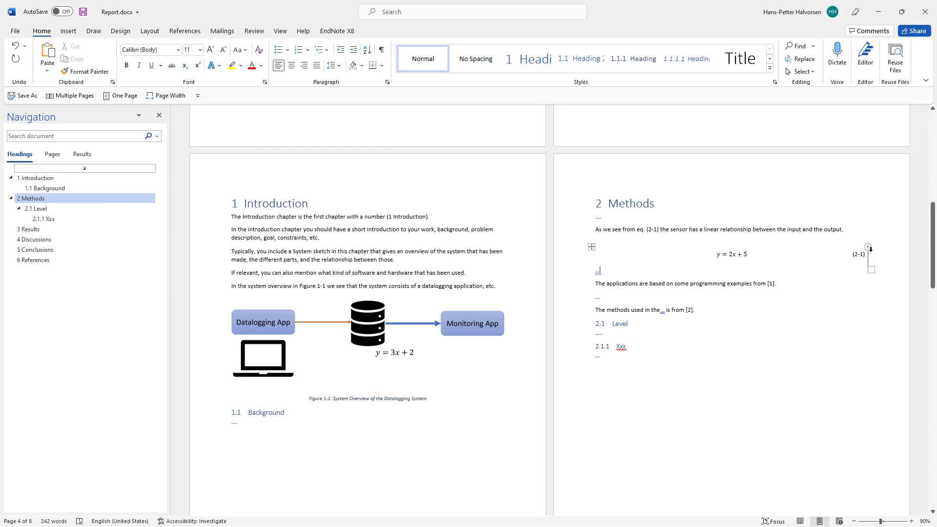
double_click(736, 254)
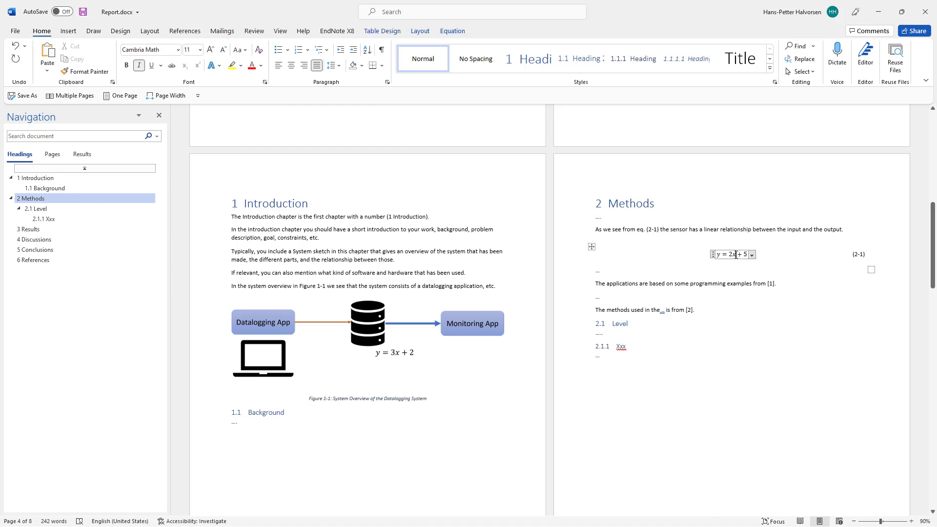
left_click(68, 31)
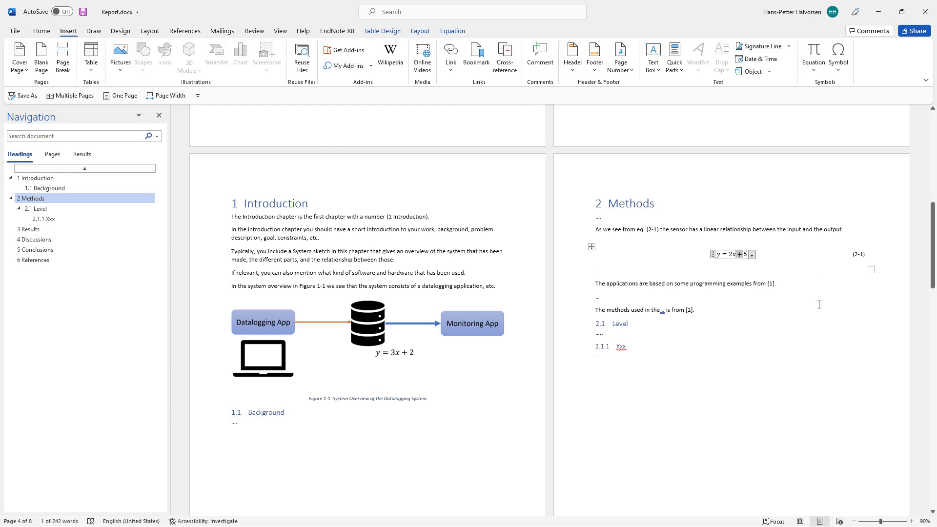
left_click(616, 333)
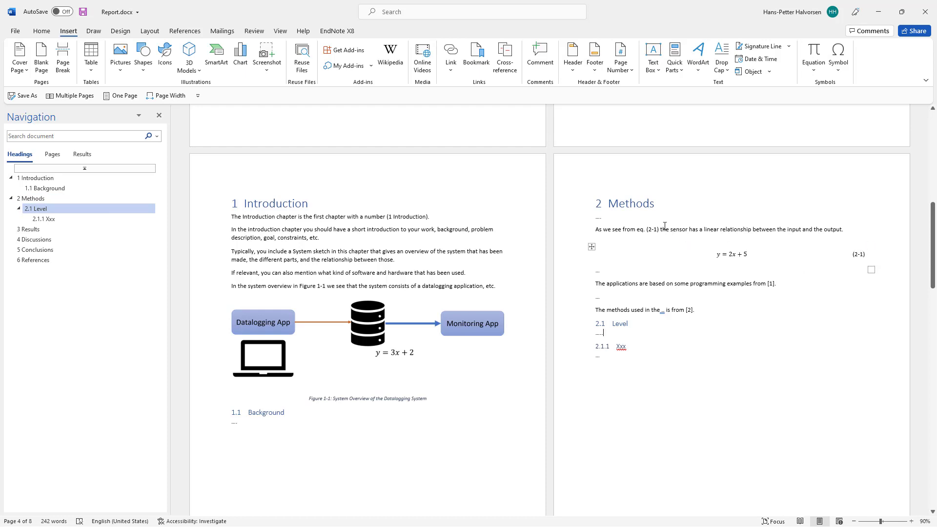
left_click_drag(665, 226, 637, 227)
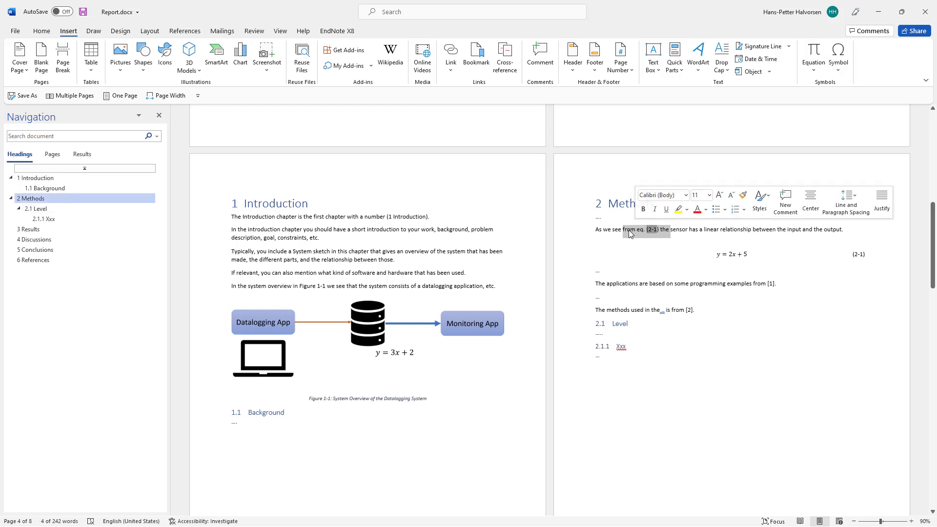
left_click(385, 322)
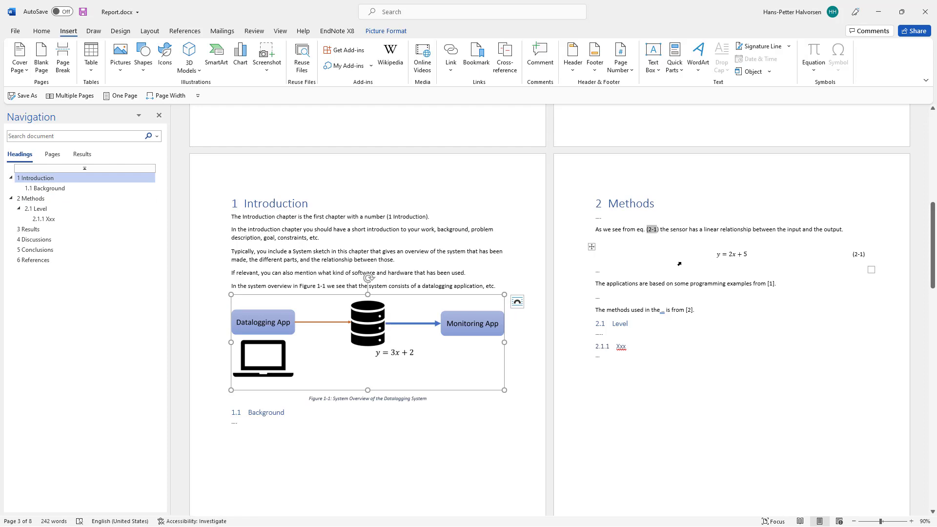
Step: Examine the table in the Results chapter and the placement of its caption
scroll(570, 284, "down", 8)
scroll(569, 284, "down", 3)
scroll(562, 287, "up", 2)
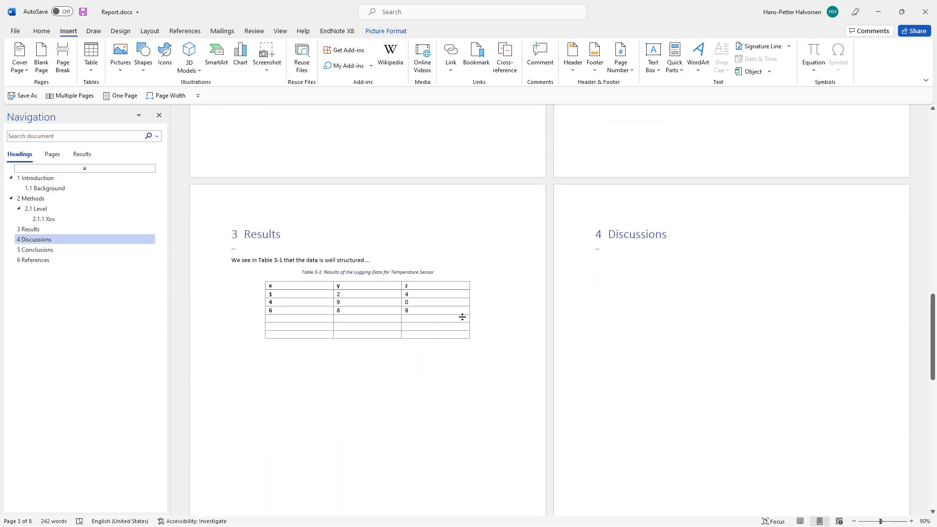
left_click_drag(431, 335, 365, 285)
left_click_drag(442, 272, 303, 270)
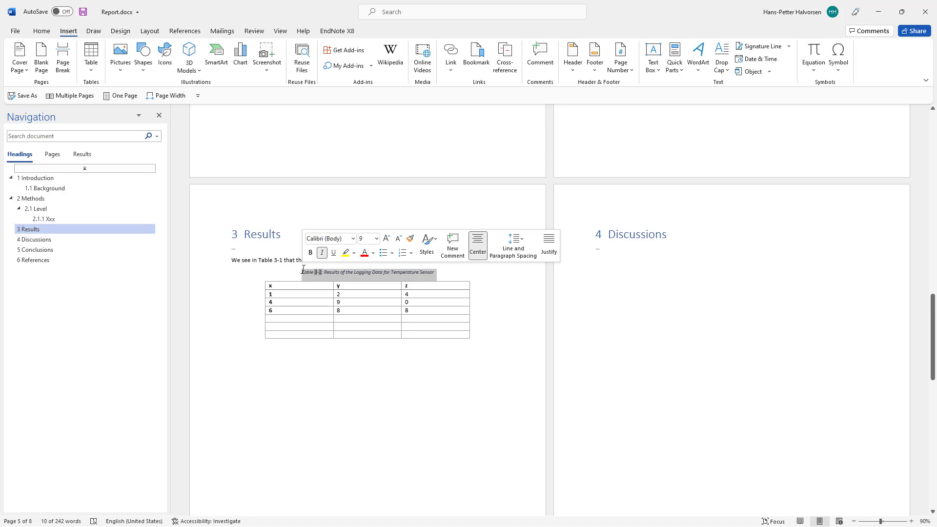
left_click(373, 369)
Step: Compare the caption placement of the system overview figure in the Introduction with that of the Results table
scroll(373, 368, "up", 3)
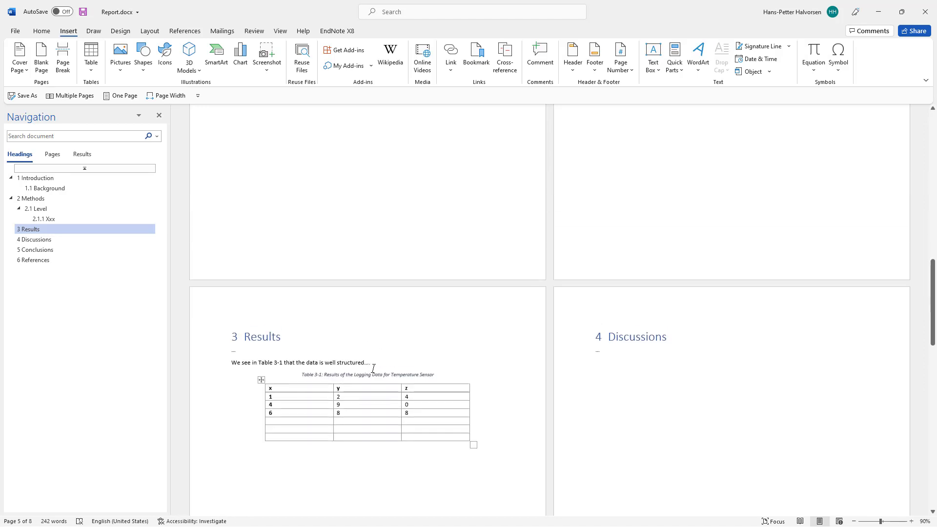
scroll(373, 368, "up", 6)
left_click(376, 216)
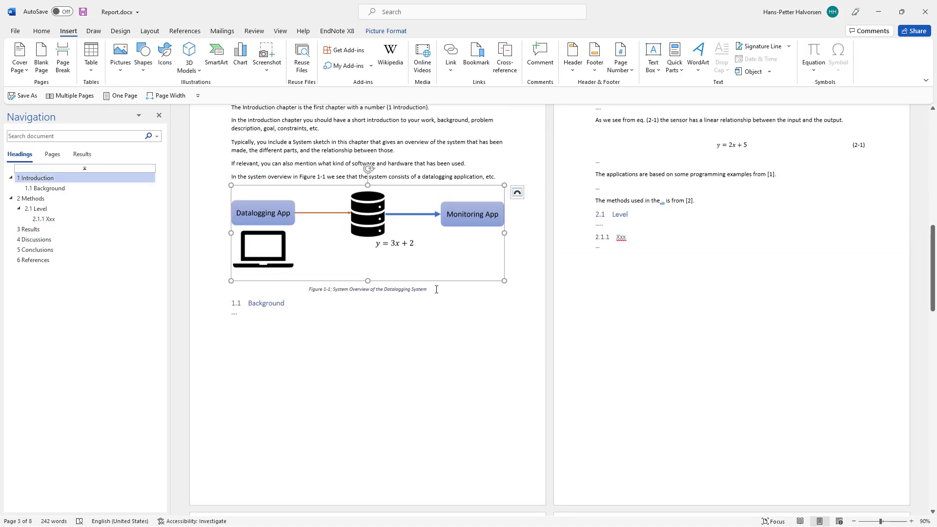
left_click_drag(436, 290, 311, 289)
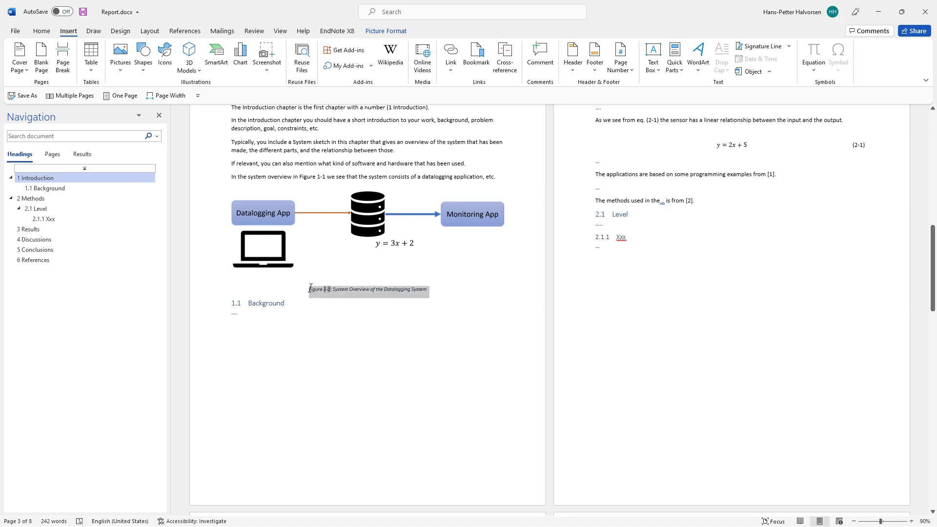
left_click(445, 292)
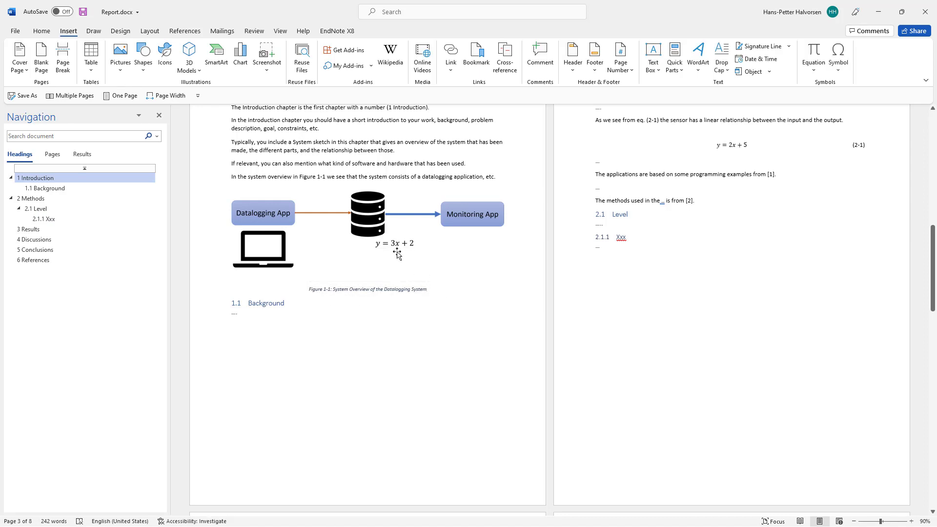
left_click_drag(435, 291, 312, 288)
left_click(442, 294)
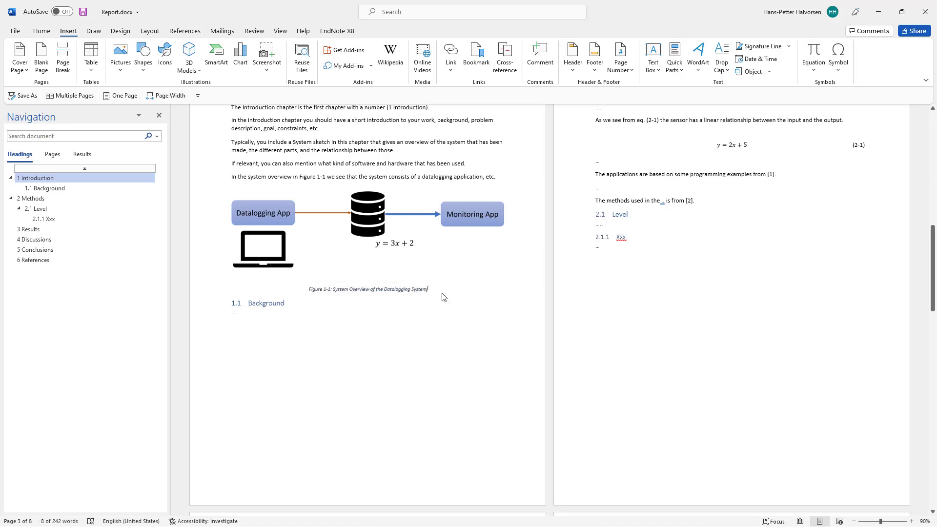
scroll(446, 293, "down", 10)
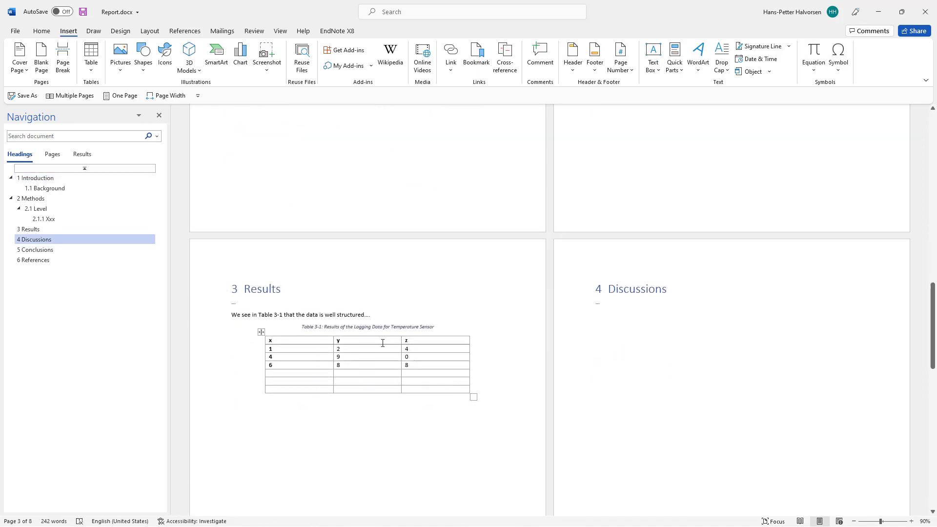
left_click_drag(448, 327, 309, 324)
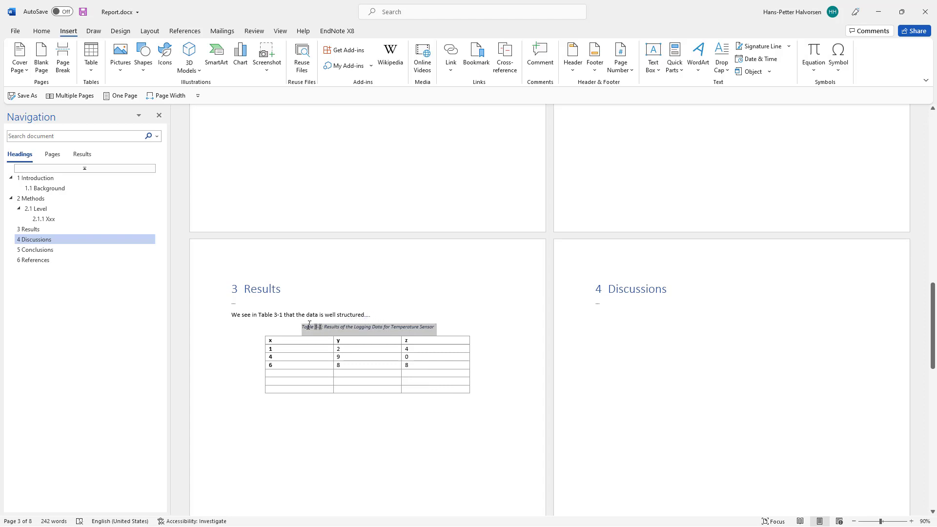
Step: Review the main chapters in order from Introduction through Methods, Results and Discussions to Conclusions, checking each heading and its text
scroll(366, 251, "up", 4)
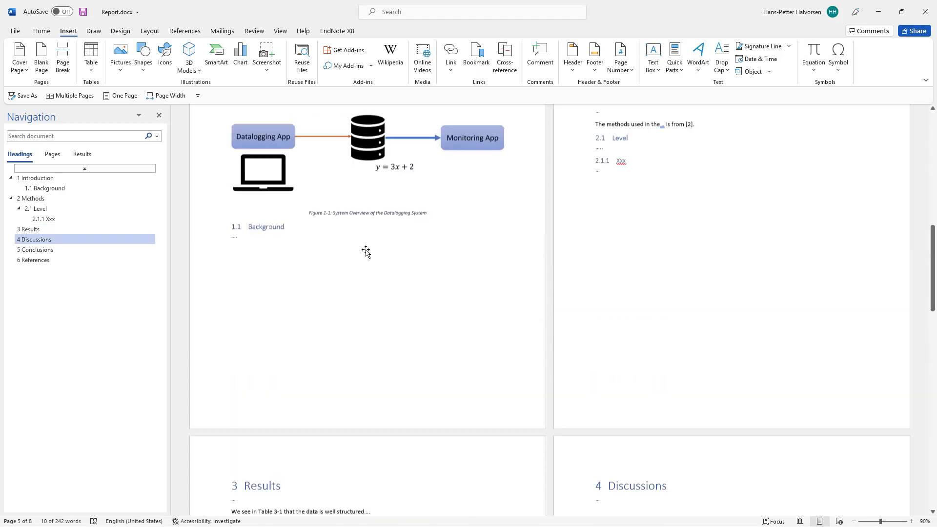
scroll(366, 251, "up", 5)
left_click(330, 265)
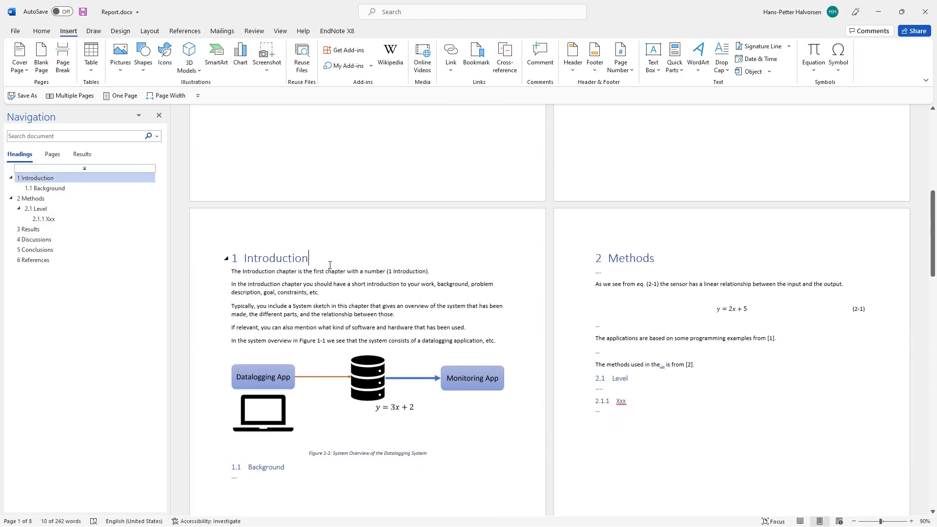
left_click(672, 263)
scroll(635, 220, "down", 1)
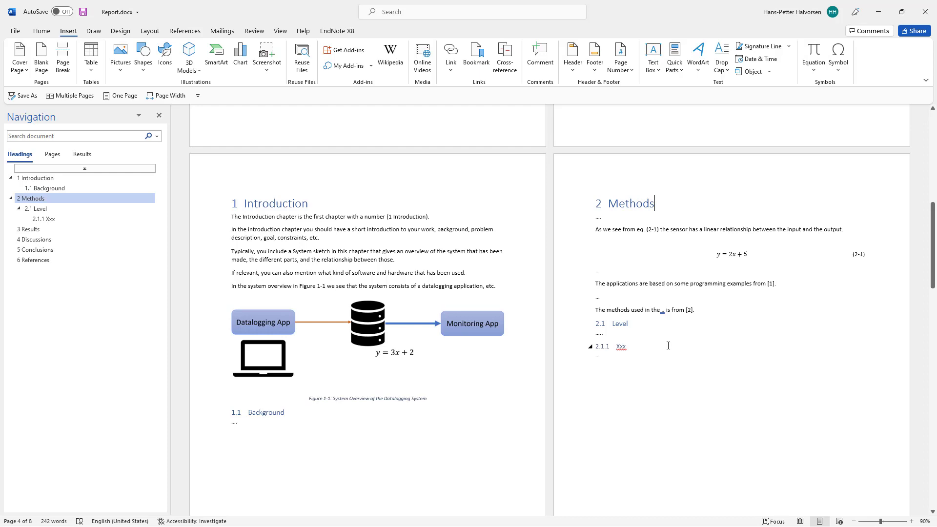
scroll(668, 345, "down", 7)
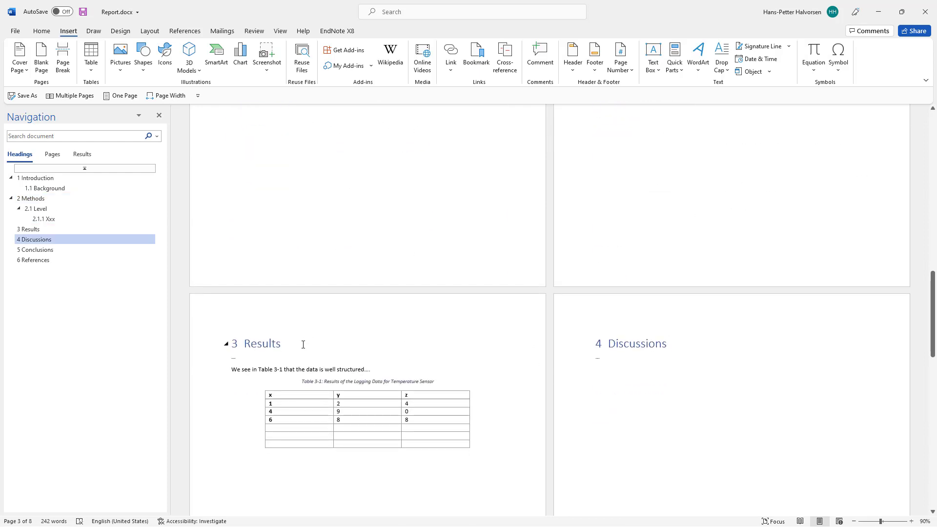
left_click(304, 345)
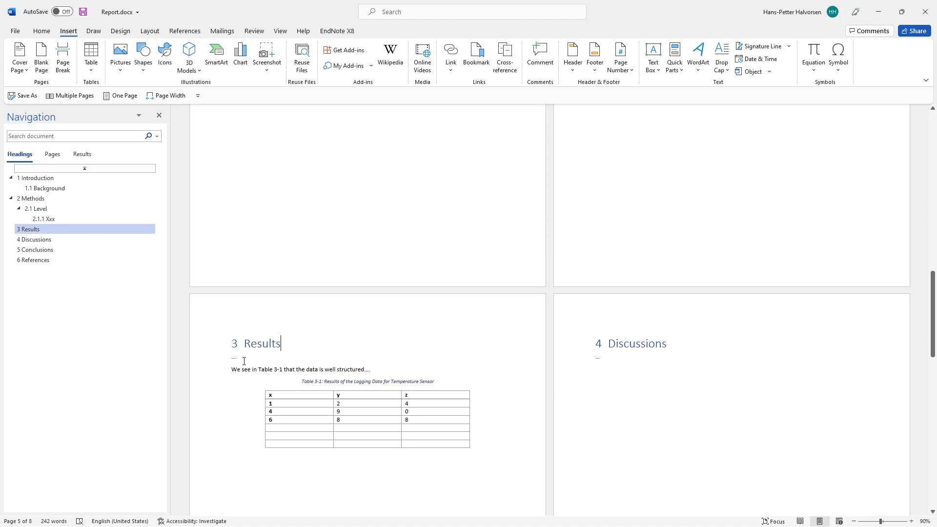
scroll(244, 362, "down", 2)
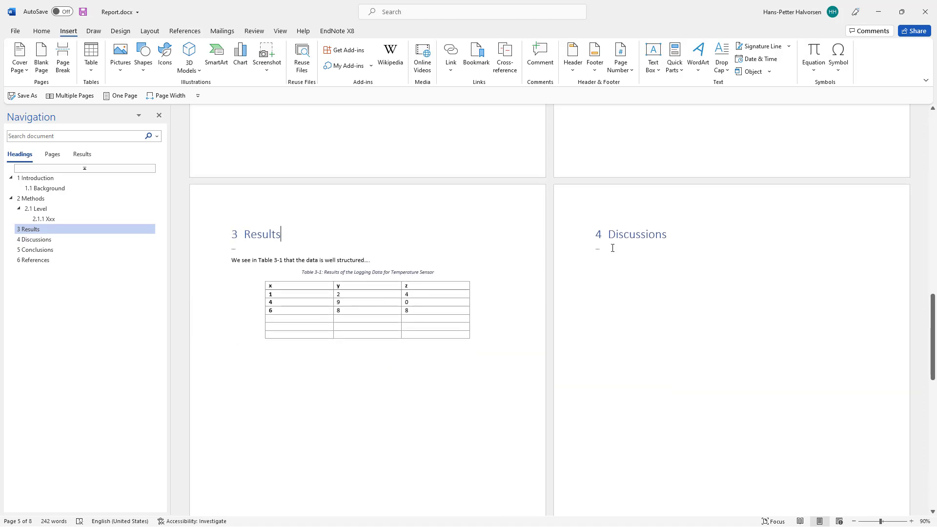
left_click_drag(609, 250, 600, 226)
scroll(614, 273, "down", 10)
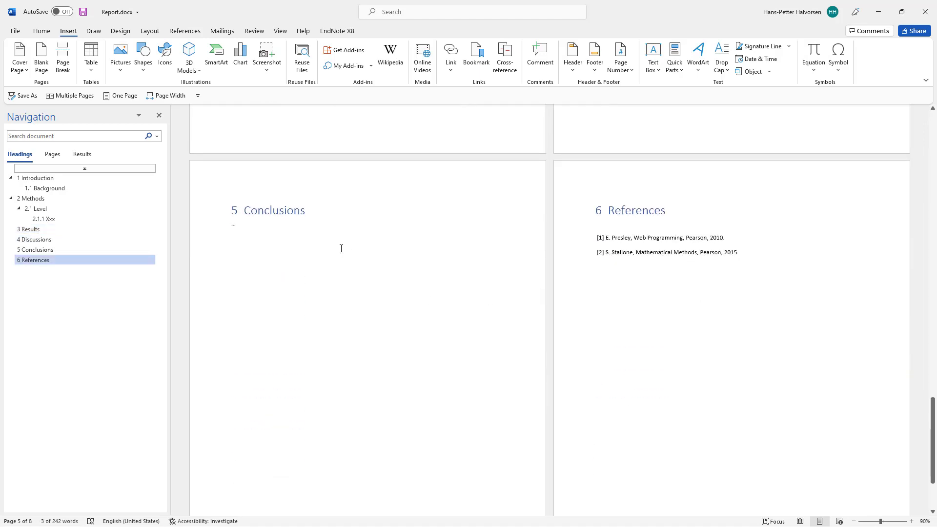
left_click_drag(245, 227, 232, 208)
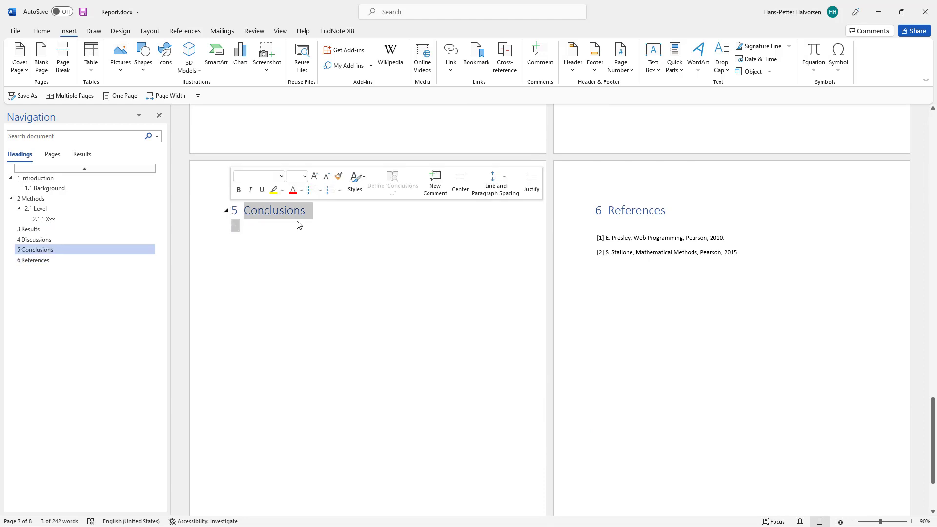
Step: Examine the entries in the References chapter and compare them with the in-text citations in the Methods chapter
left_click(747, 250)
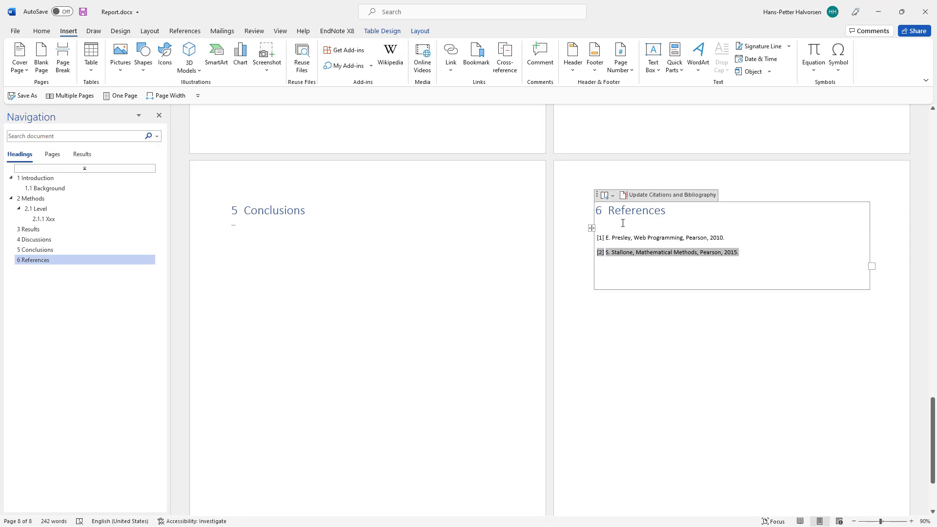
scroll(625, 225, "up", 10)
scroll(627, 227, "down", 10)
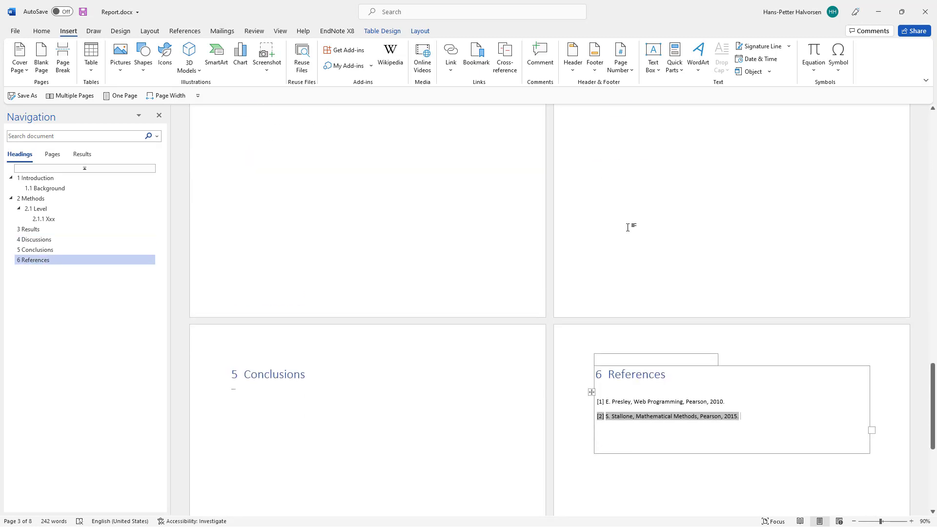
scroll(627, 227, "up", 10)
scroll(629, 227, "up", 8)
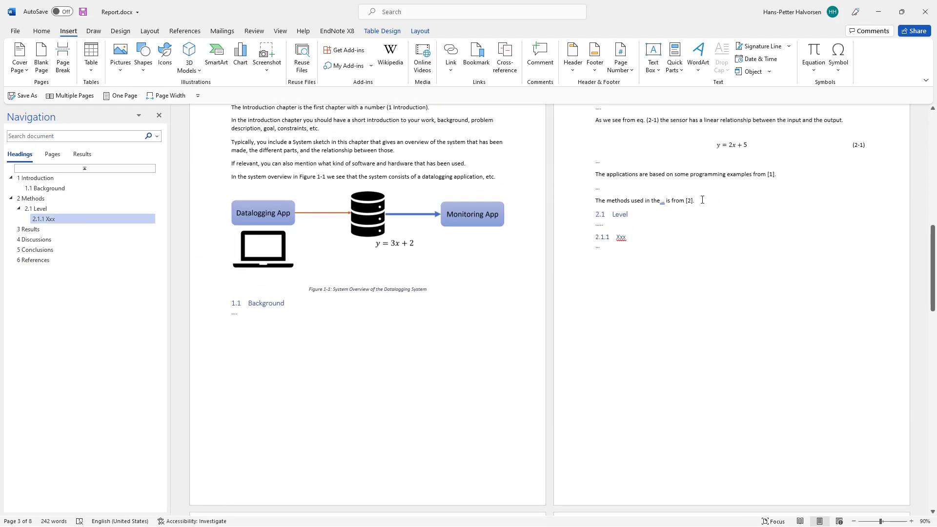
left_click_drag(702, 200, 595, 200)
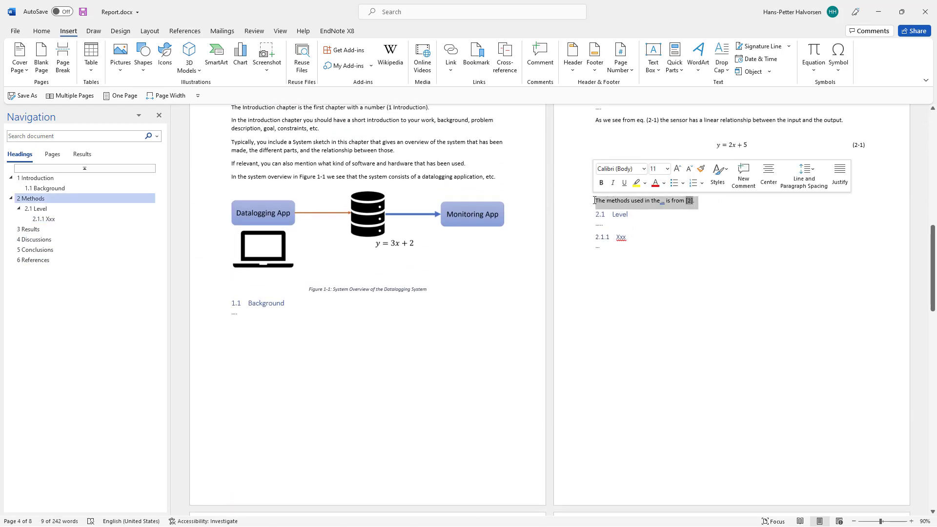
left_click(706, 202)
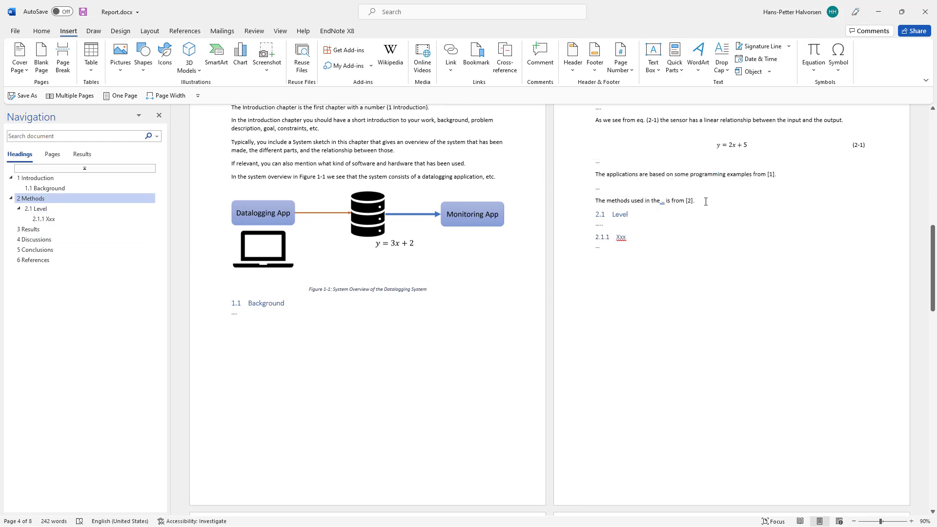